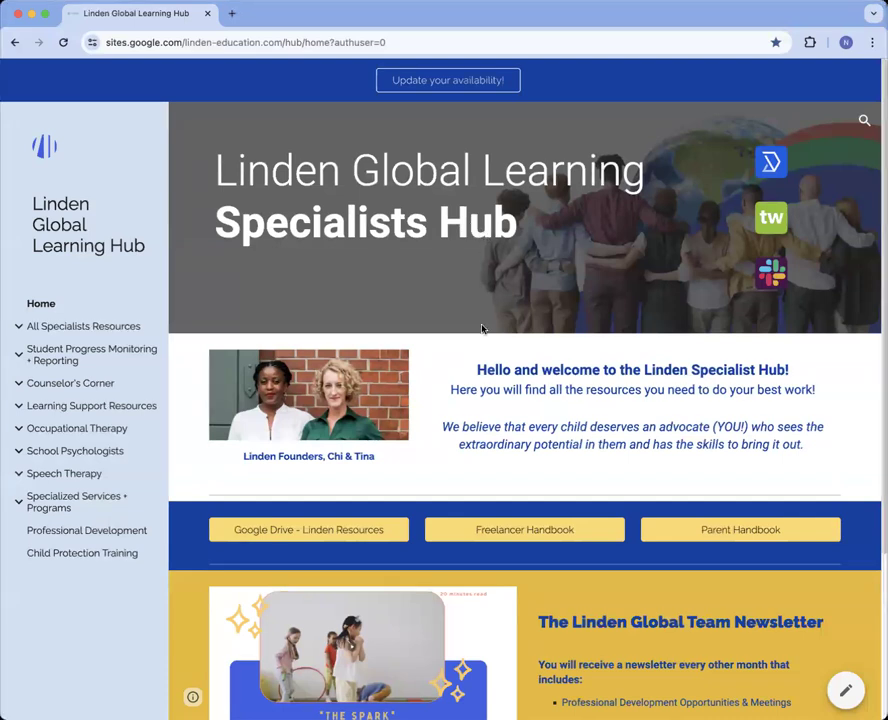
# Scroll the hub home page and expand All Specialists Resources in the sidebar
pyautogui.scroll(-2, 482, 328)
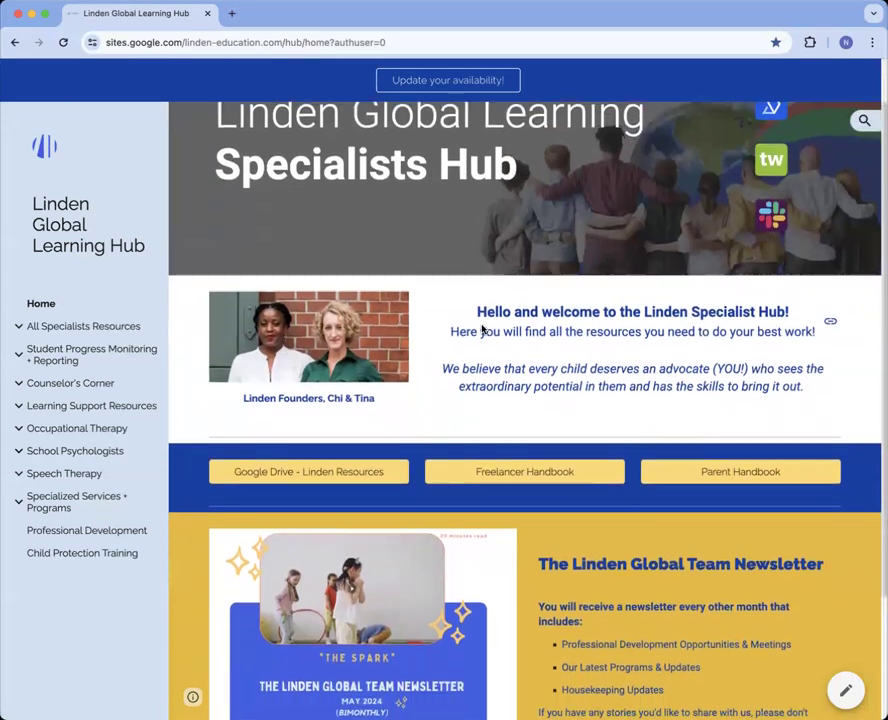
pyautogui.scroll(-1, 482, 328)
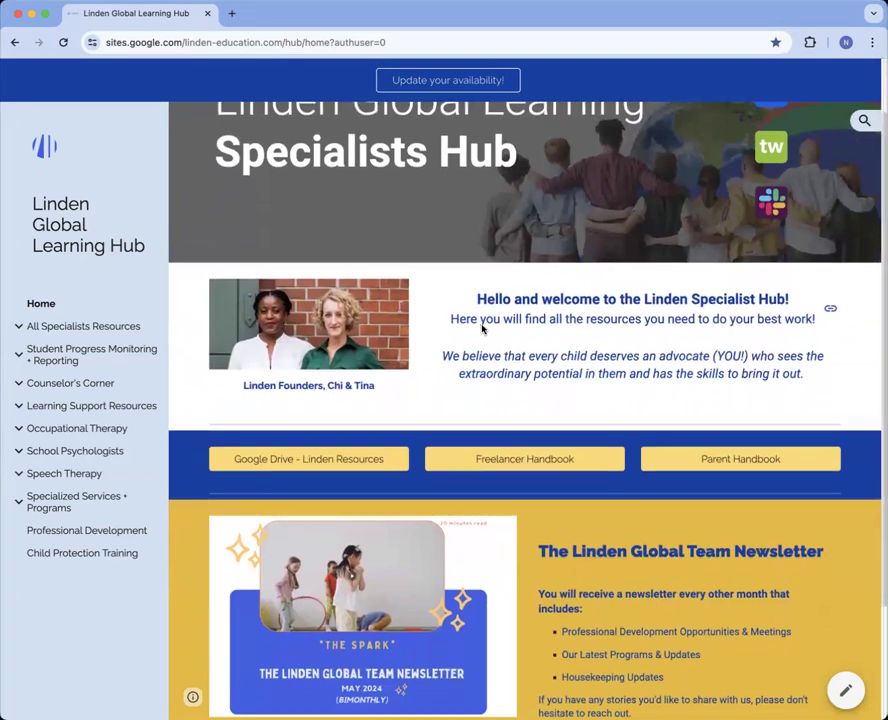
pyautogui.scroll(3, 482, 328)
pyautogui.scroll(-3, 482, 328)
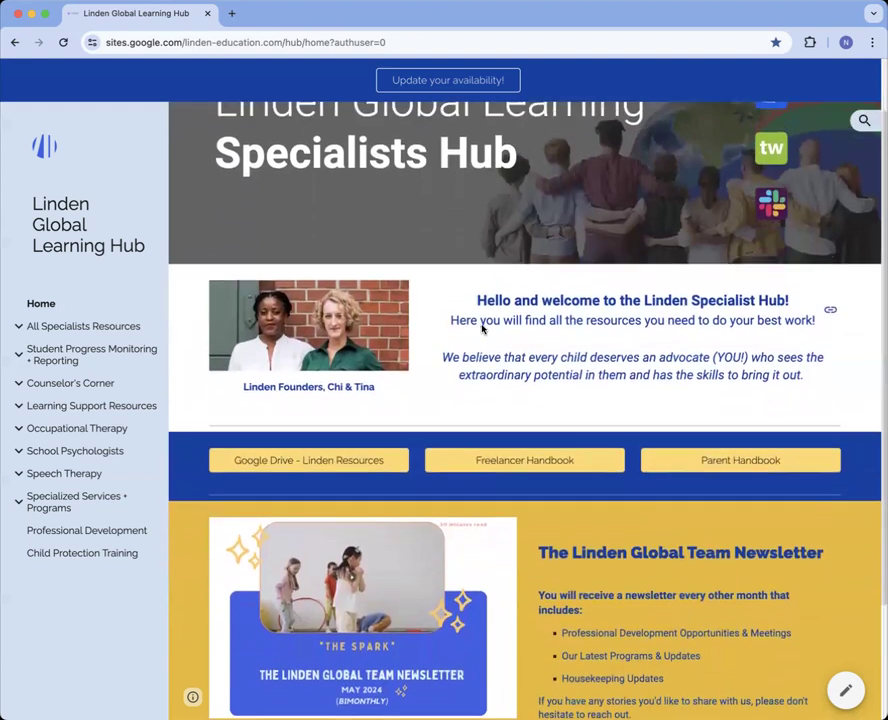
pyautogui.click(107, 327)
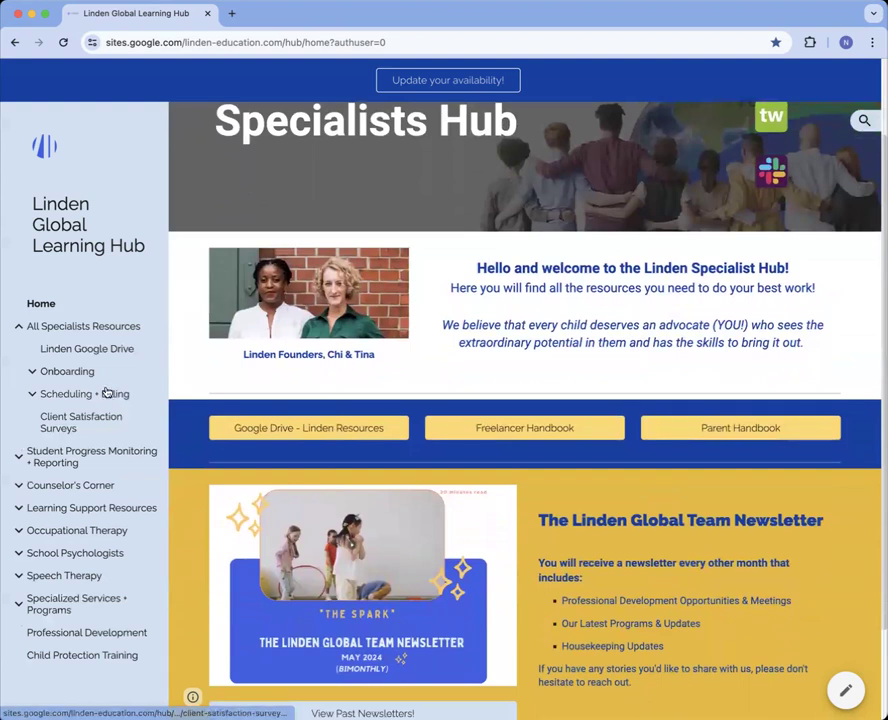
# Collapse All Specialists Resources and expand Student Progress Monitoring + Reporting instead
pyautogui.scroll(-1, 96, 420)
pyautogui.scroll(-1, 99, 496)
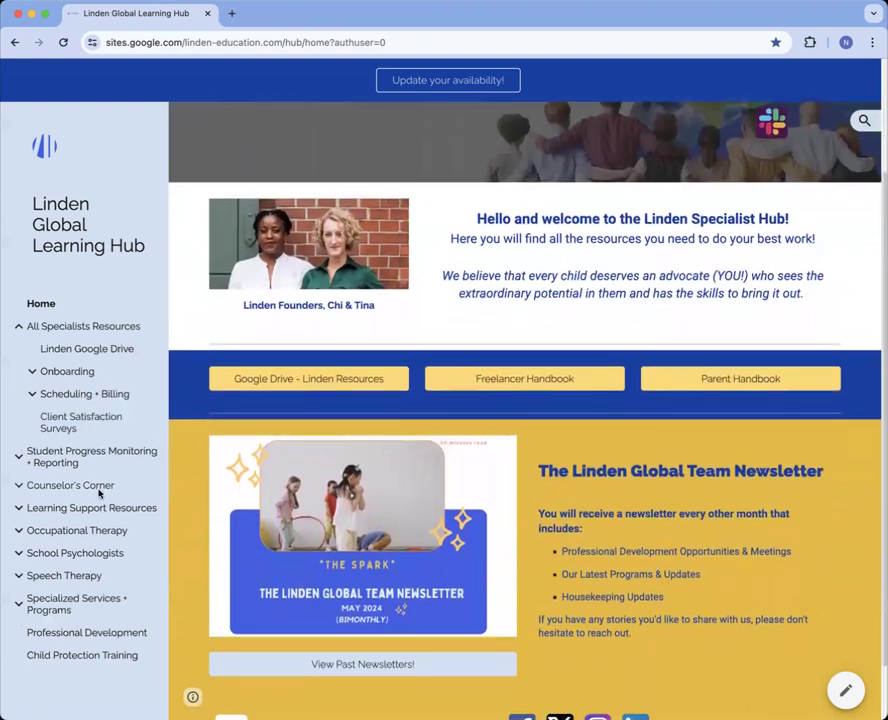
pyautogui.scroll(3, 208, 541)
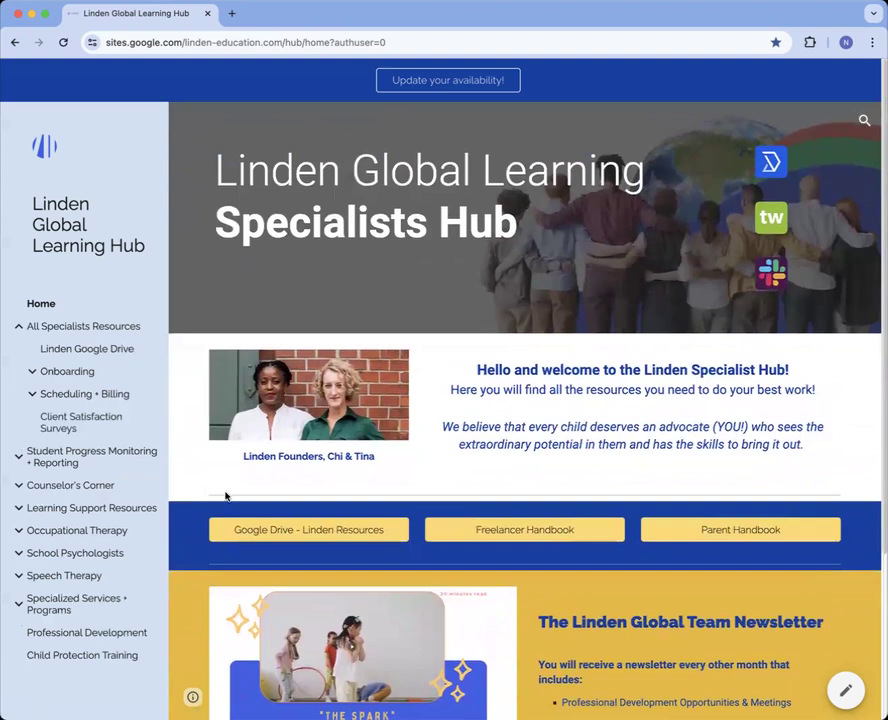
pyautogui.click(40, 333)
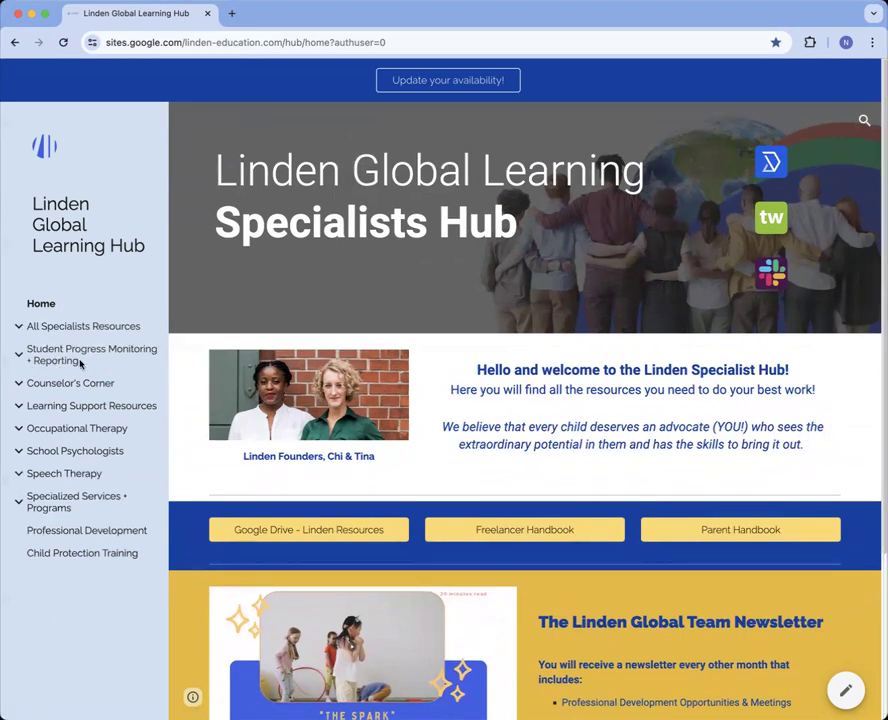
pyautogui.click(50, 350)
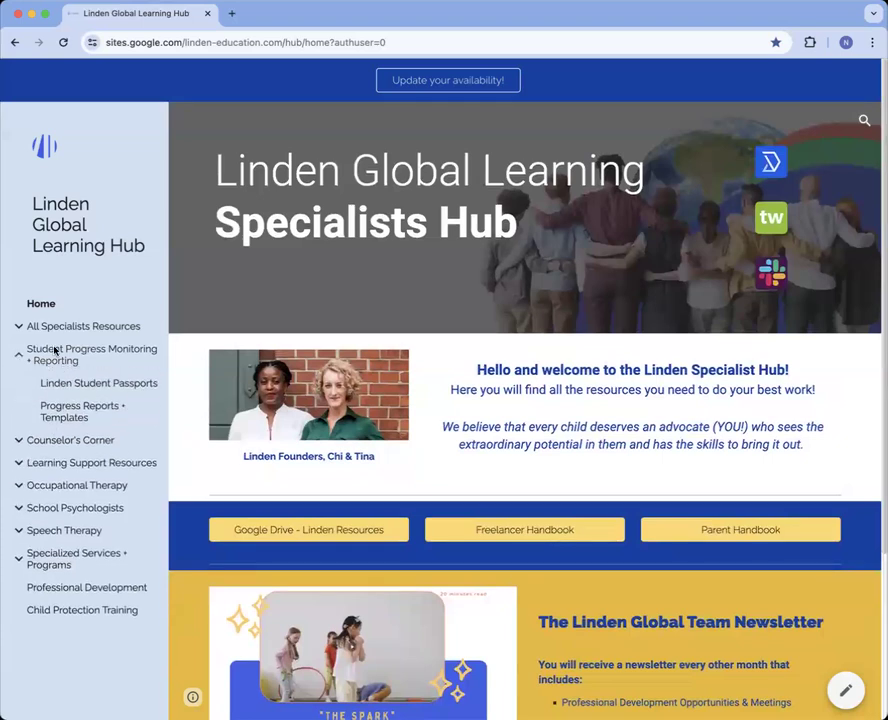
# Open Linden Student Passports, scroll its embedded sheet, and pop the Student Passport Template into a new tab
pyautogui.click(96, 388)
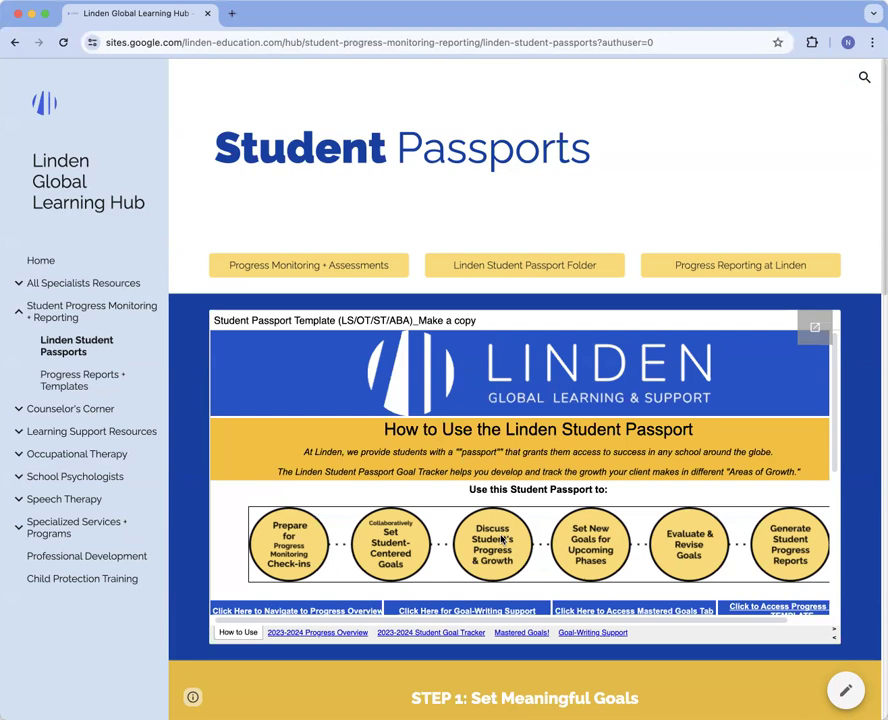
pyautogui.scroll(-2, 797, 530)
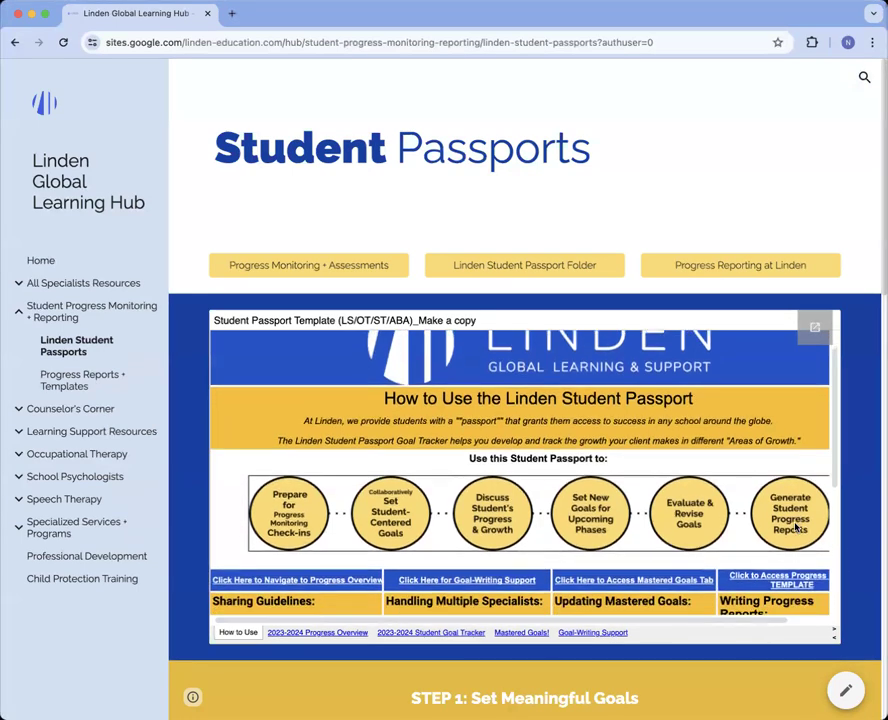
pyautogui.scroll(-1, 797, 530)
pyautogui.scroll(-1, 797, 527)
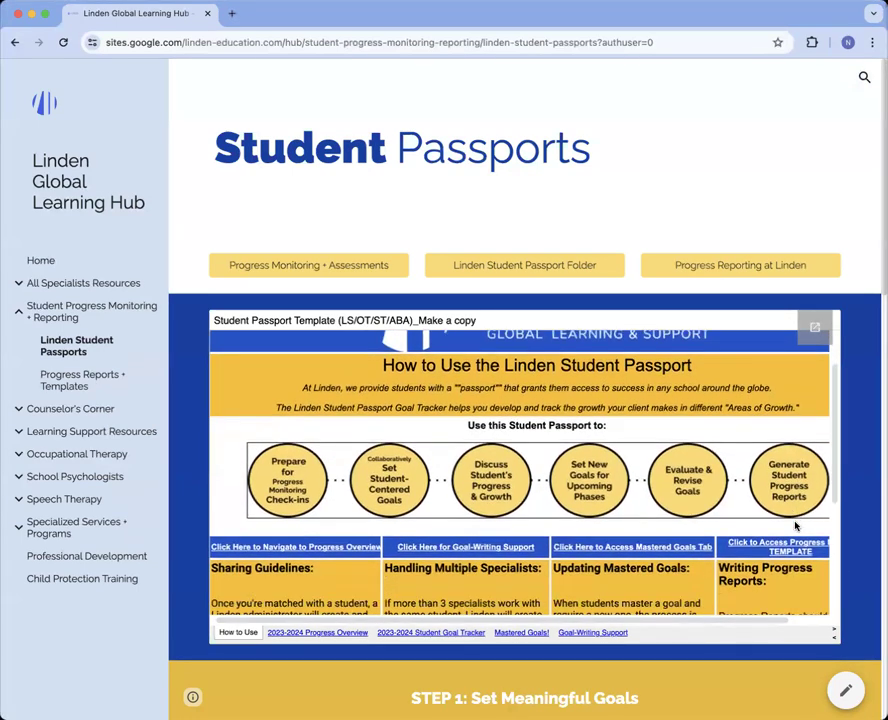
pyautogui.scroll(-1, 797, 527)
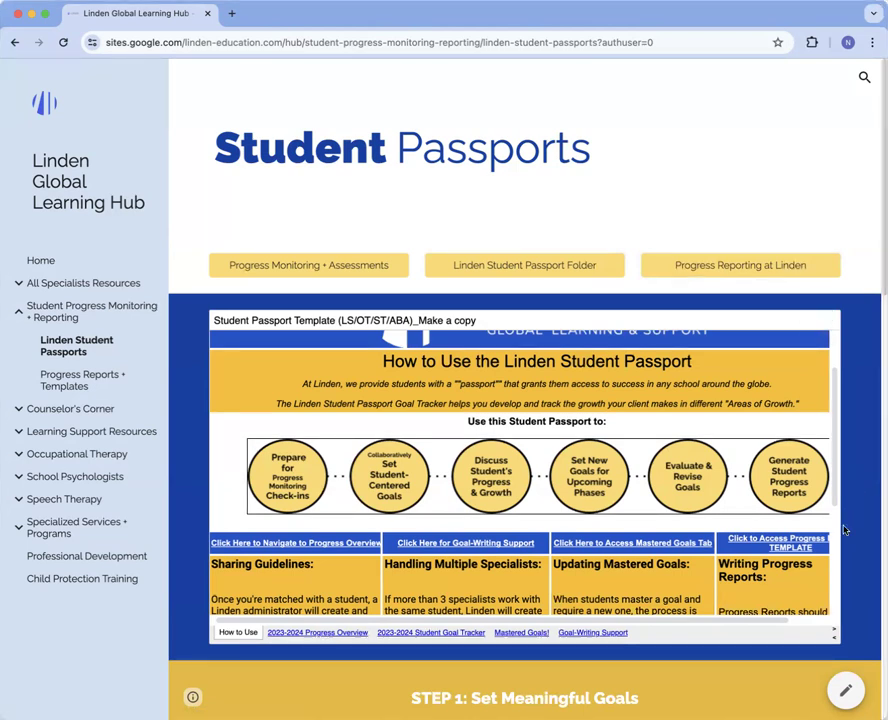
pyautogui.scroll(-3, 793, 483)
pyautogui.scroll(5, 792, 486)
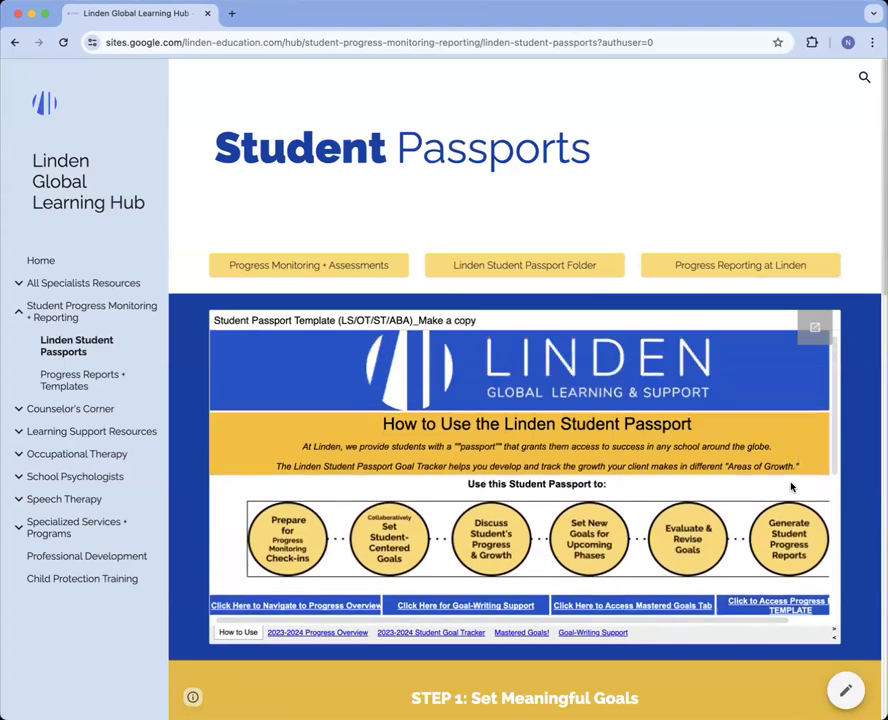
pyautogui.click(815, 327)
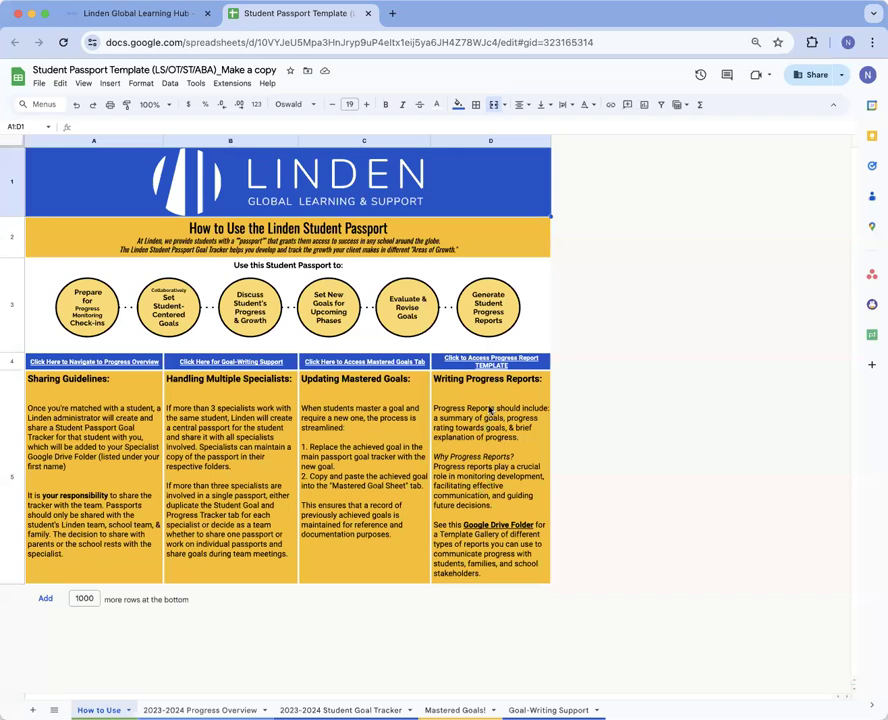
# Review the How to Use sheet's Writing Progress Reports link in D5, then go to 2023-2024 Progress Overview
pyautogui.moveTo(489, 424)
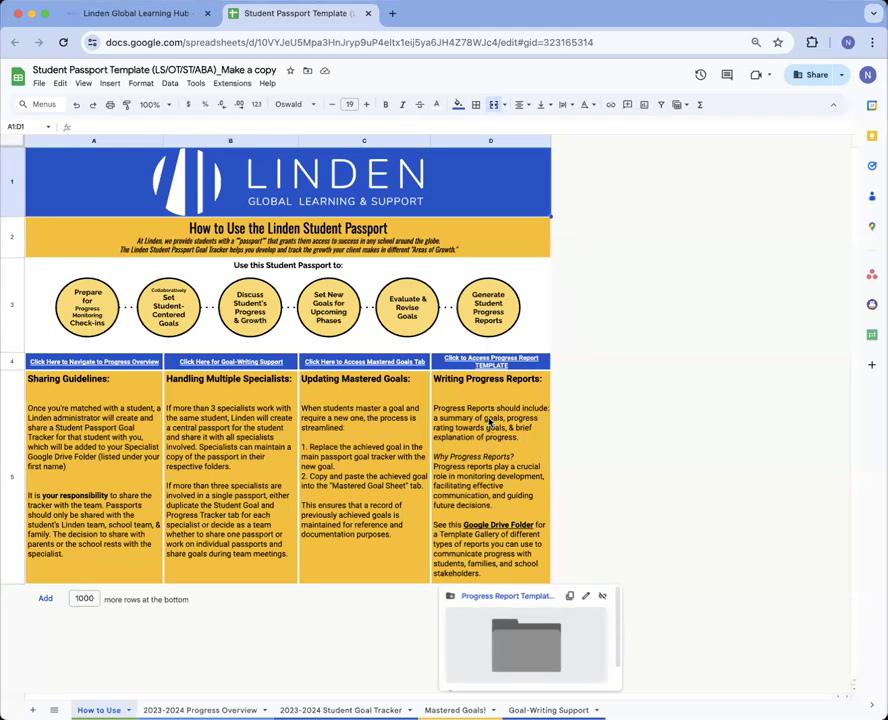
pyautogui.click(628, 407)
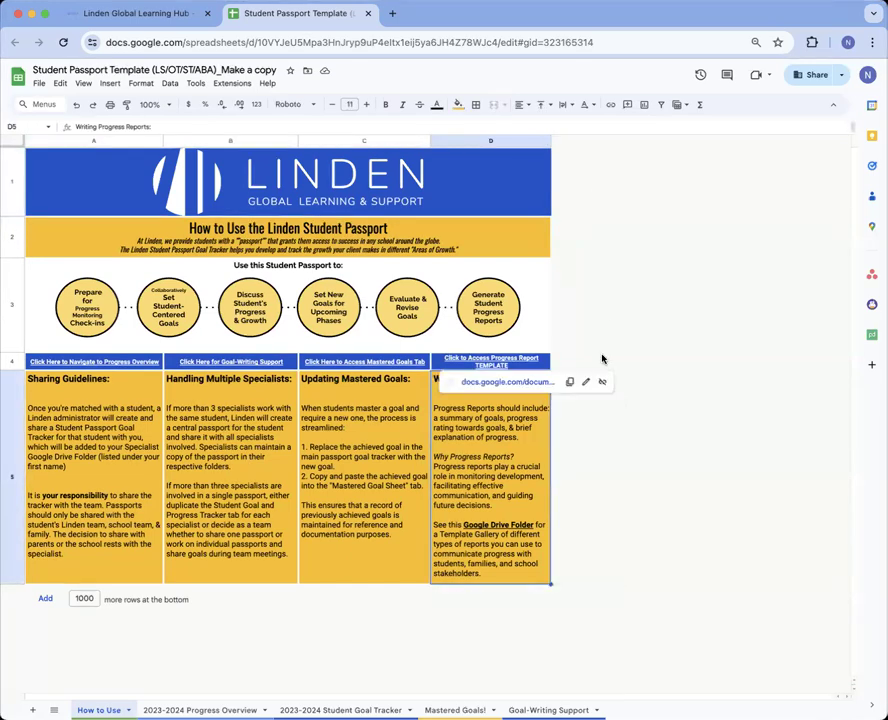
pyautogui.click(625, 291)
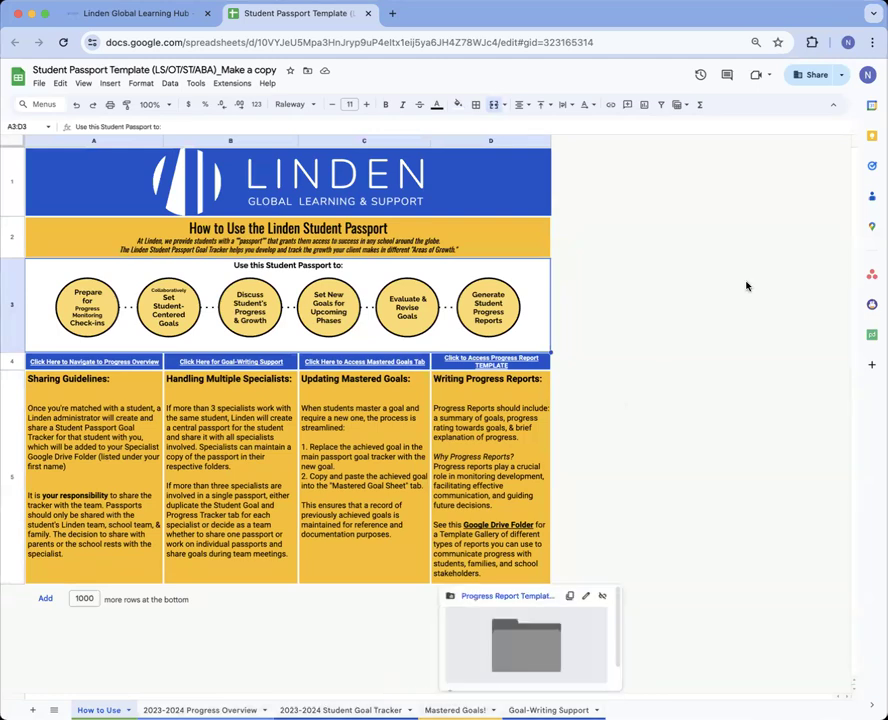
pyautogui.click(200, 710)
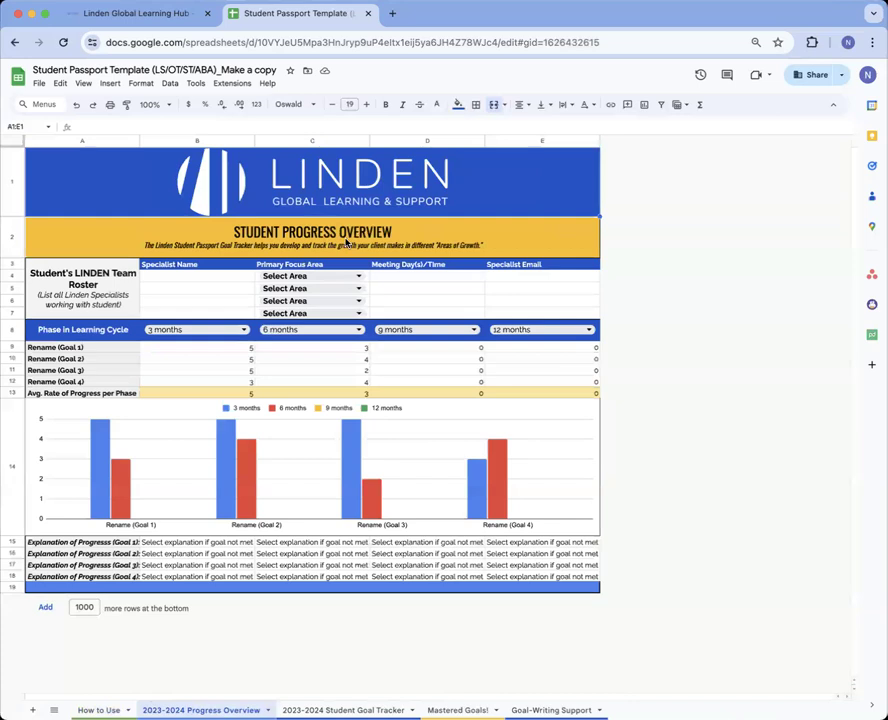
# Enter the two specialists' names in B4 and B5
pyautogui.click(229, 282)
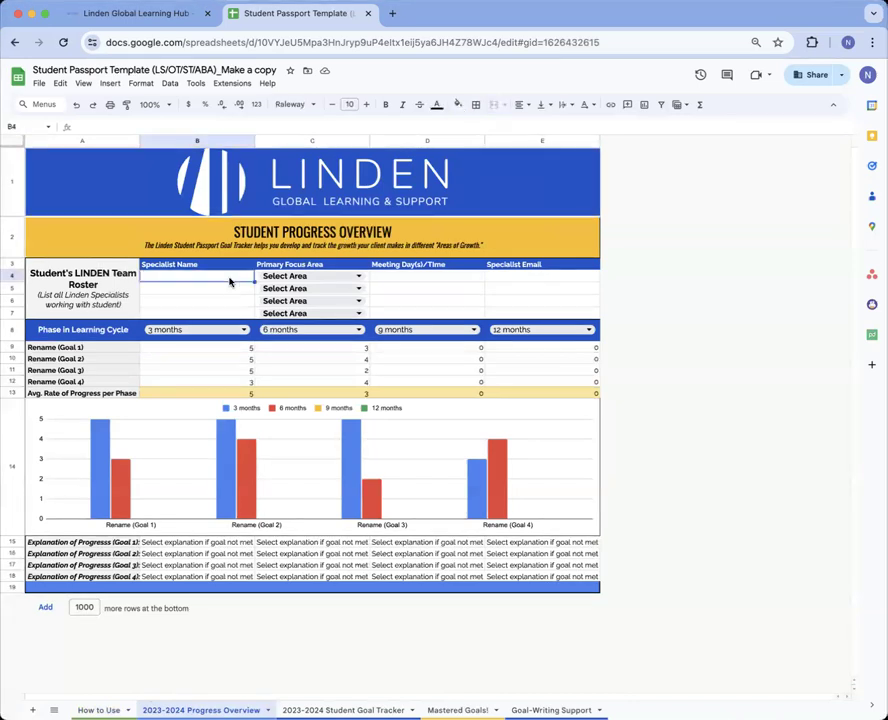
pyautogui.write('Natalie')
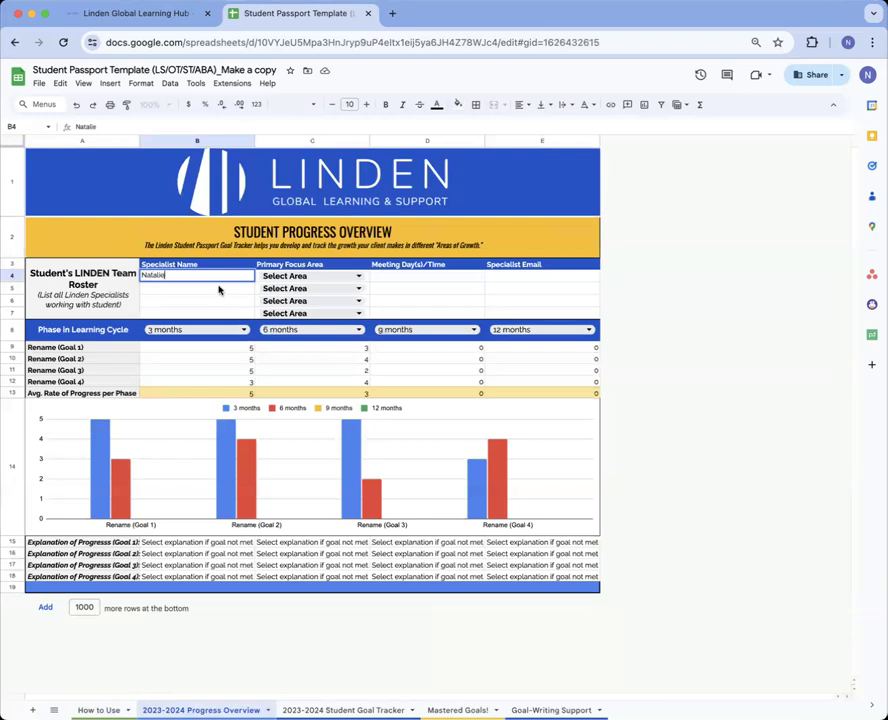
pyautogui.press('Return')
pyautogui.write('Tine')
pyautogui.press('BackSpace')
pyautogui.write('a')
# Enter meeting time 'Wed @ 17' in D4 and the first specialist's email in E4
pyautogui.click(405, 281)
pyautogui.write('Wed @ 17PM')
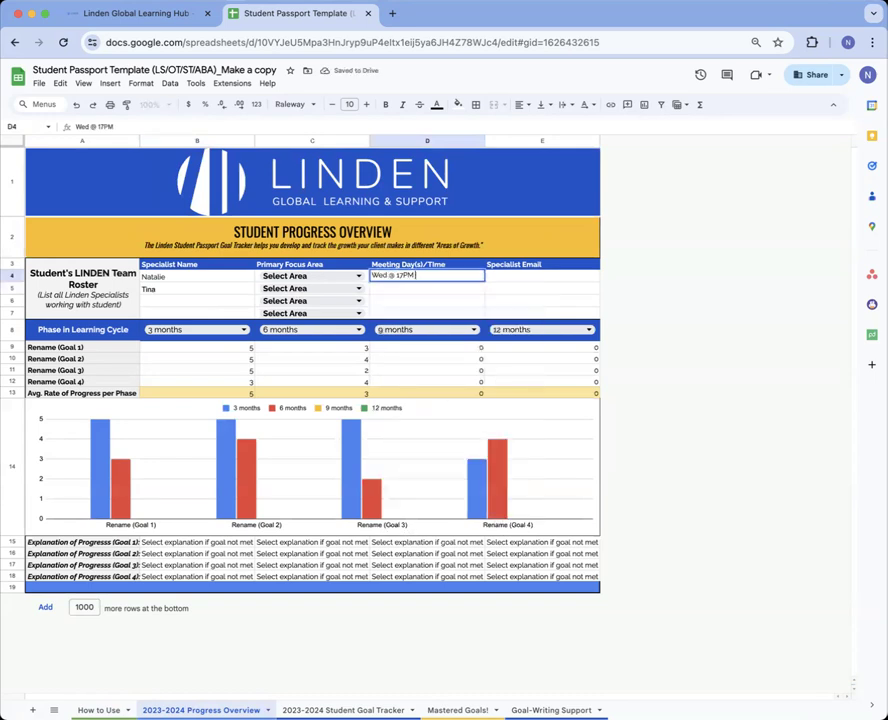
pyautogui.press('BackSpace')
pyautogui.press('BackSpace')
pyautogui.click(509, 291)
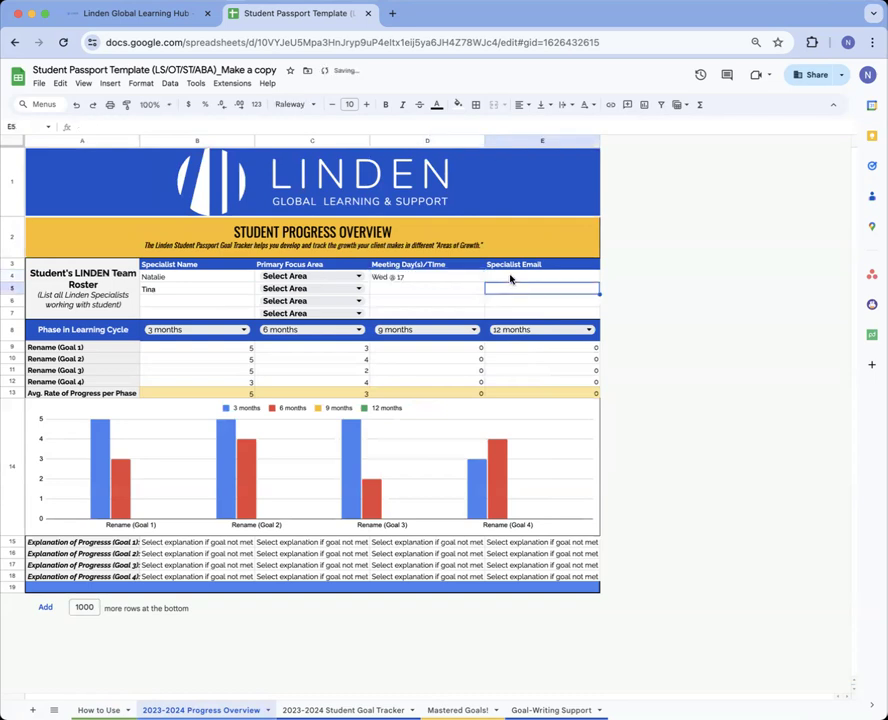
pyautogui.click(511, 277)
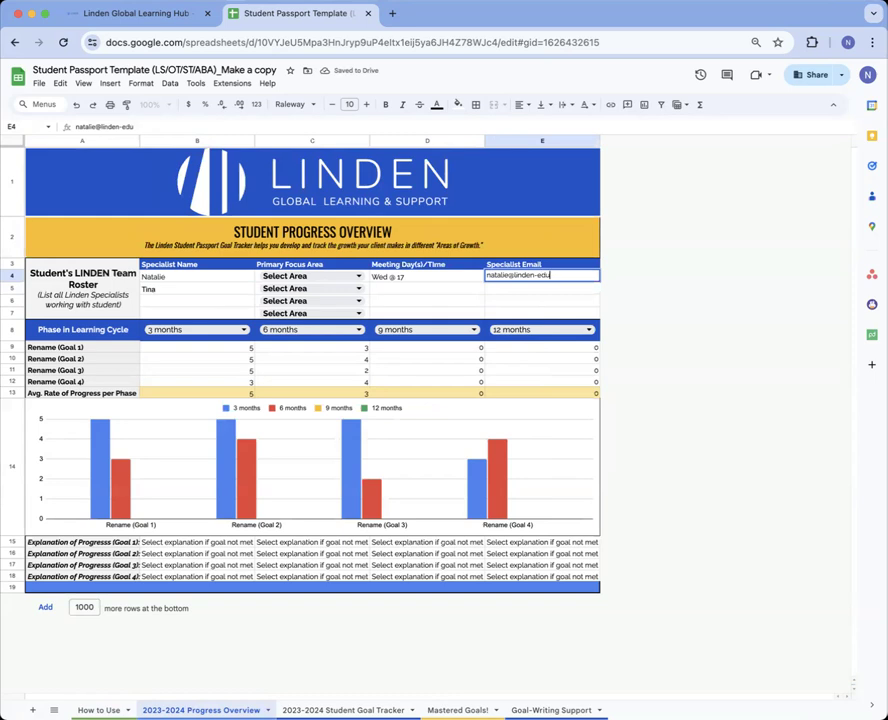
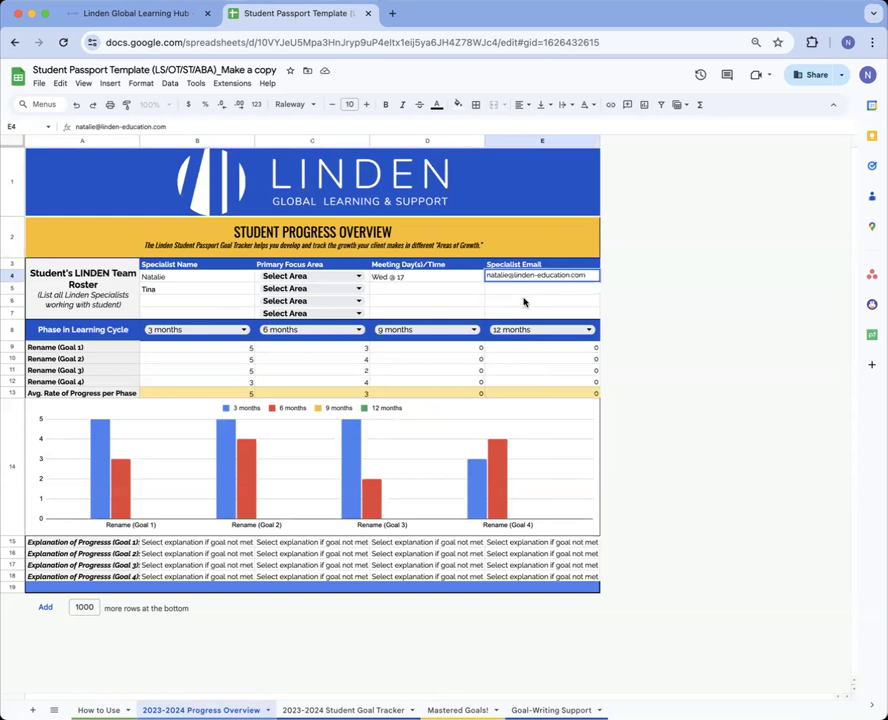
pyautogui.click(523, 301)
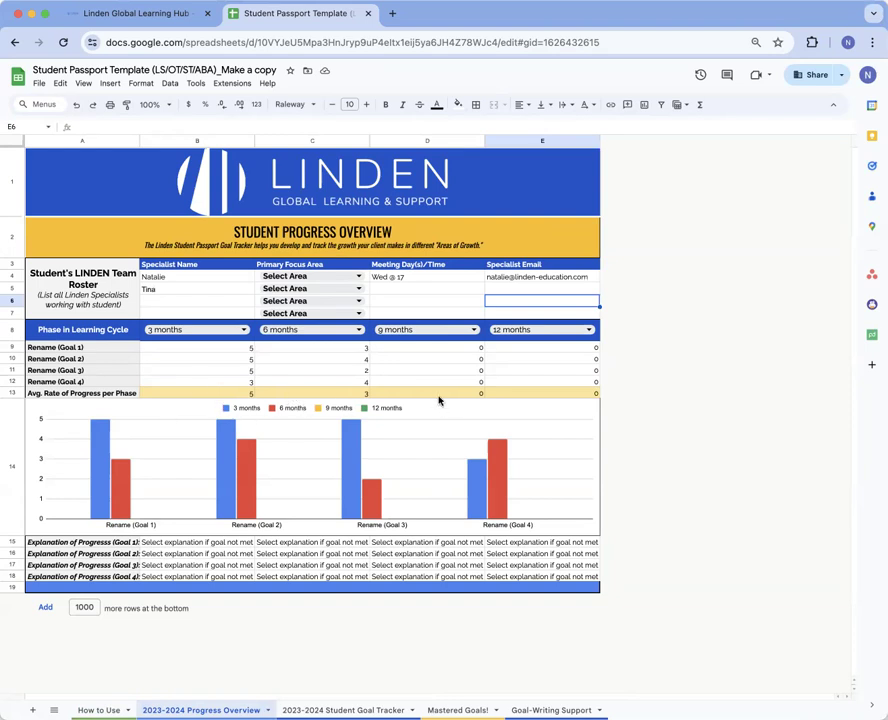
# Rename the Goal 1 label in A9 to Writing, then move to the 2023-2024 Student Goal Tracker
pyautogui.click(74, 358)
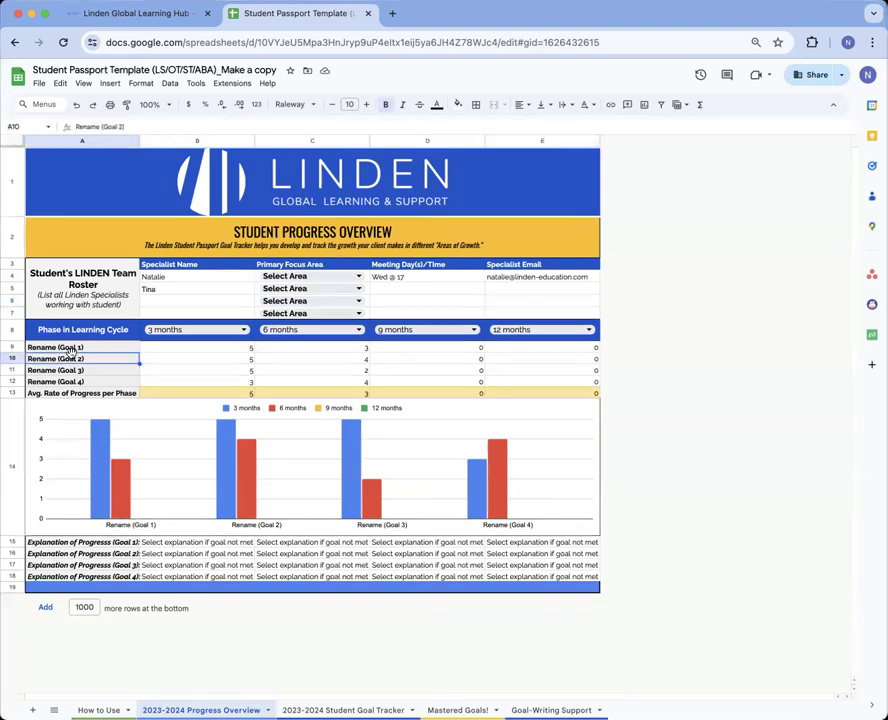
pyautogui.click(75, 347)
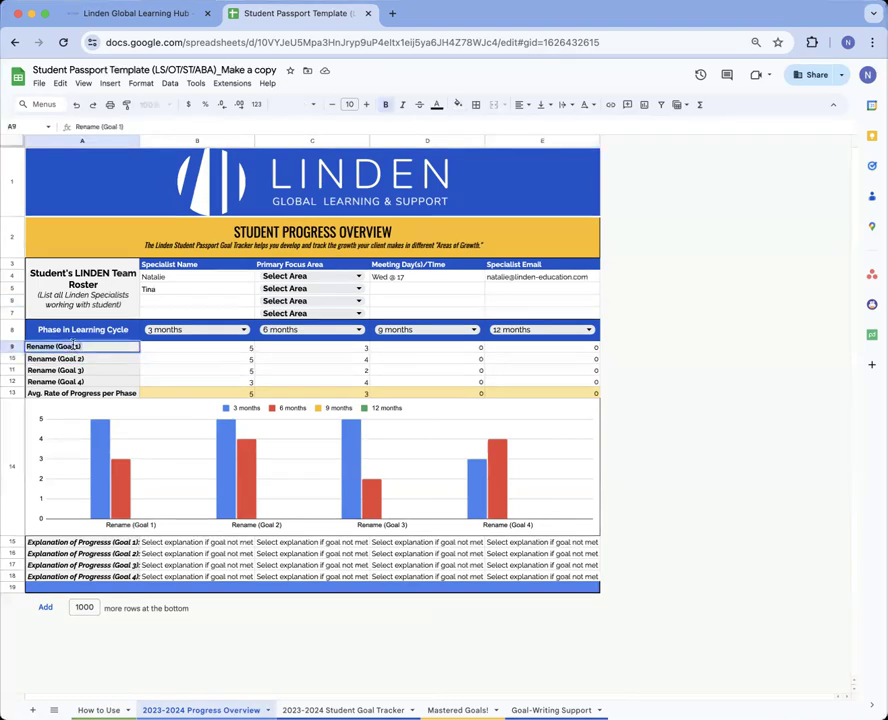
pyautogui.write('Writing')
pyautogui.click(174, 478)
pyautogui.click(399, 643)
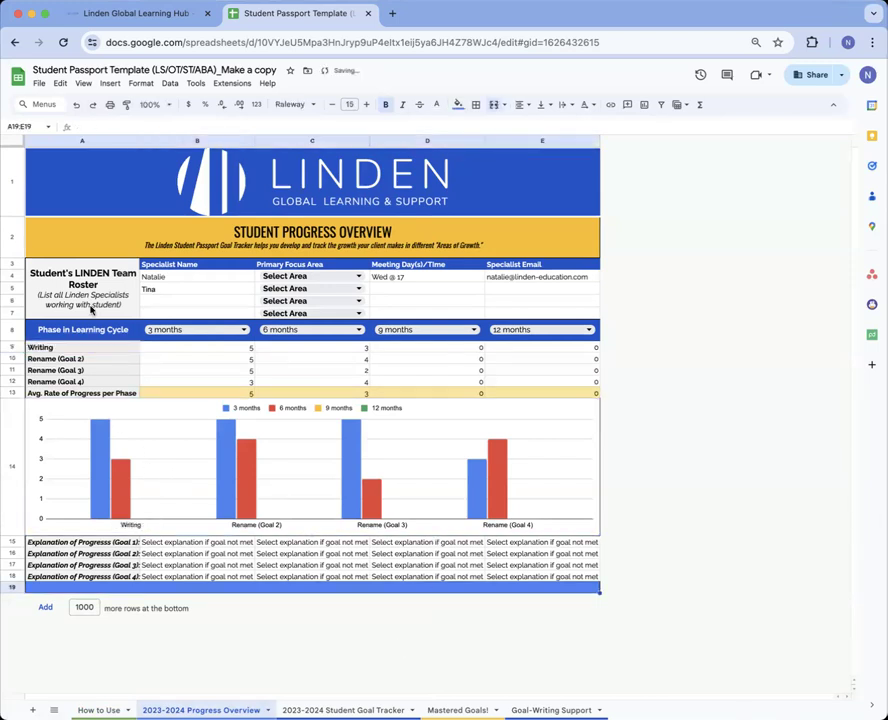
pyautogui.click(140, 522)
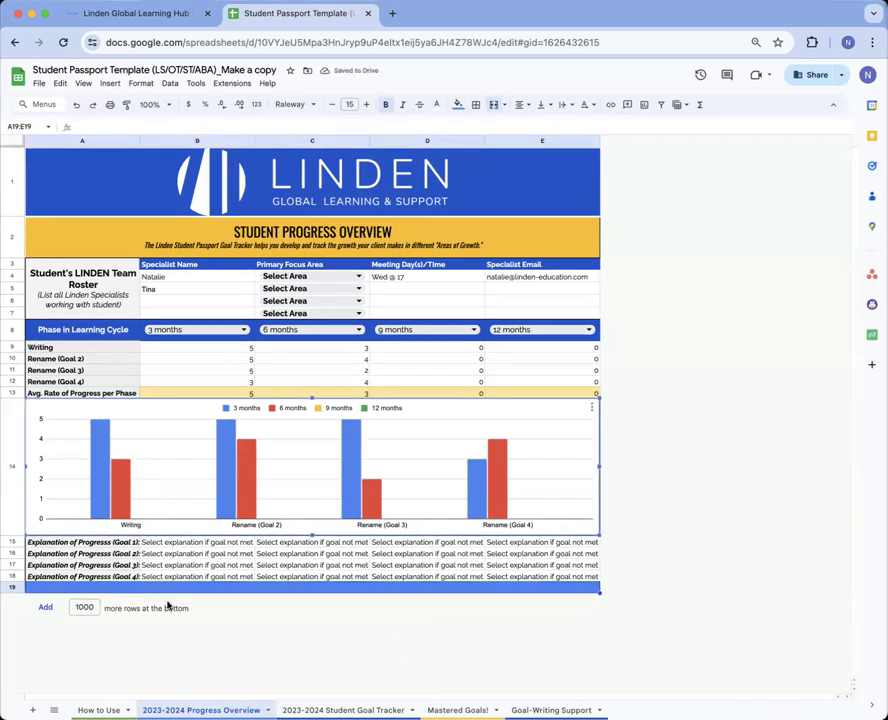
pyautogui.click(340, 710)
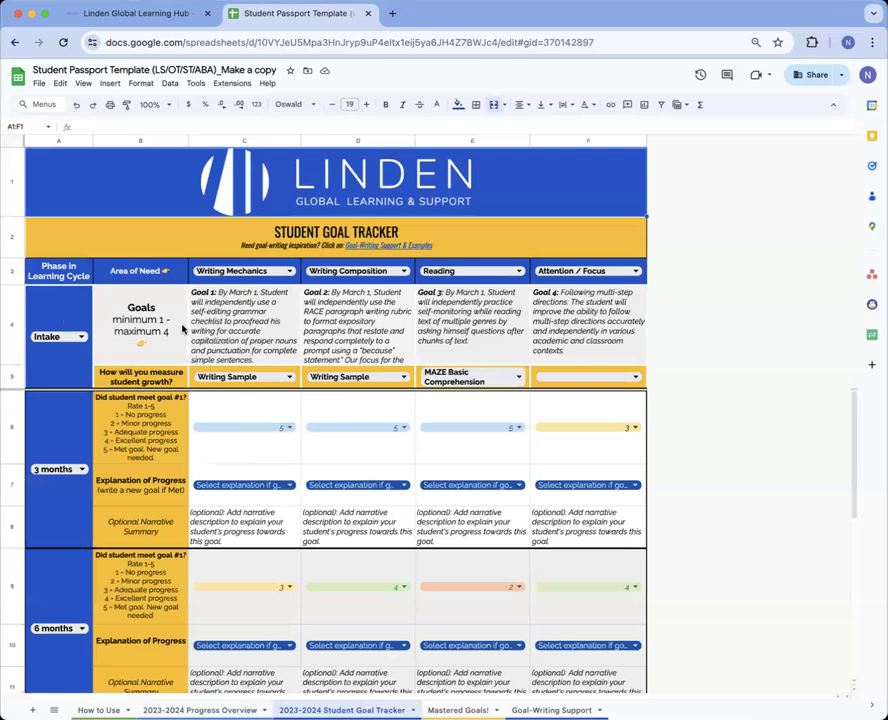
pyautogui.click(232, 293)
pyautogui.click(352, 293)
pyautogui.click(470, 305)
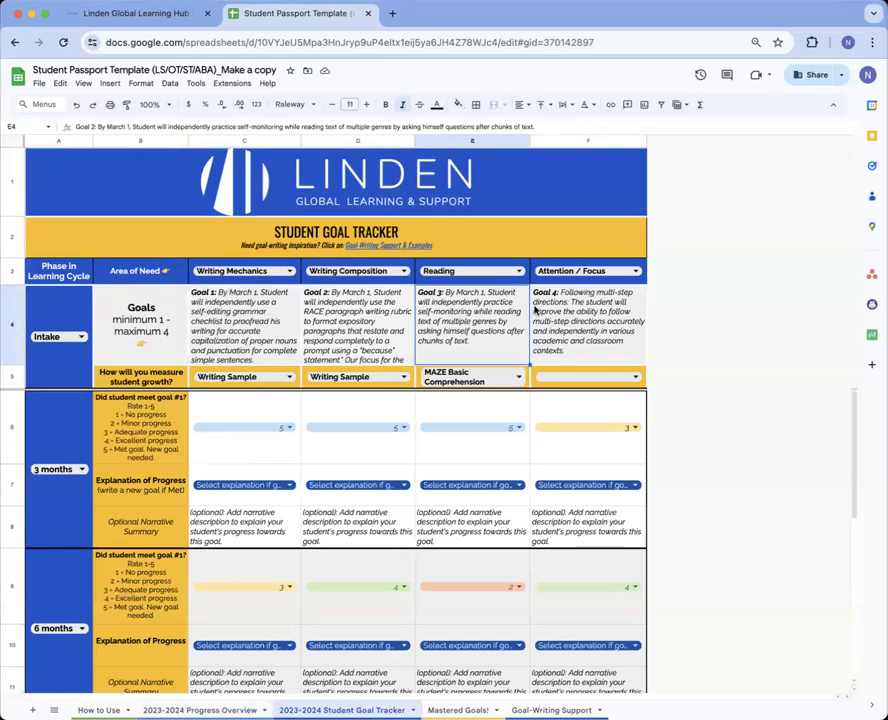
pyautogui.click(561, 311)
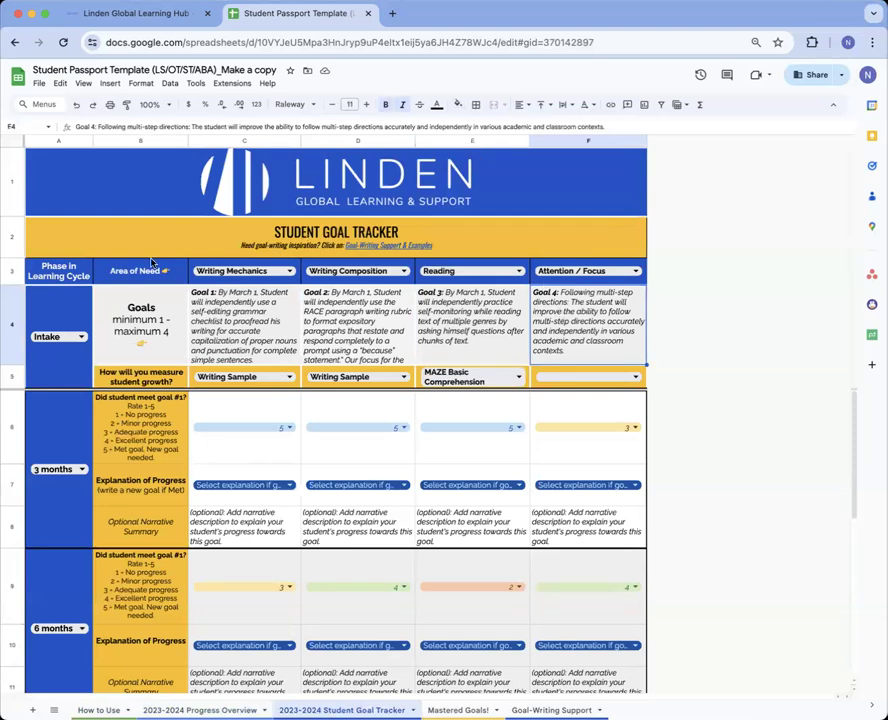
pyautogui.click(138, 374)
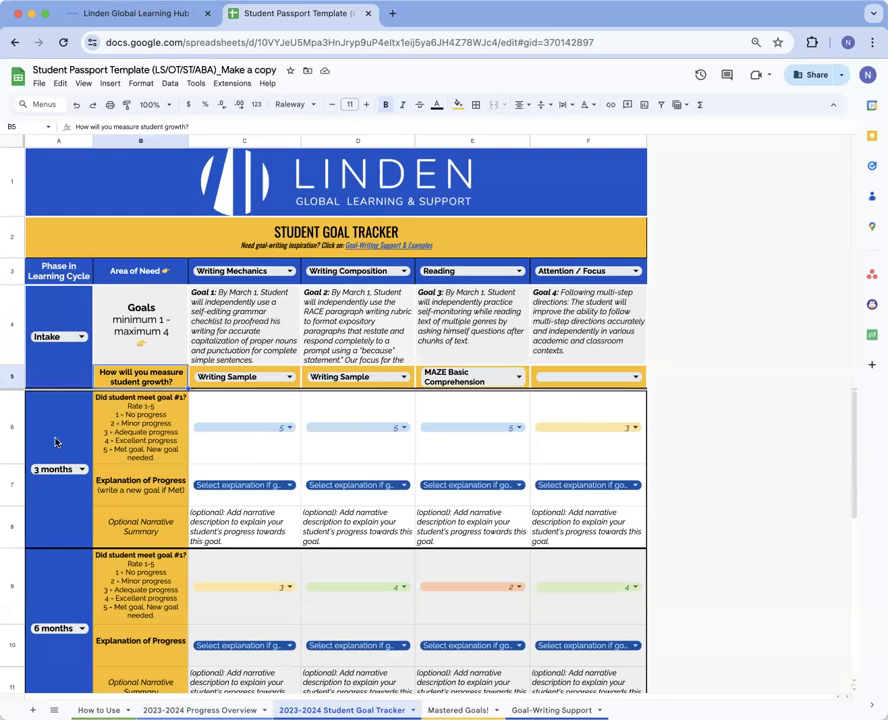
pyautogui.scroll(-1, 55, 442)
pyautogui.click(72, 470)
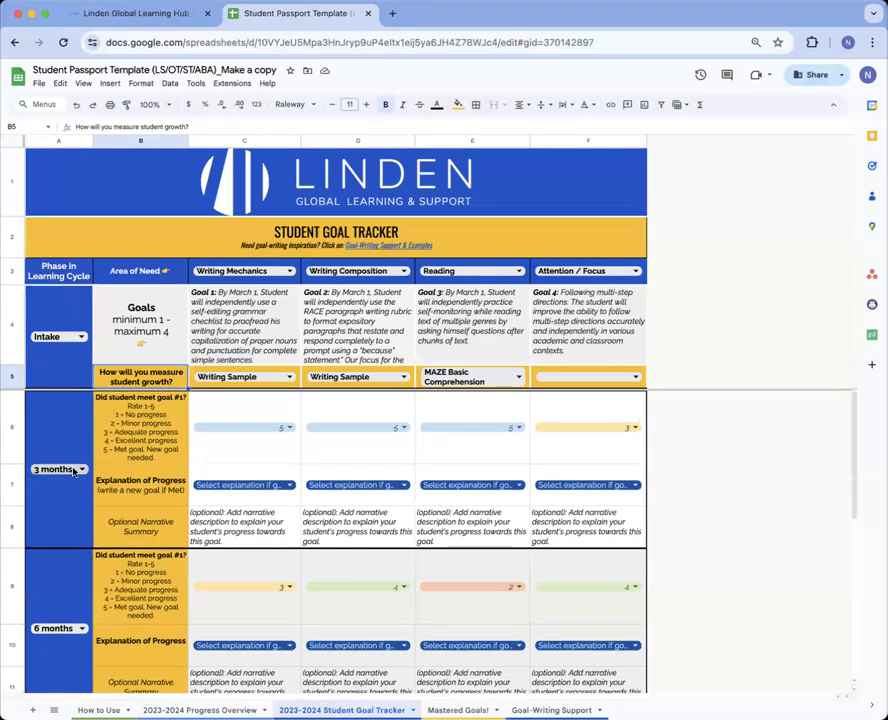
pyautogui.click(141, 485)
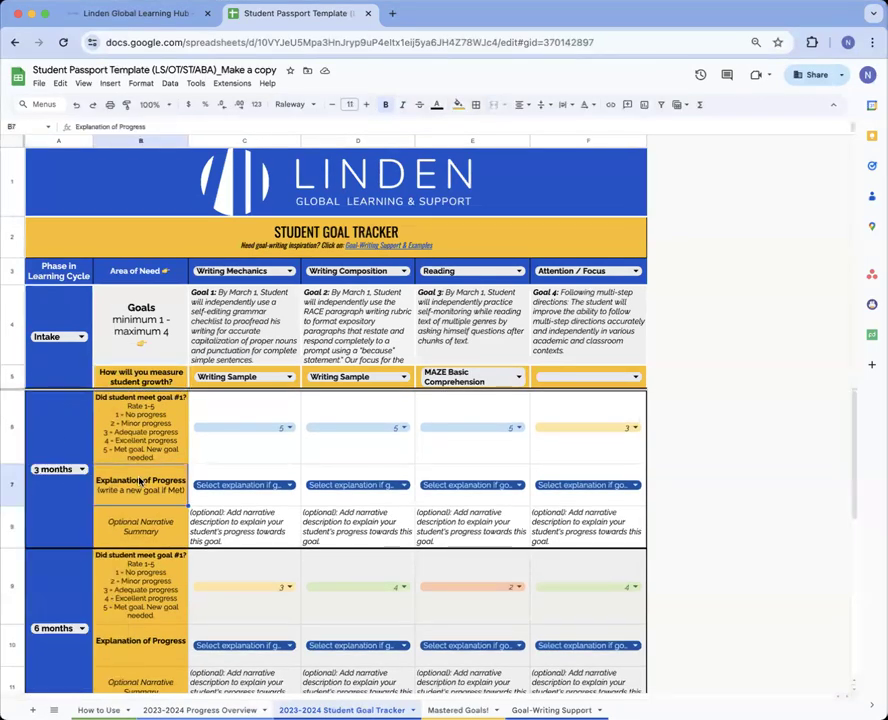
pyautogui.scroll(-2, 73, 561)
pyautogui.scroll(-5, 70, 557)
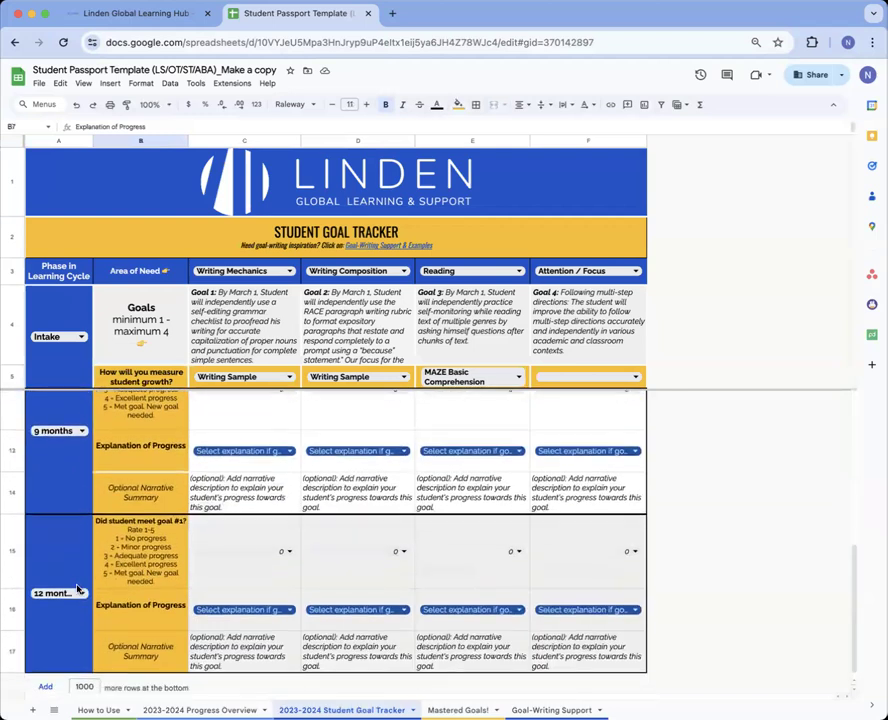
pyautogui.scroll(5, 73, 567)
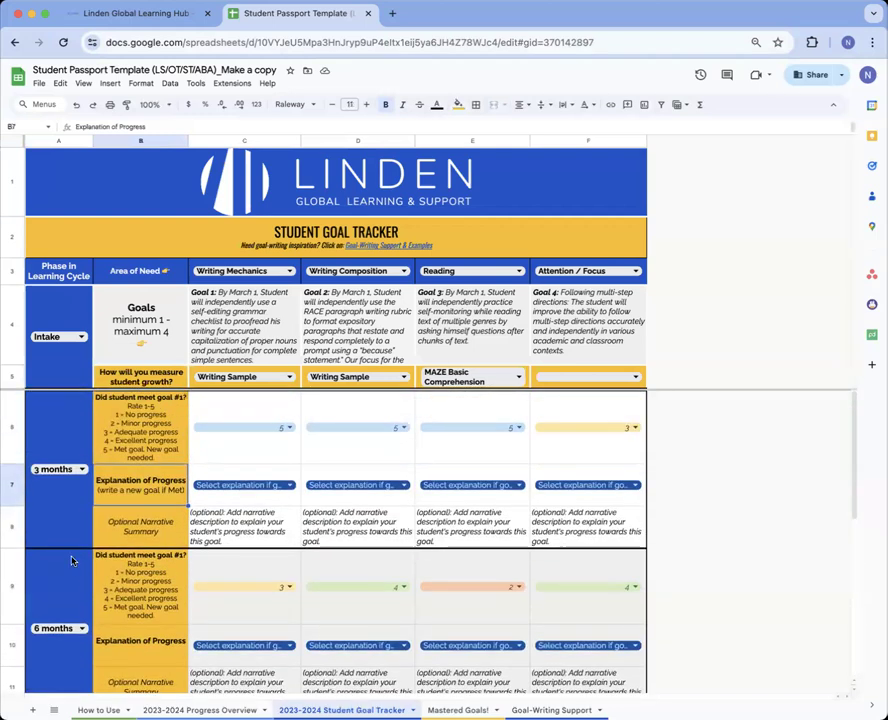
pyautogui.click(72, 510)
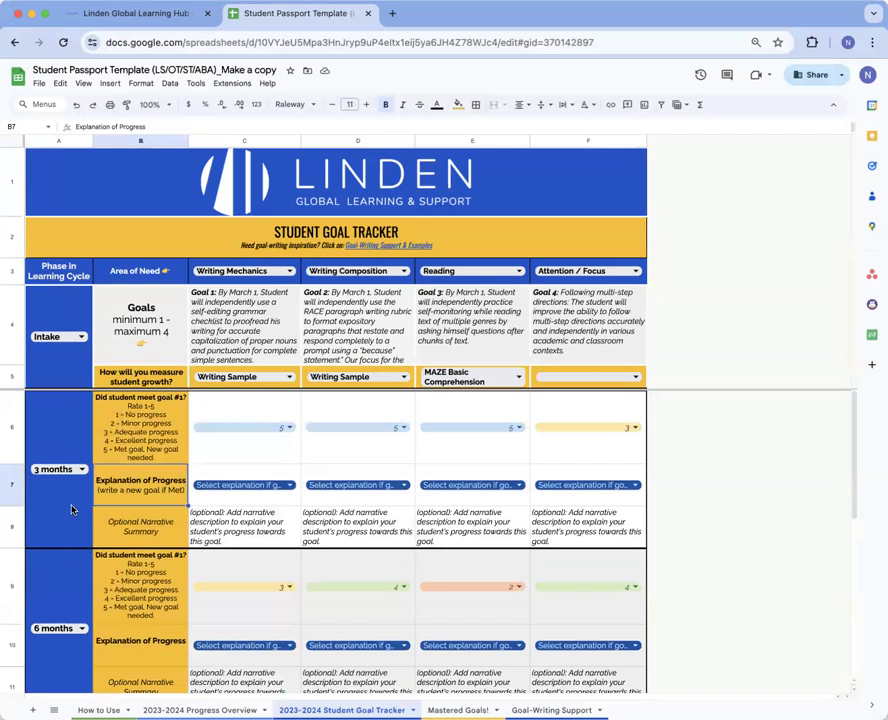
# Add '1 month' to the phase dropdown, apply it to all cells, and set A6 to 1 month
pyautogui.press('Return')
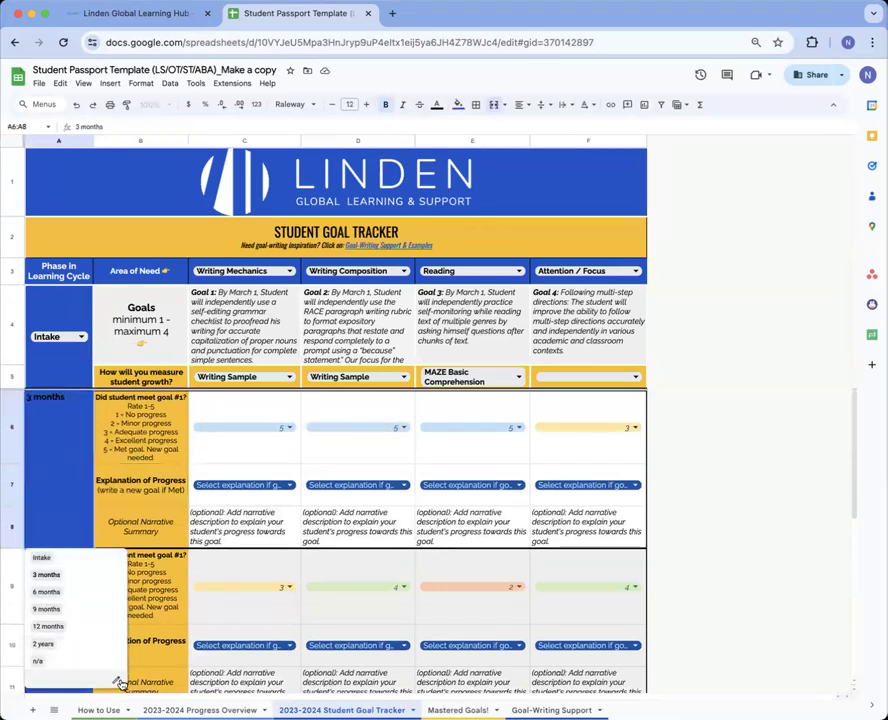
pyautogui.click(116, 680)
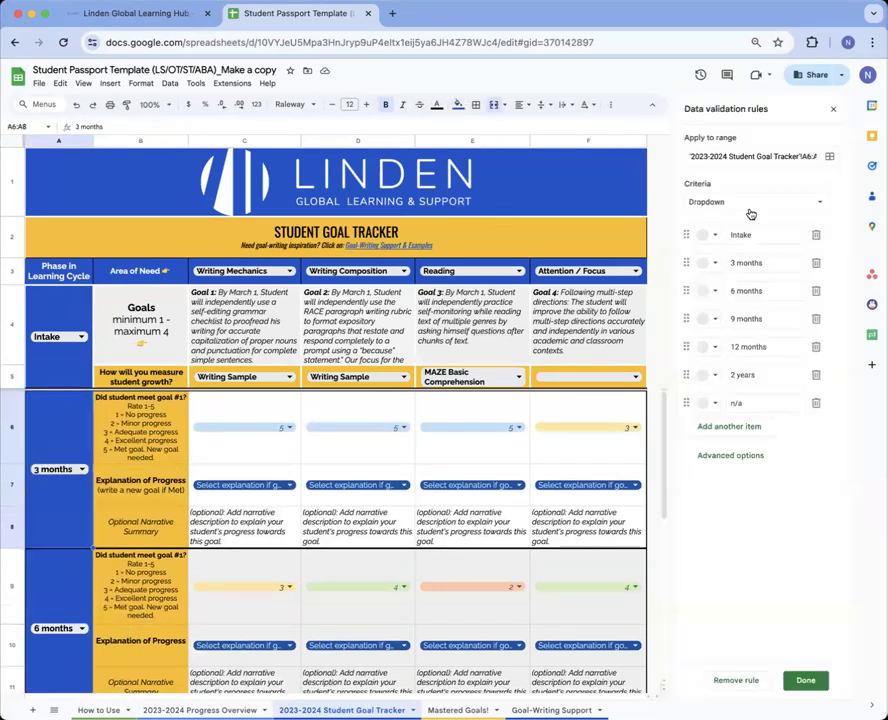
pyautogui.click(738, 426)
pyautogui.write('1 month')
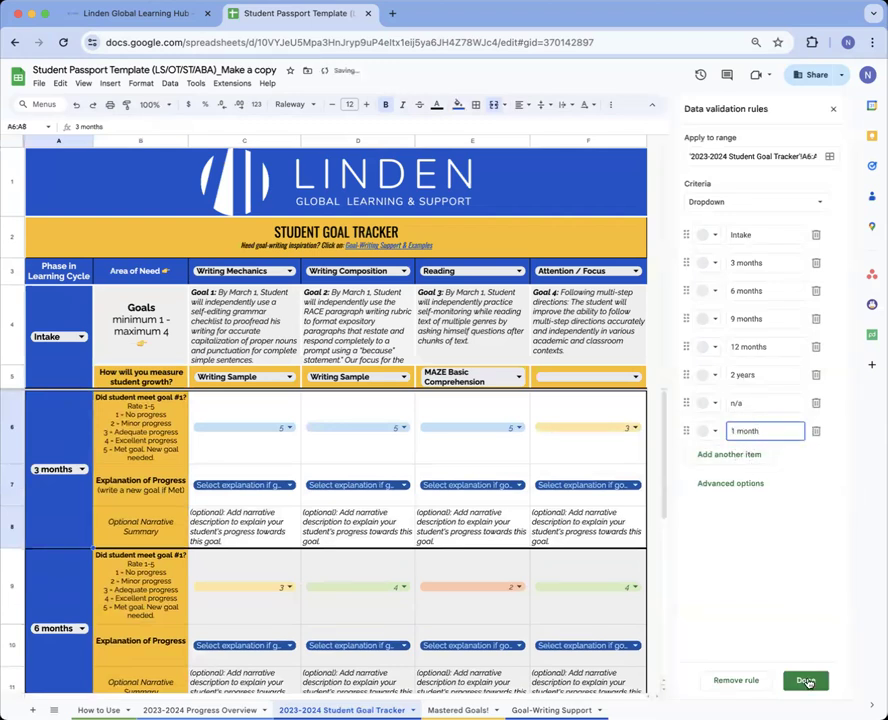
pyautogui.click(805, 680)
pyautogui.click(577, 412)
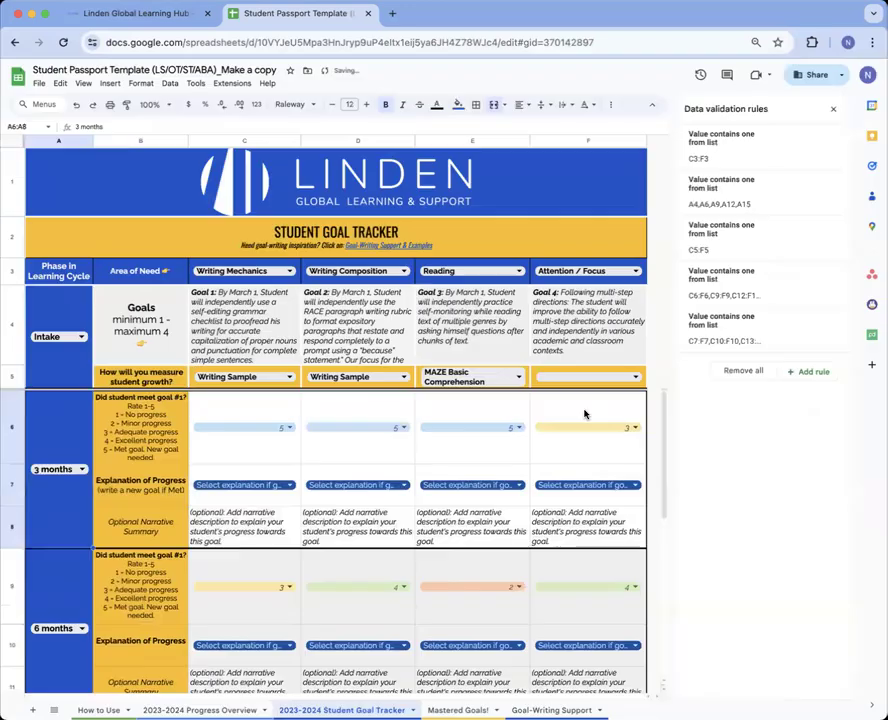
pyautogui.click(833, 108)
pyautogui.click(77, 484)
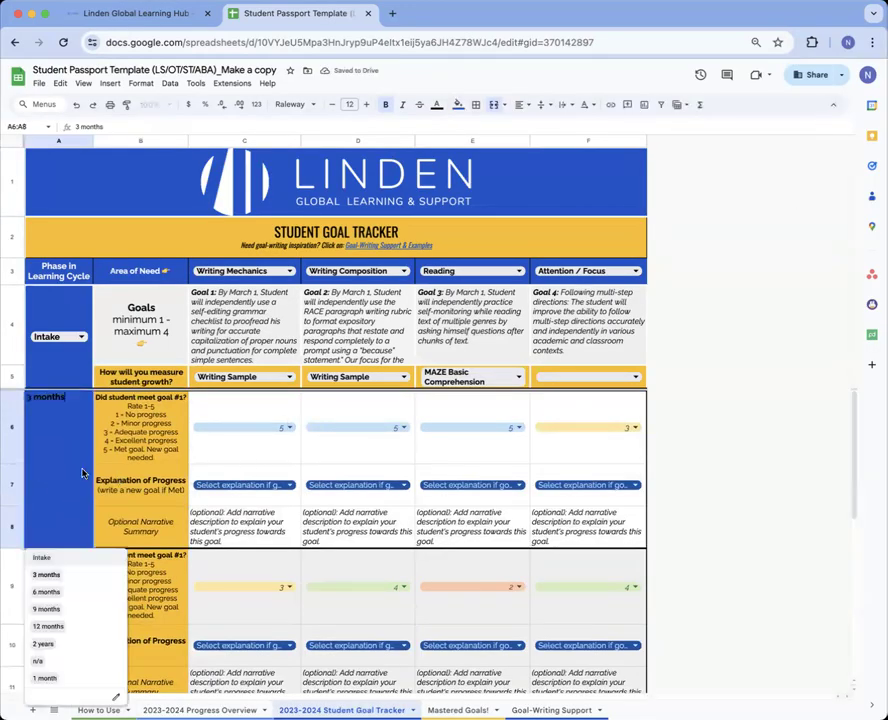
pyautogui.click(75, 676)
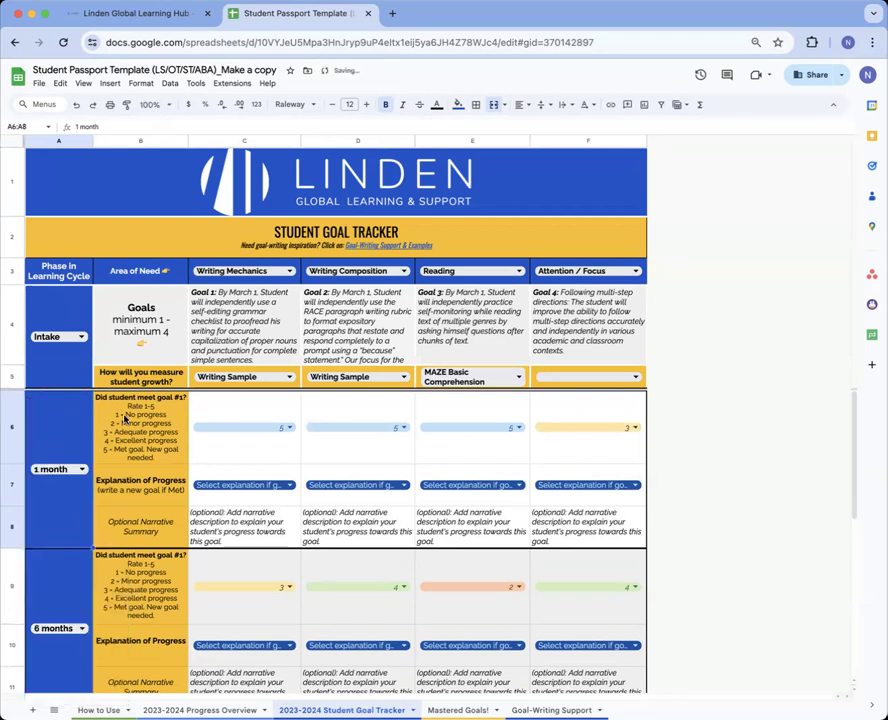
pyautogui.click(145, 335)
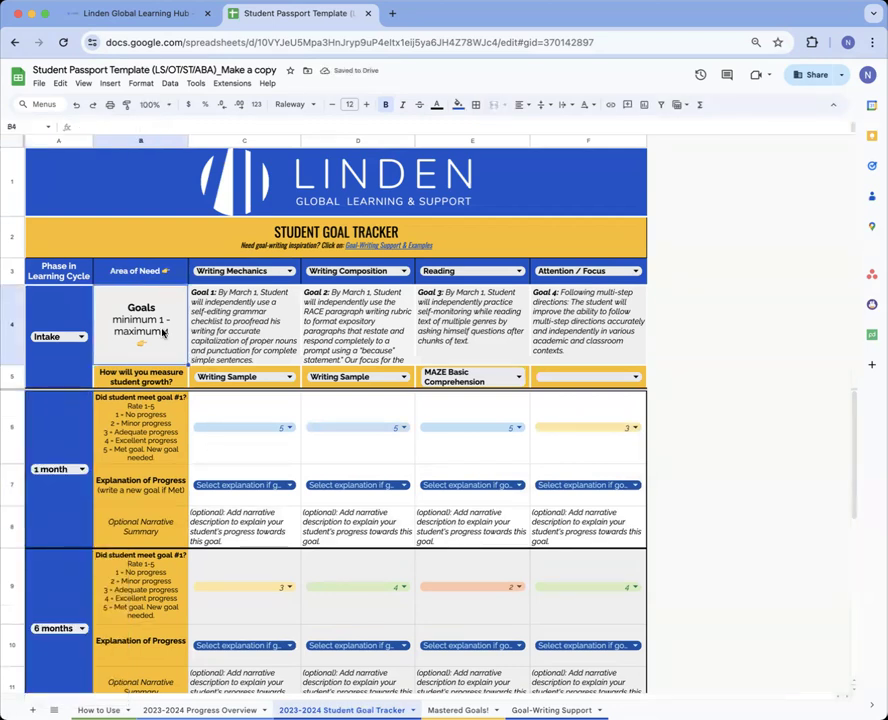
pyautogui.click(222, 318)
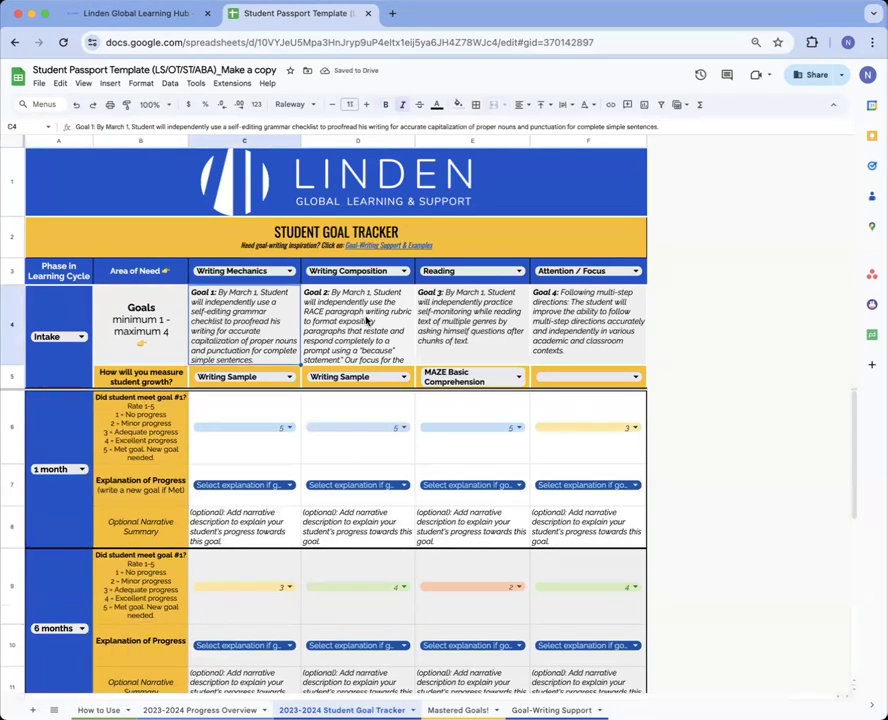
pyautogui.click(145, 273)
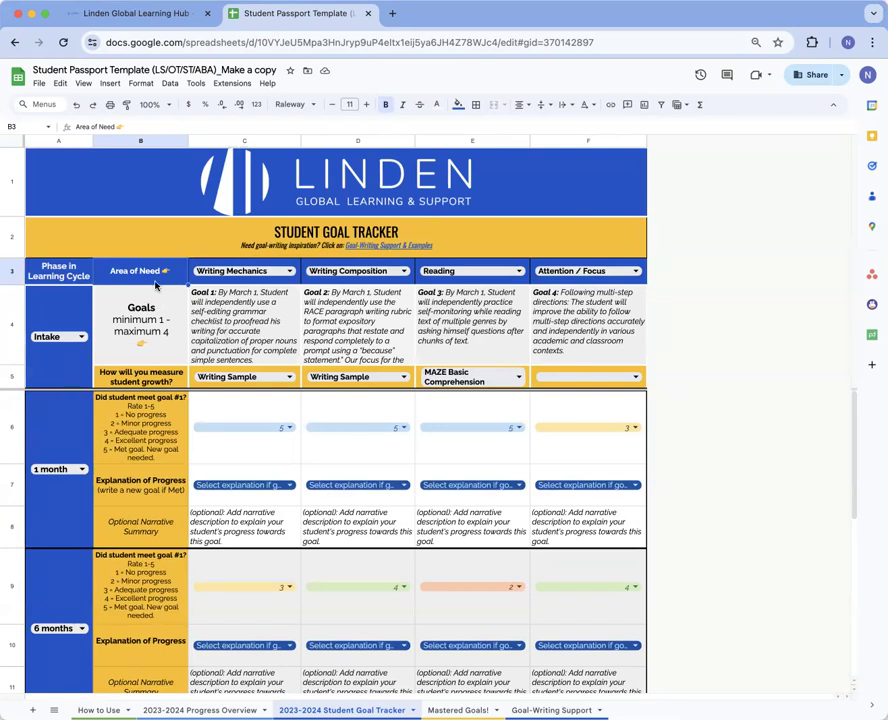
pyautogui.click(62, 281)
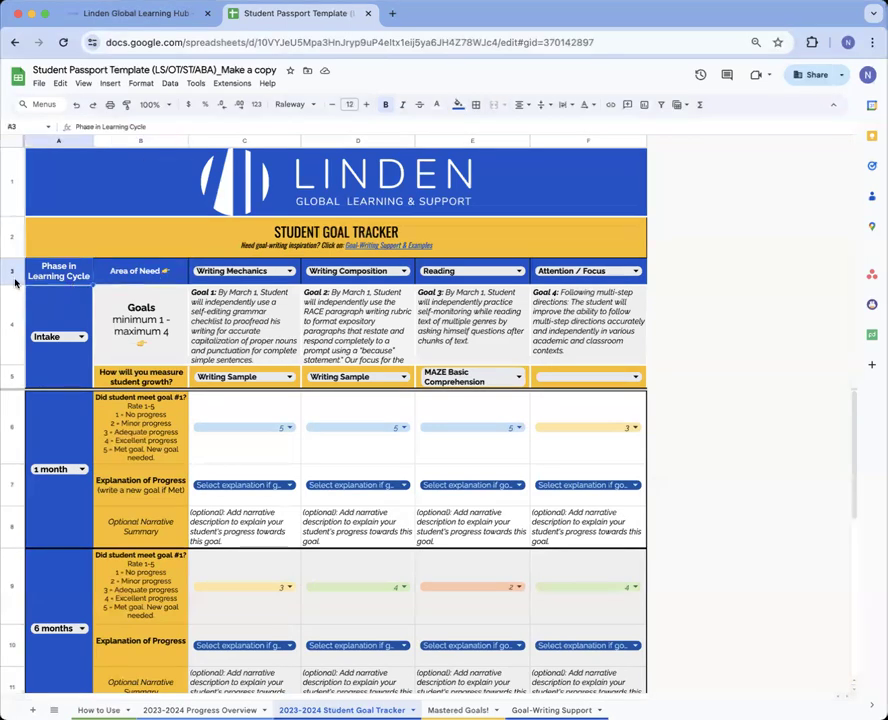
pyautogui.click(14, 280)
pyautogui.click(141, 279)
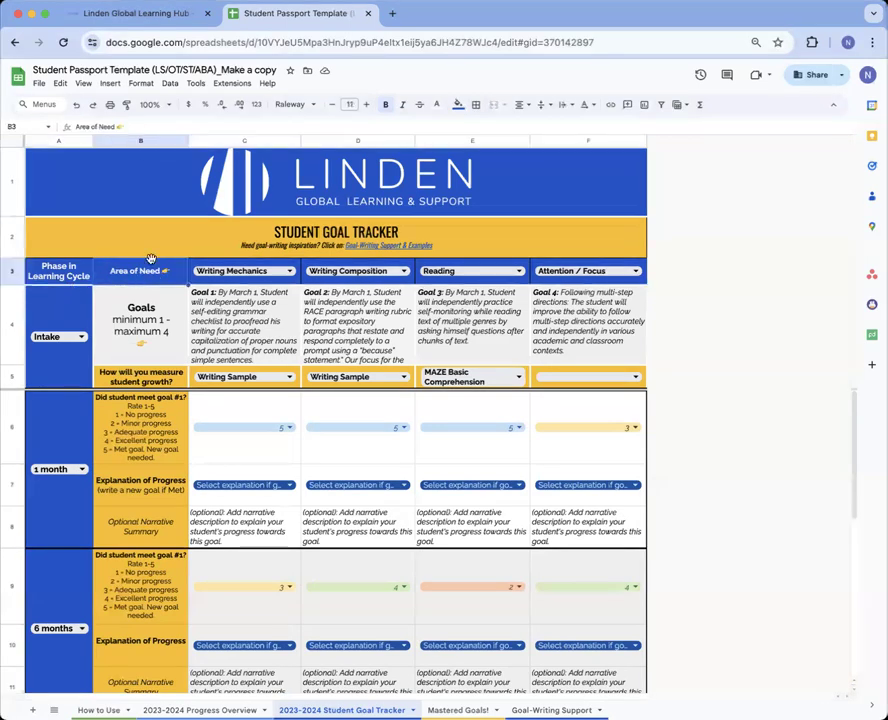
pyautogui.click(291, 287)
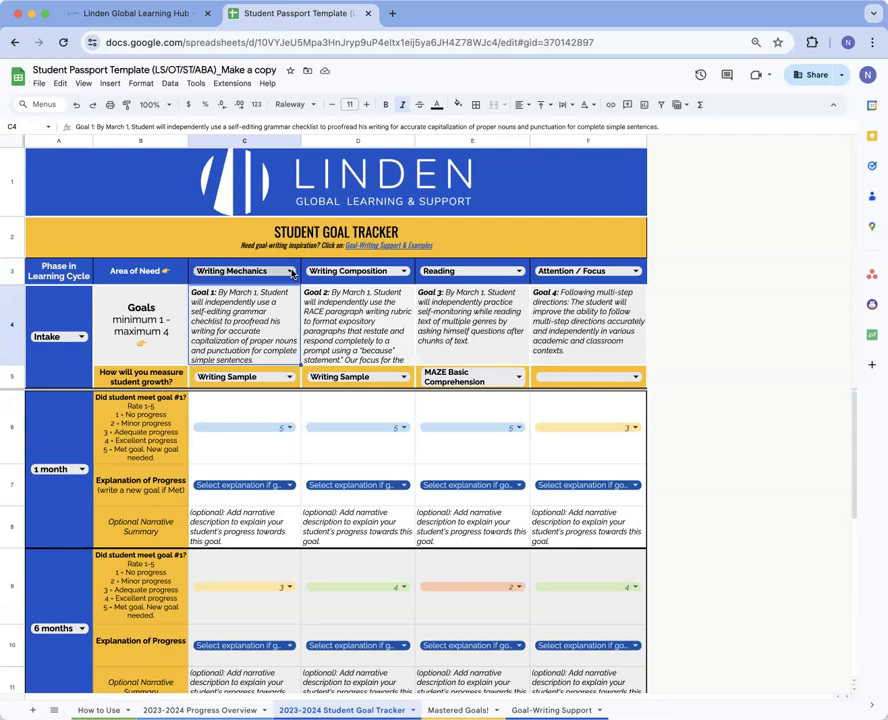
# Set goal 1's area of need in C3 to Executive Functioning and open Goal-Writing Support
pyautogui.click(291, 272)
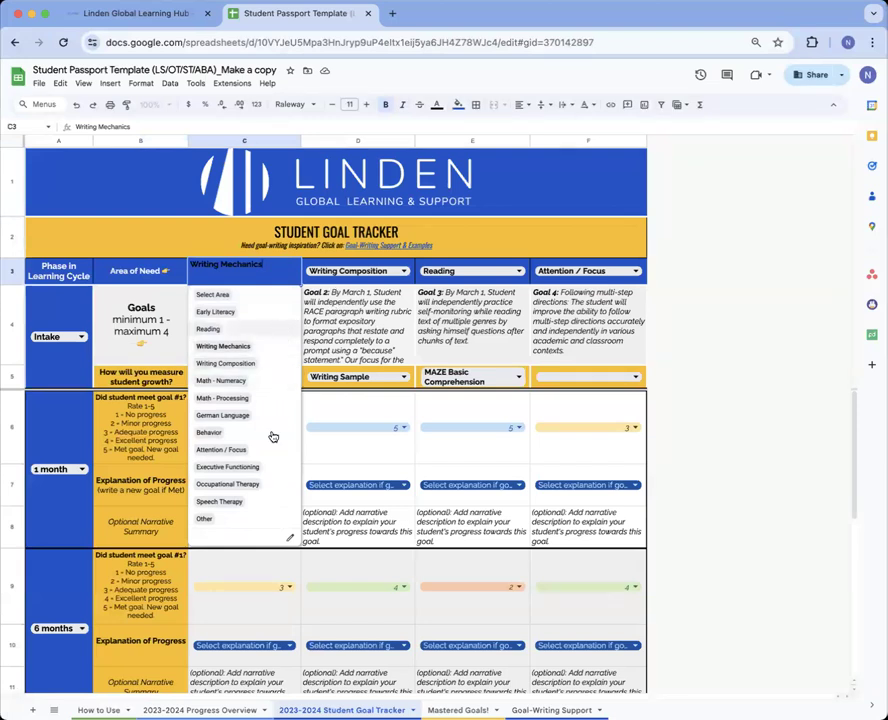
pyautogui.click(265, 467)
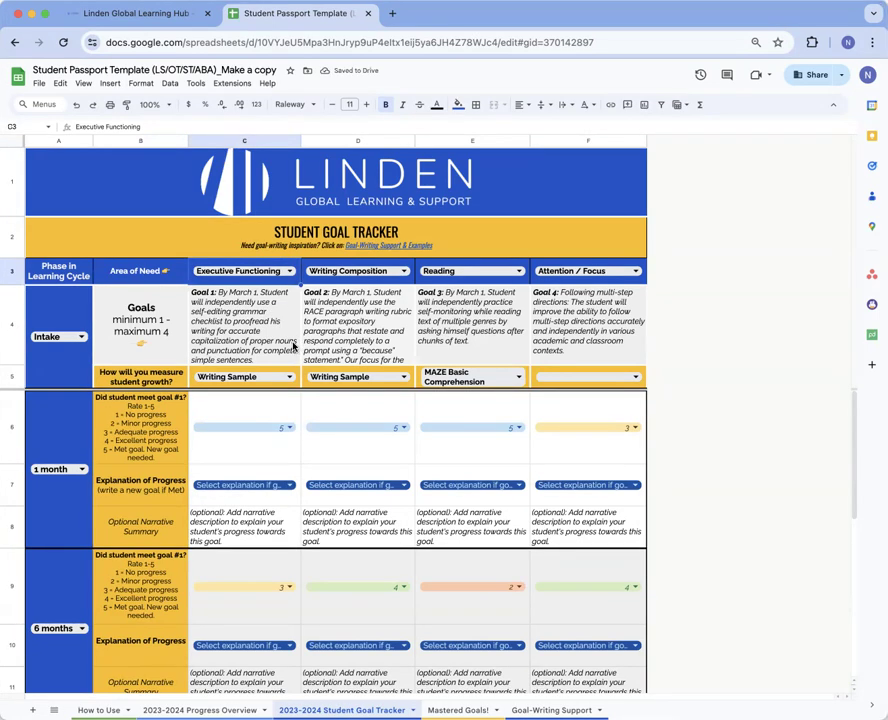
pyautogui.click(231, 313)
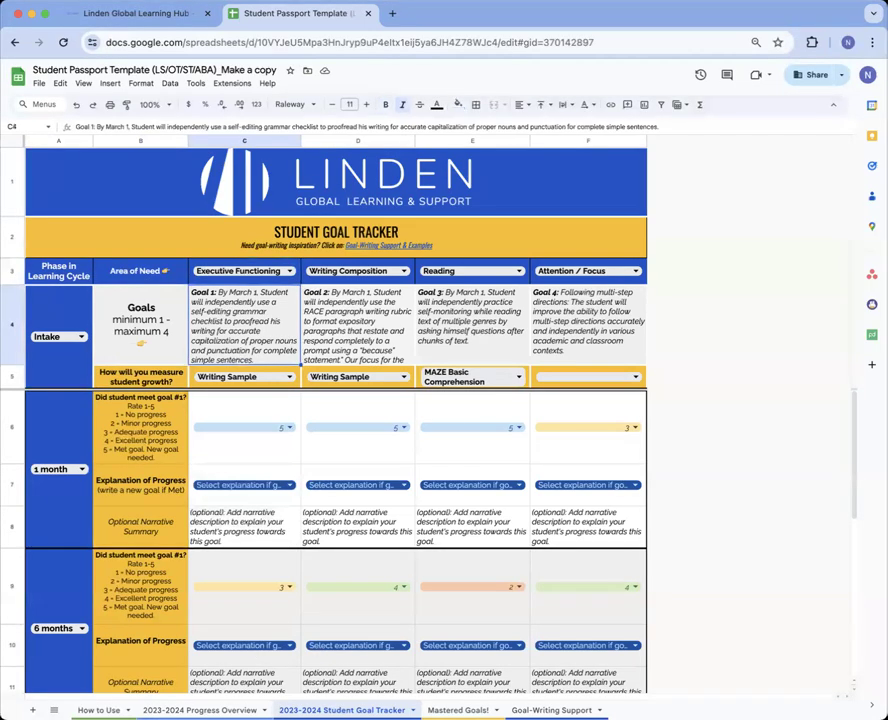
pyautogui.click(550, 710)
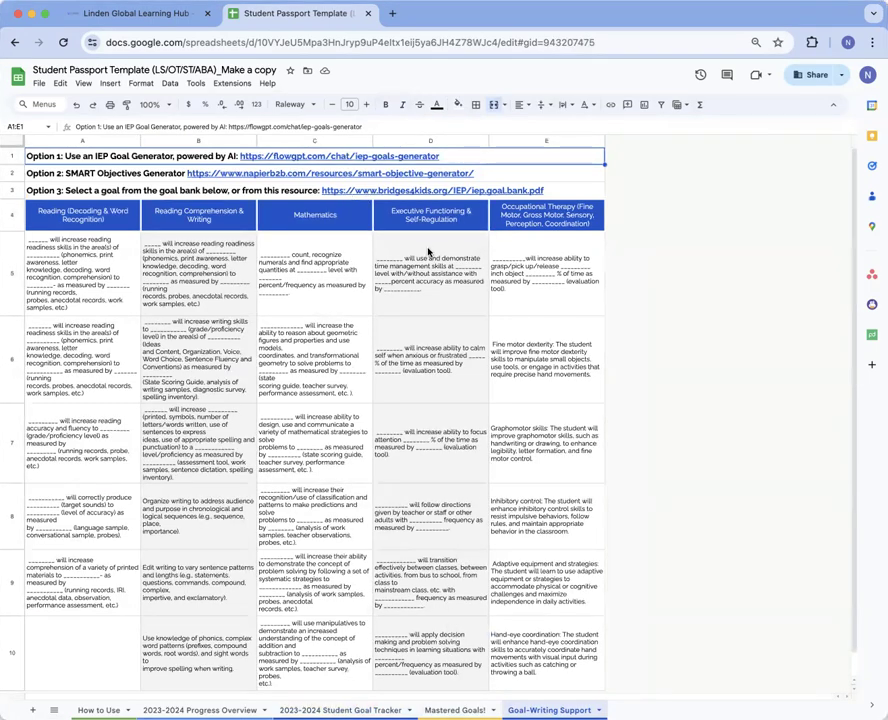
# Look over the goal generator links and sample goals, then return to the Student Goal Tracker
pyautogui.click(440, 175)
pyautogui.click(458, 190)
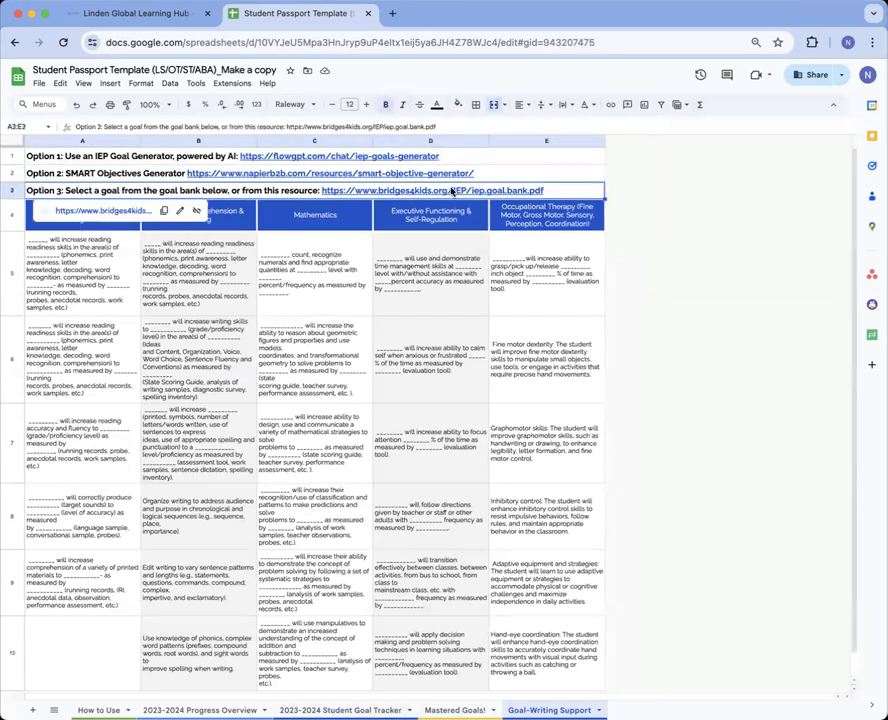
pyautogui.click(448, 266)
pyautogui.click(320, 268)
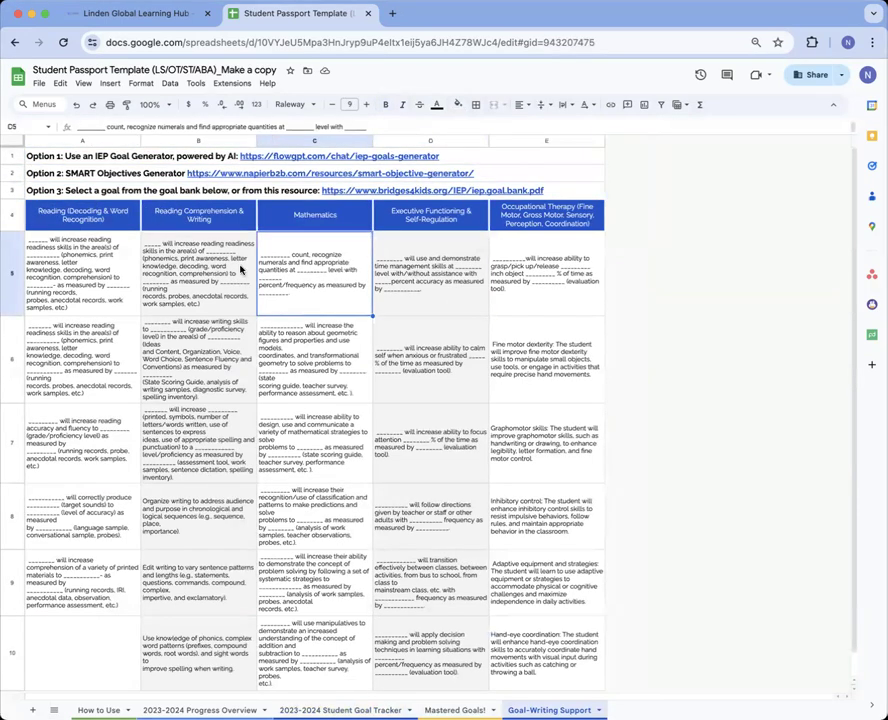
pyautogui.click(198, 215)
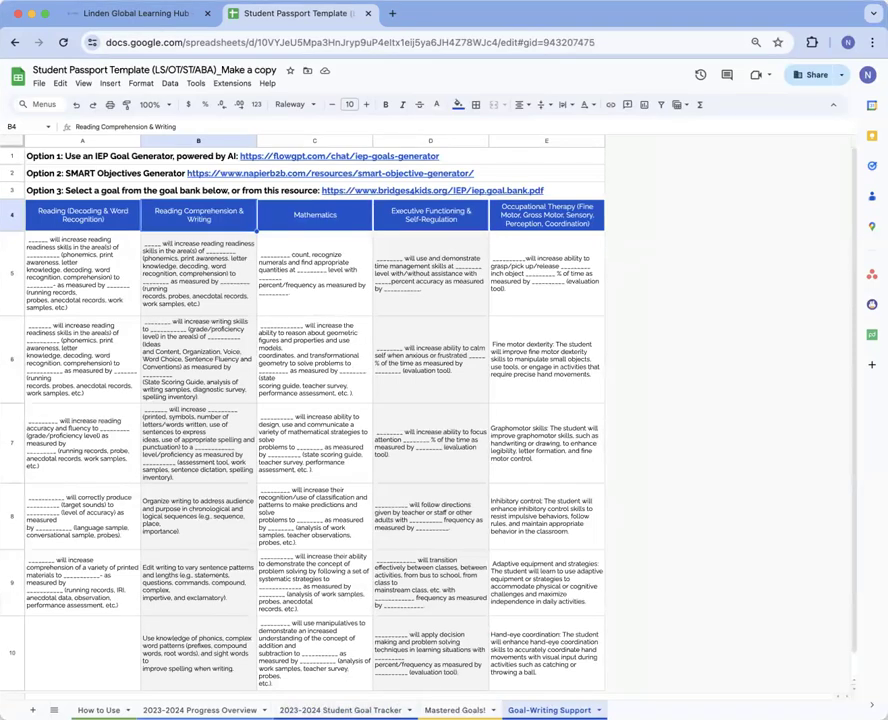
pyautogui.click(285, 709)
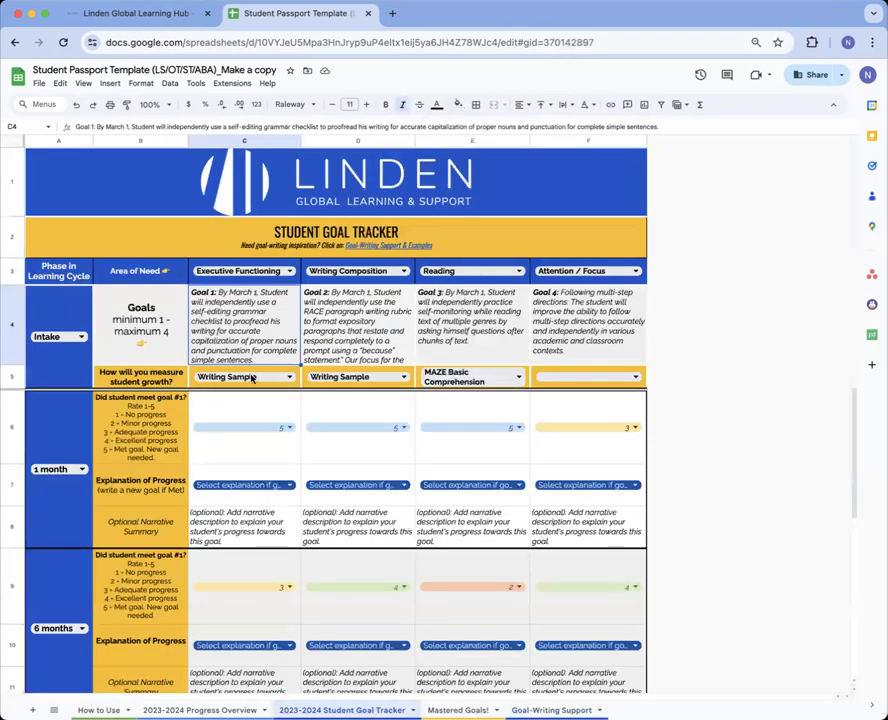
# Read the Goal 1, 2 and 4 texts and glance at Goal 1's area and measure options
pyautogui.click(341, 351)
pyautogui.click(263, 335)
pyautogui.click(290, 377)
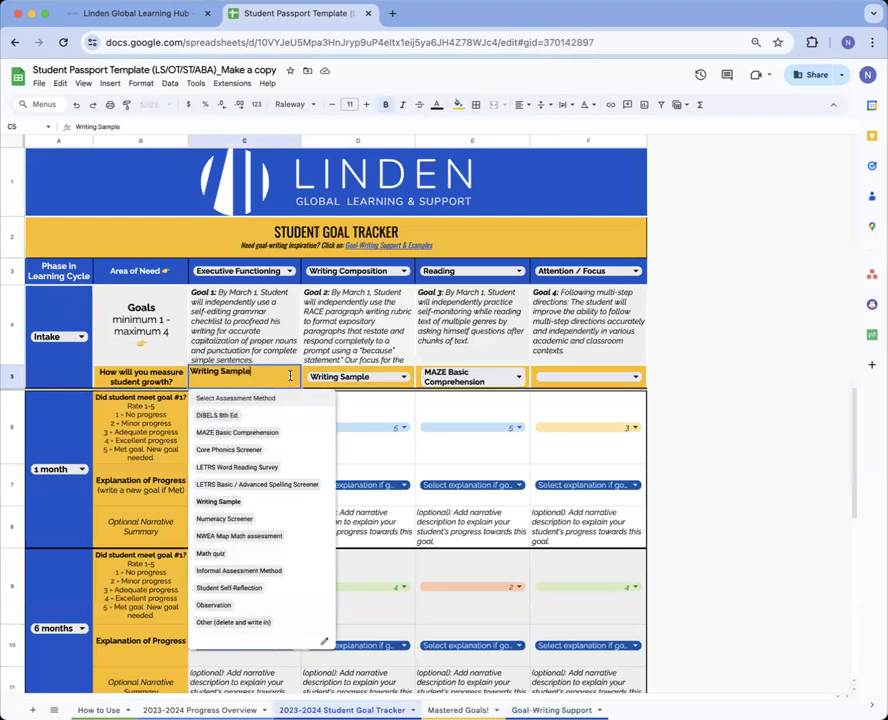
pyautogui.click(282, 333)
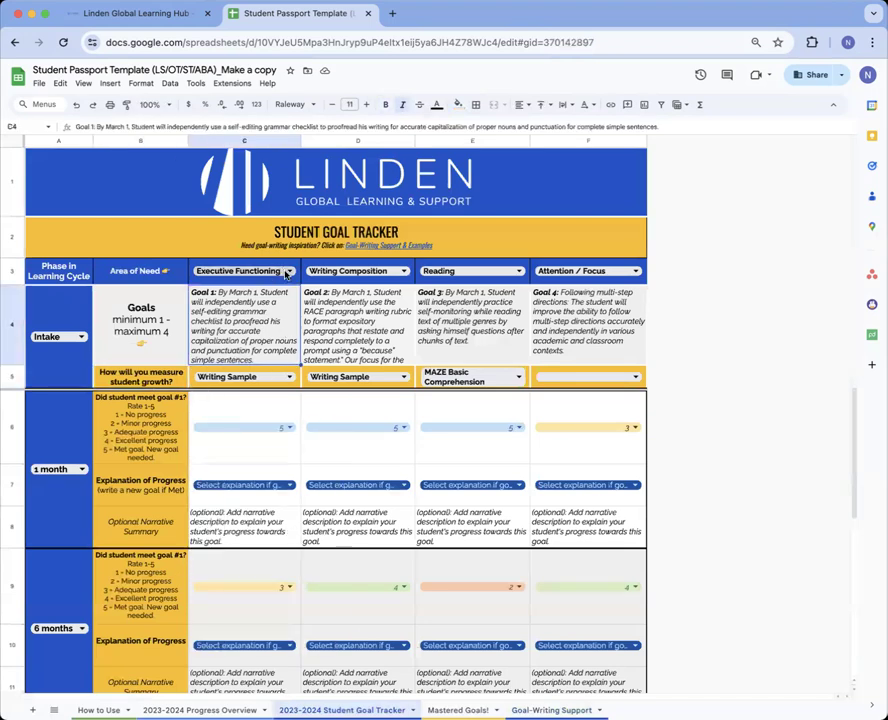
pyautogui.click(287, 271)
pyautogui.click(327, 313)
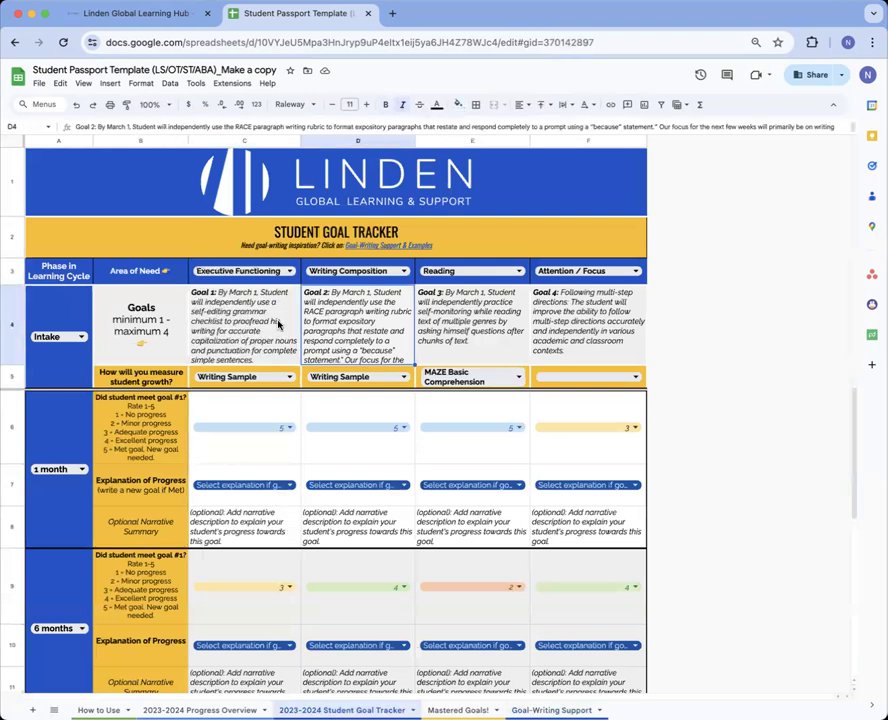
pyautogui.doubleClick(586, 322)
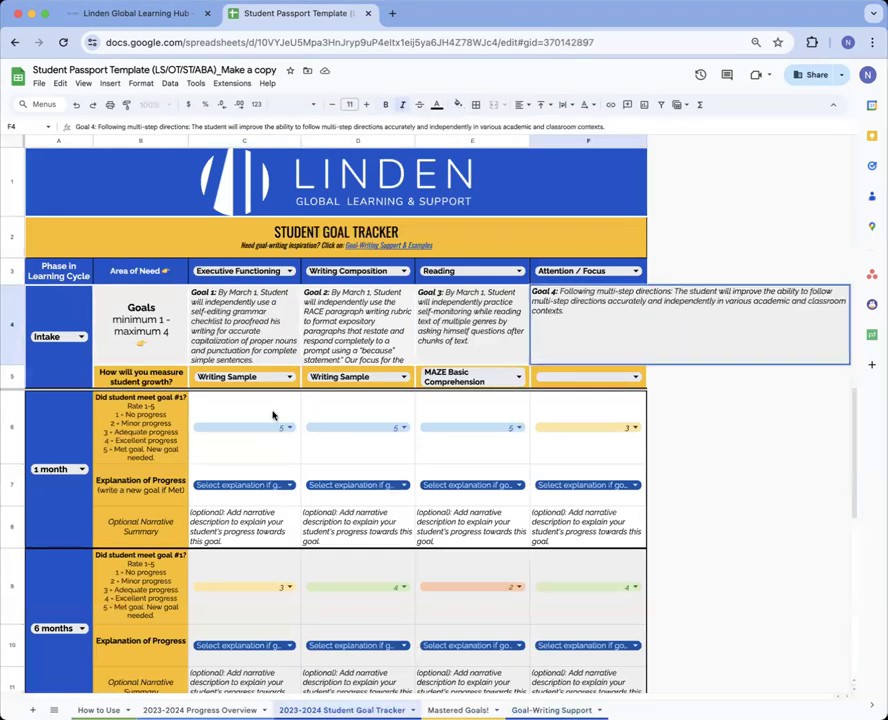
pyautogui.click(138, 383)
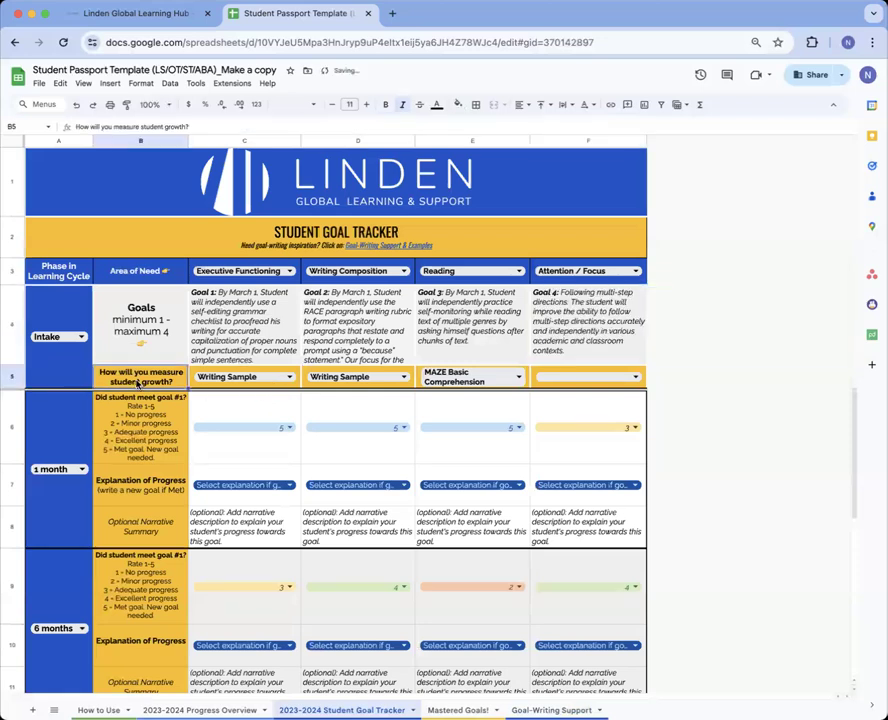
# Change Goal 1's measure in C5 to Observation and review its validation rules
pyautogui.doubleClick(258, 378)
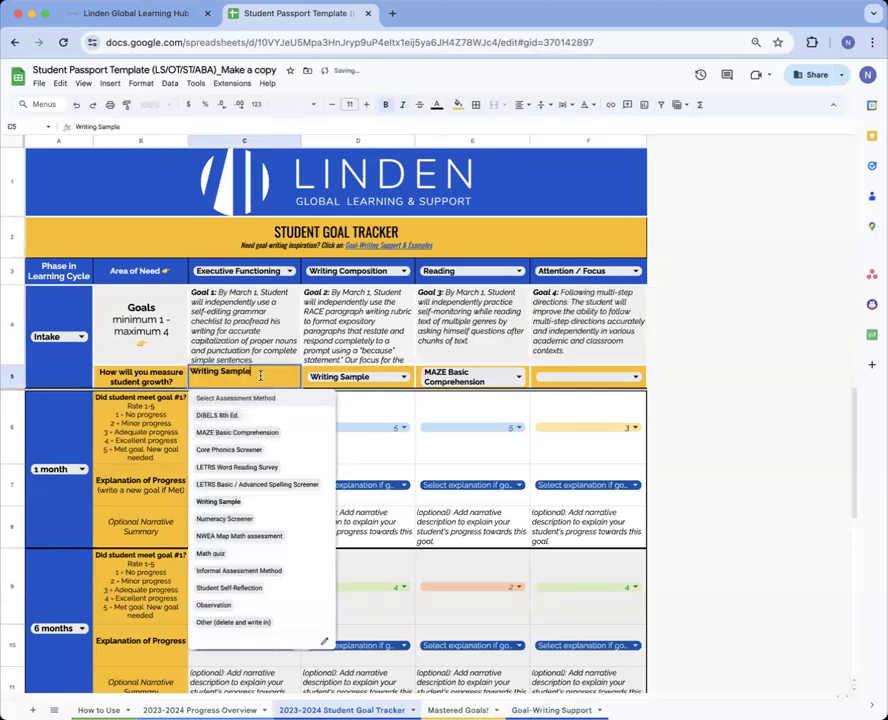
pyautogui.click(262, 587)
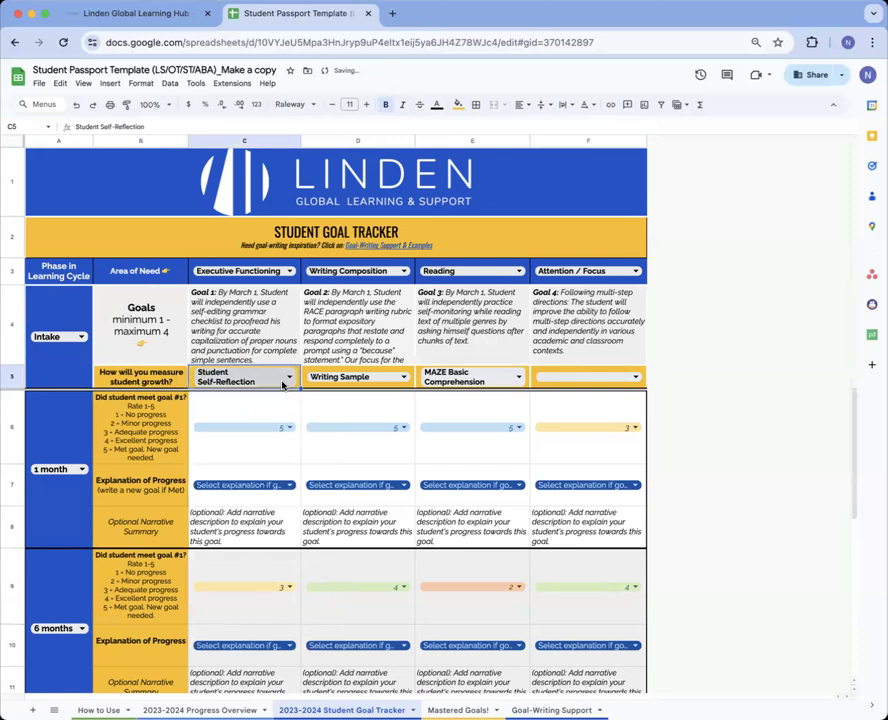
pyautogui.doubleClick(245, 377)
pyautogui.click(279, 606)
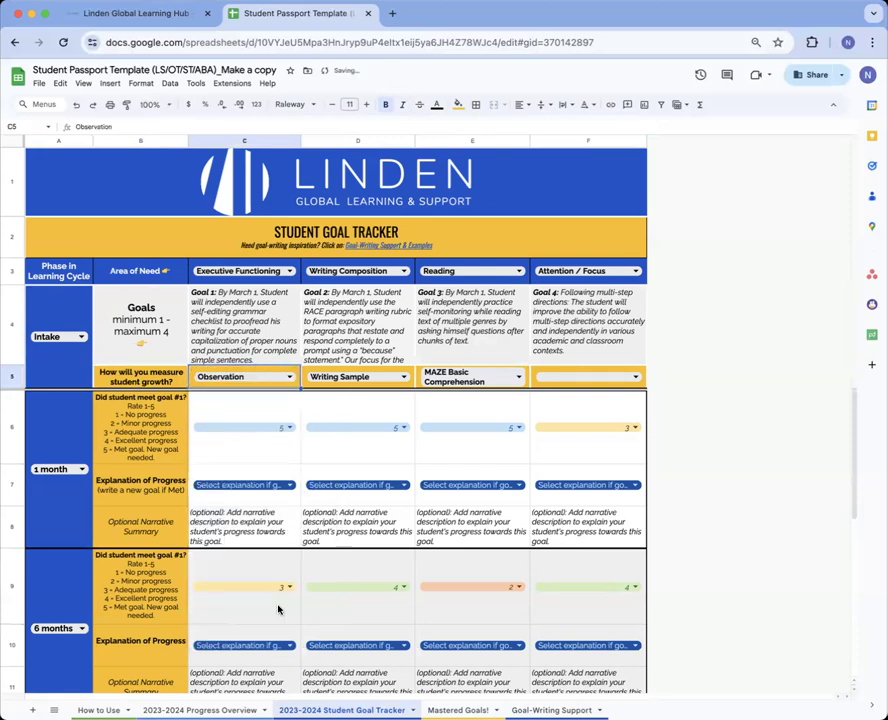
pyautogui.doubleClick(292, 379)
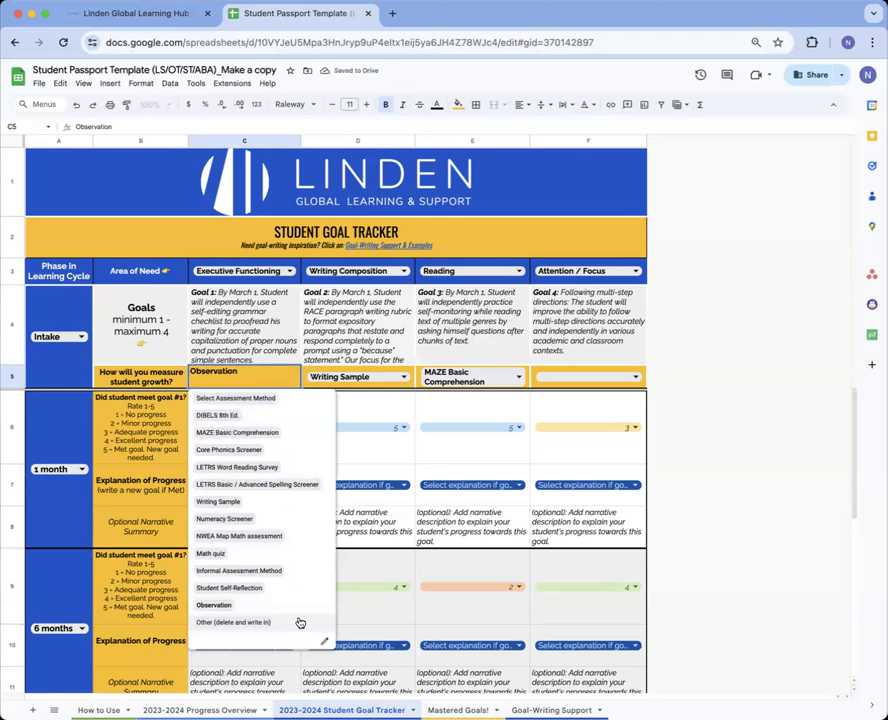
pyautogui.click(324, 643)
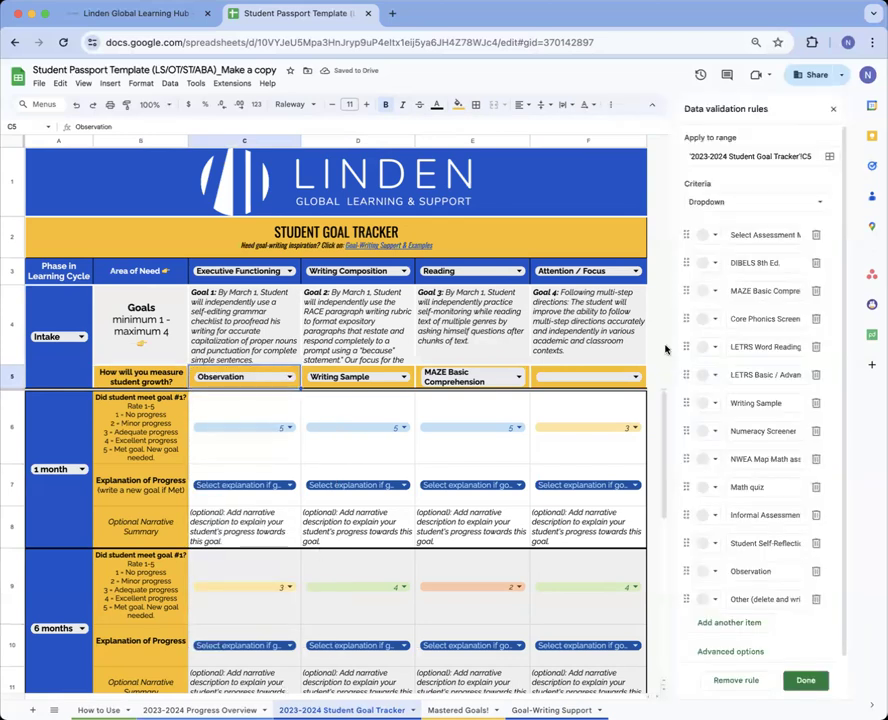
pyautogui.click(716, 622)
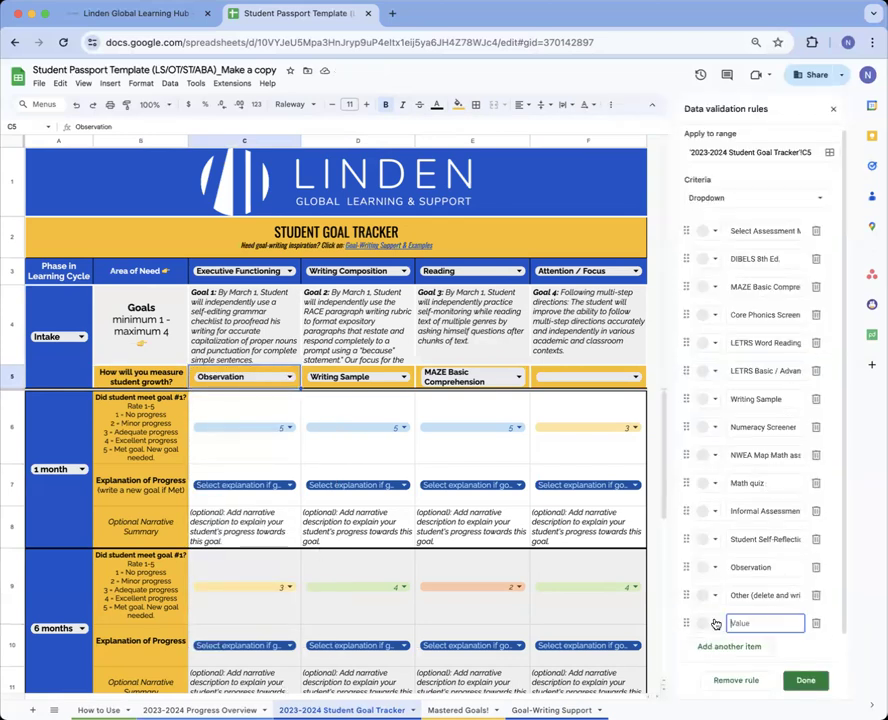
pyautogui.click(833, 109)
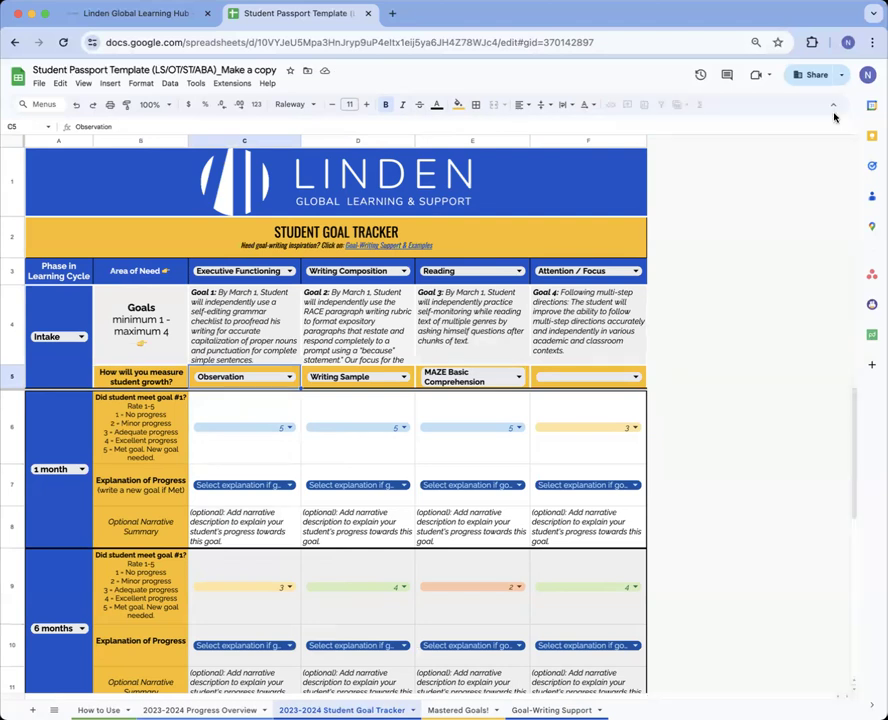
# Change the first check-in phase in A6 from 1 month to 9 months
pyautogui.scroll(-1, 290, 365)
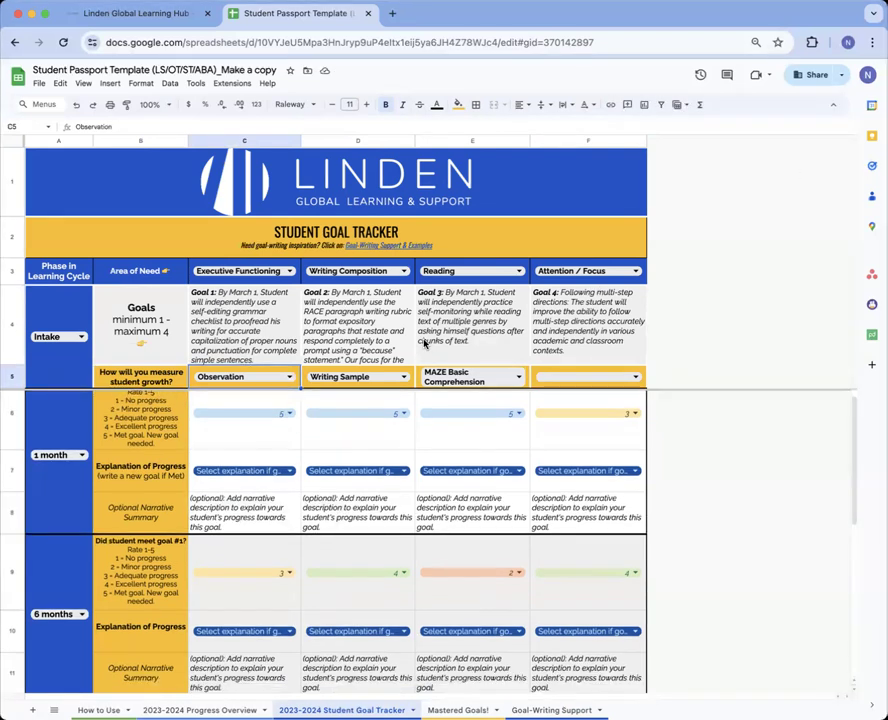
pyautogui.doubleClick(84, 459)
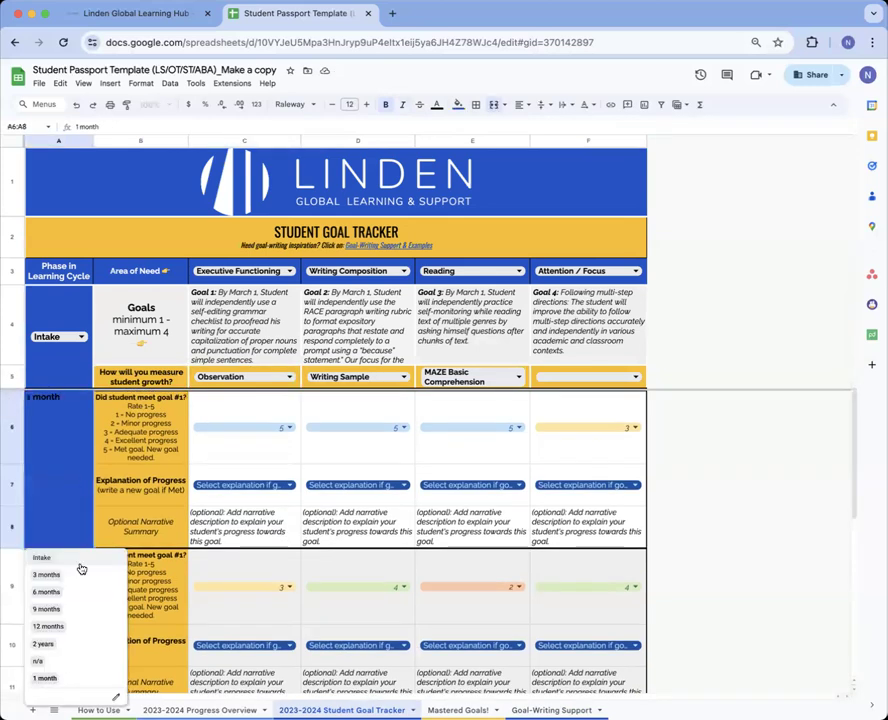
pyautogui.click(62, 609)
pyautogui.click(140, 405)
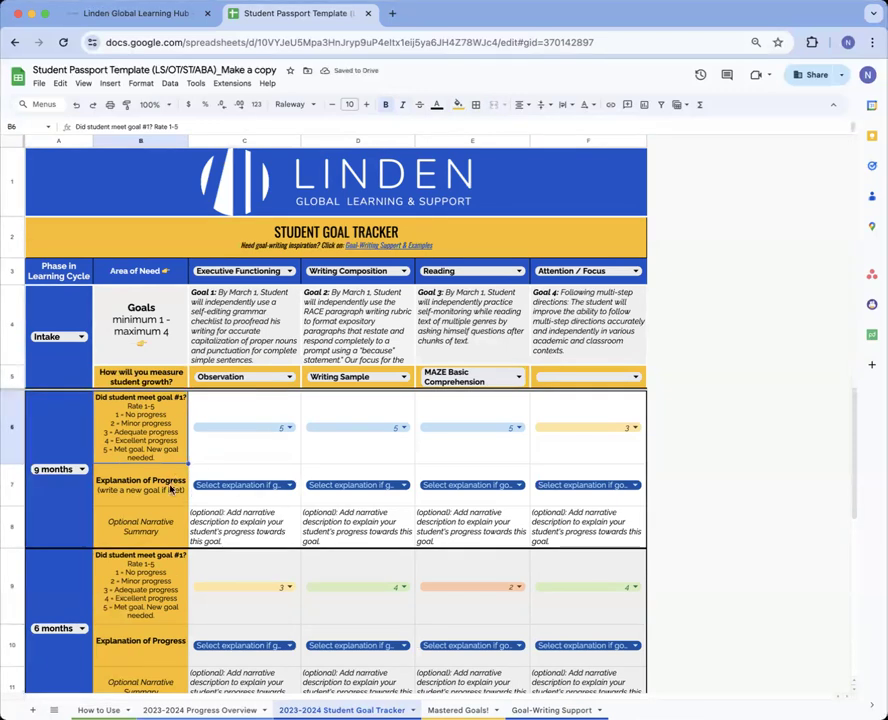
# Try Writing Sample and NWEA Map Math as Goal 1's measure, then reselect Observation
pyautogui.click(291, 375)
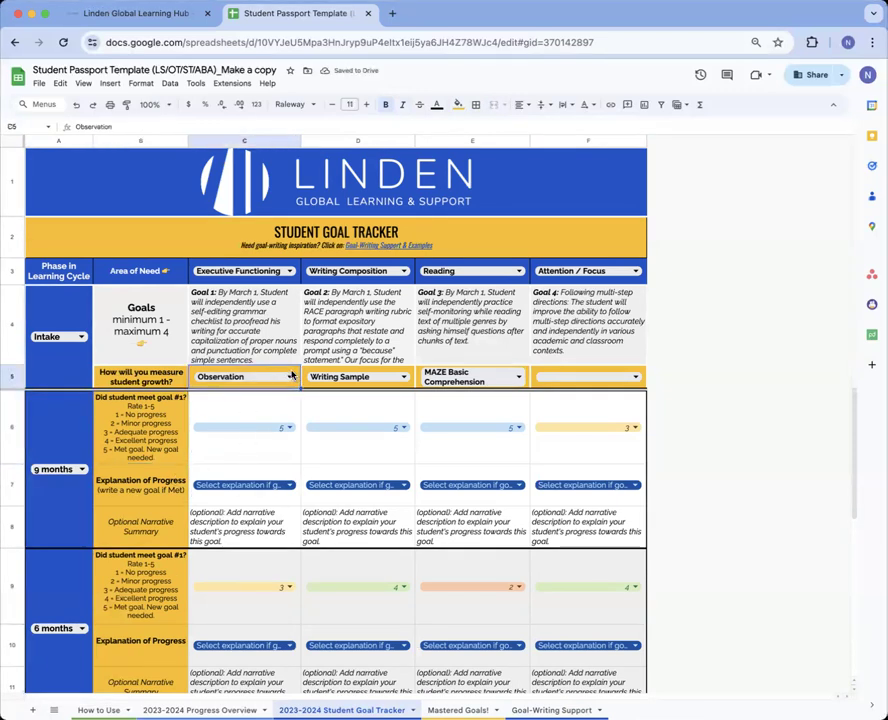
pyautogui.click(291, 374)
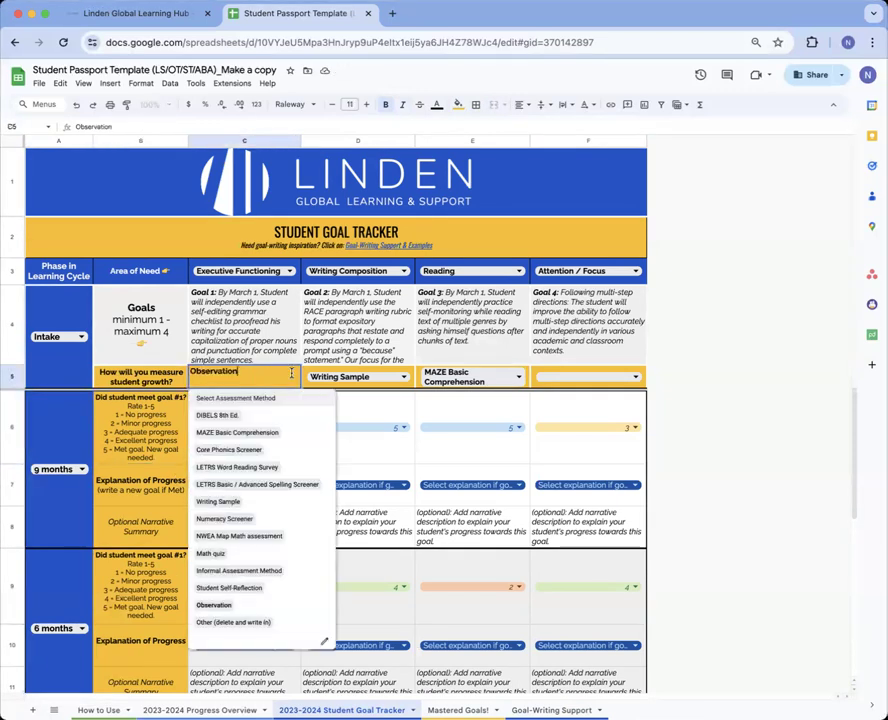
pyautogui.click(254, 502)
pyautogui.click(258, 384)
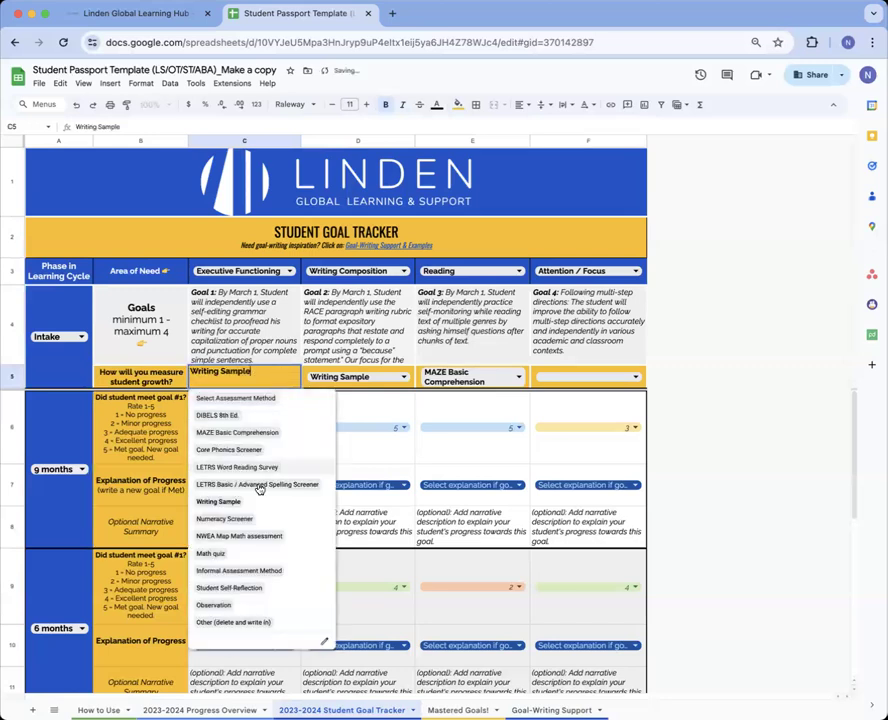
pyautogui.click(254, 533)
pyautogui.click(258, 378)
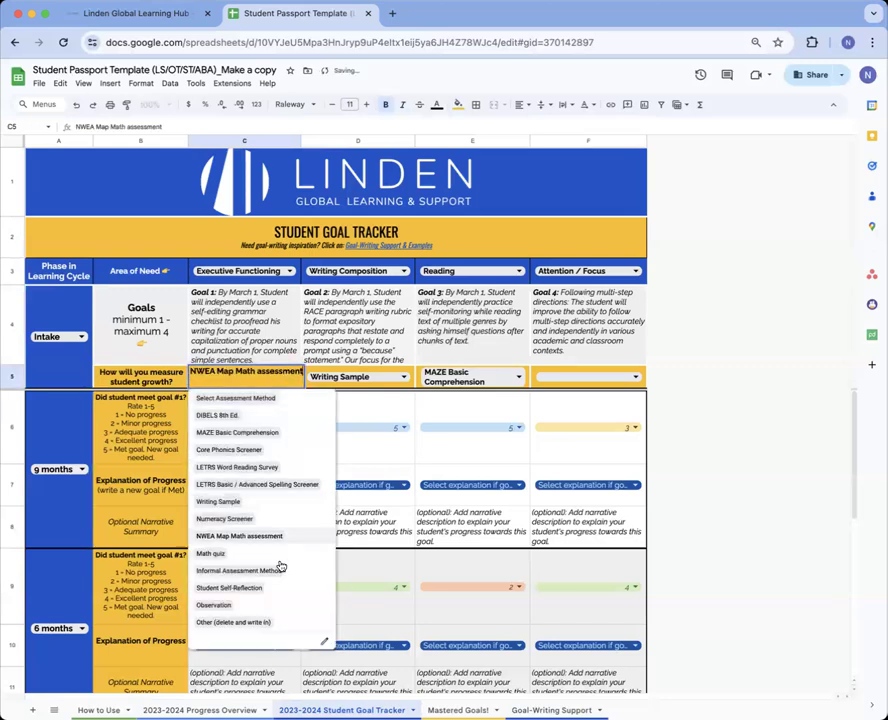
pyautogui.click(285, 604)
pyautogui.click(276, 460)
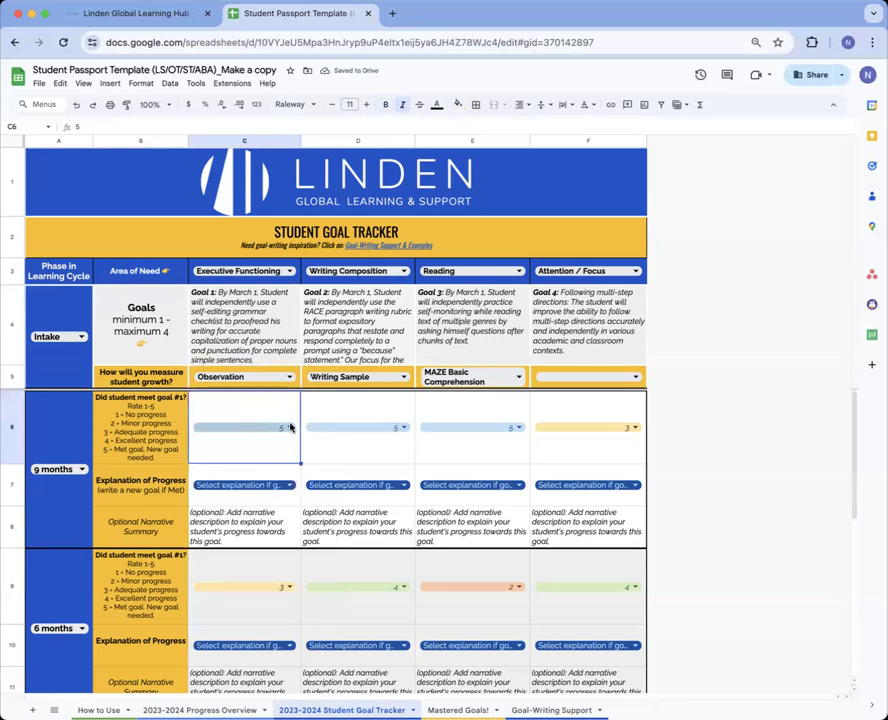
# Change Goal 1's 9-month rating in C6 from 5 to 1
pyautogui.click(290, 428)
pyautogui.click(324, 453)
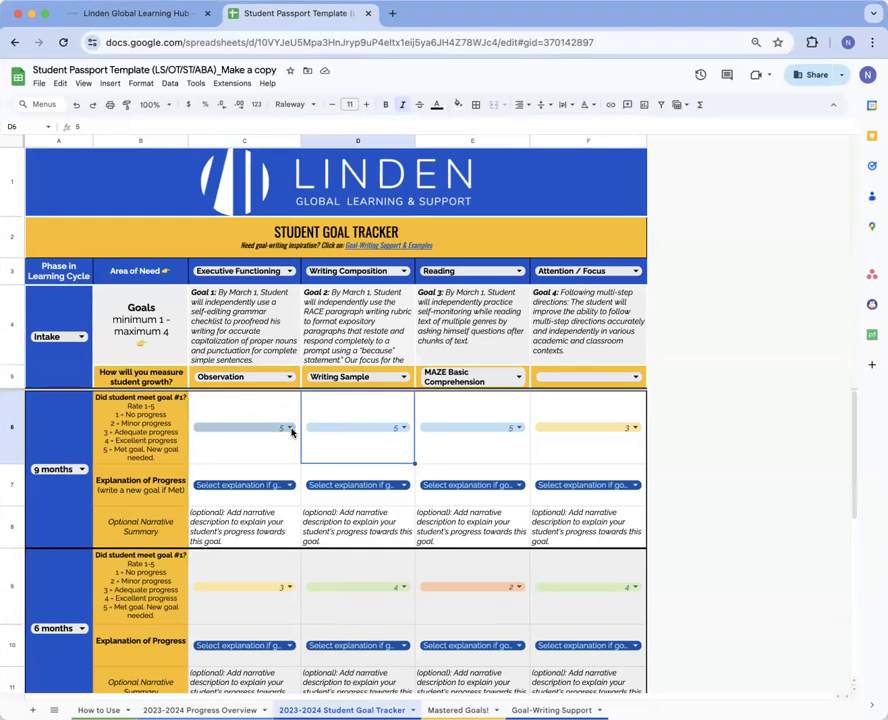
pyautogui.doubleClick(240, 446)
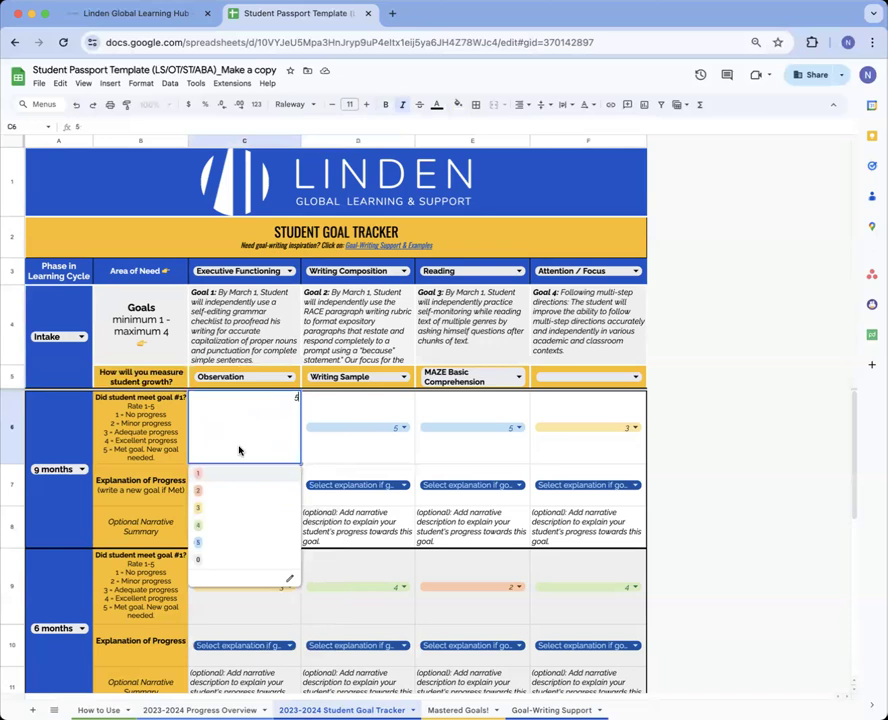
pyautogui.click(238, 474)
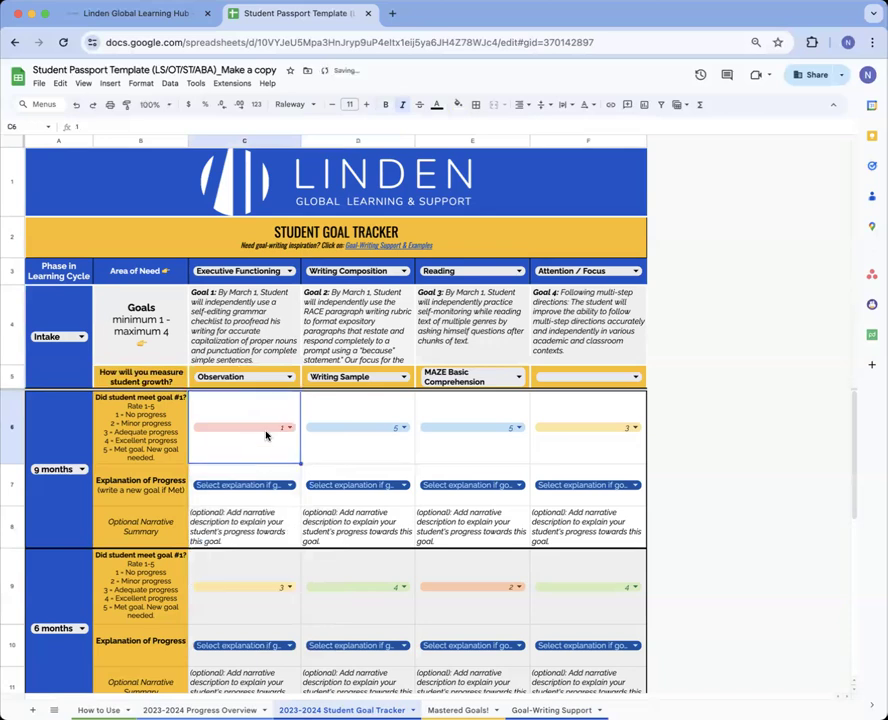
pyautogui.click(287, 486)
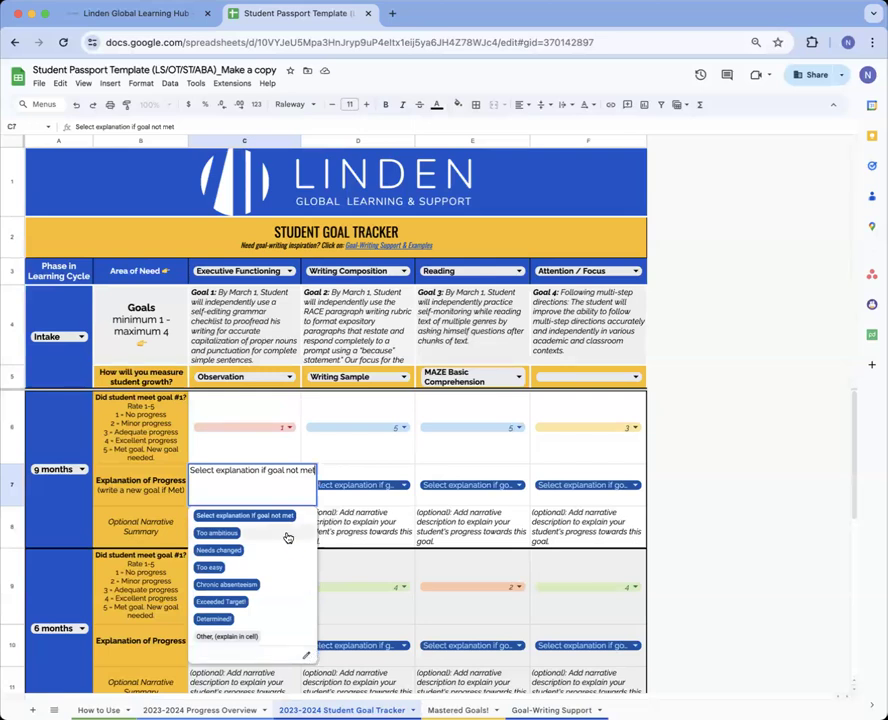
# Try Too ambitious and Too easy, then settle on Chronic absenteeism as Goal 1's explanation
pyautogui.click(217, 533)
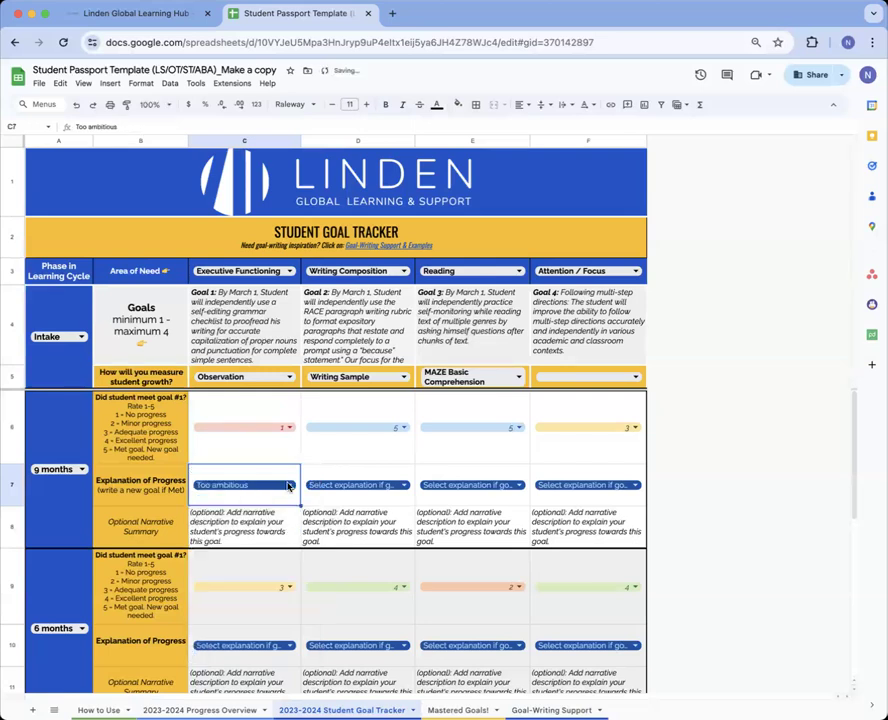
pyautogui.click(288, 486)
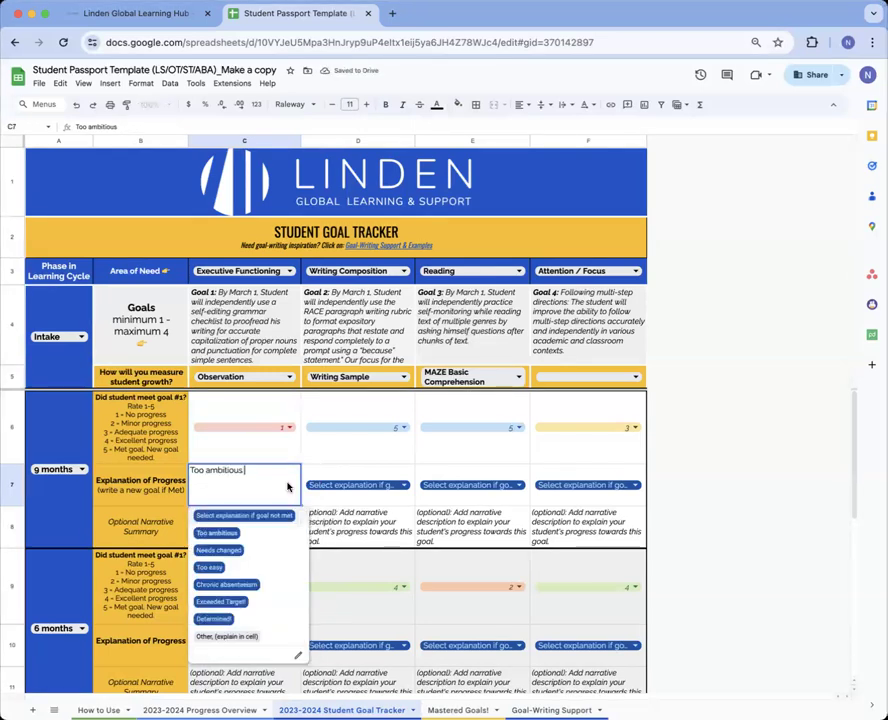
pyautogui.click(269, 567)
pyautogui.click(286, 487)
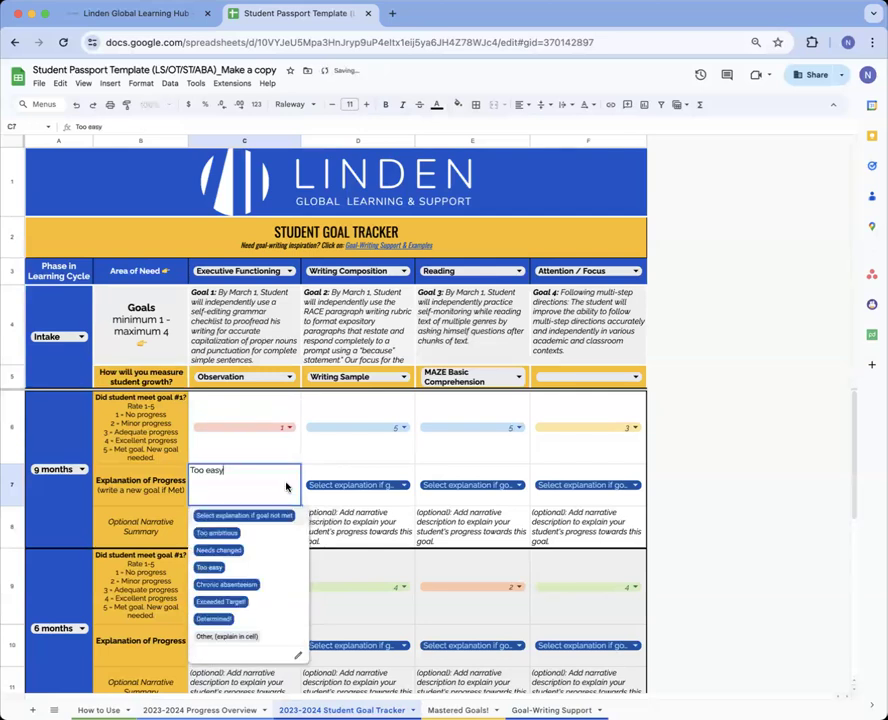
pyautogui.click(284, 585)
# Open Goal 1's optional narrative summary cell and leave it unchanged
pyautogui.click(284, 522)
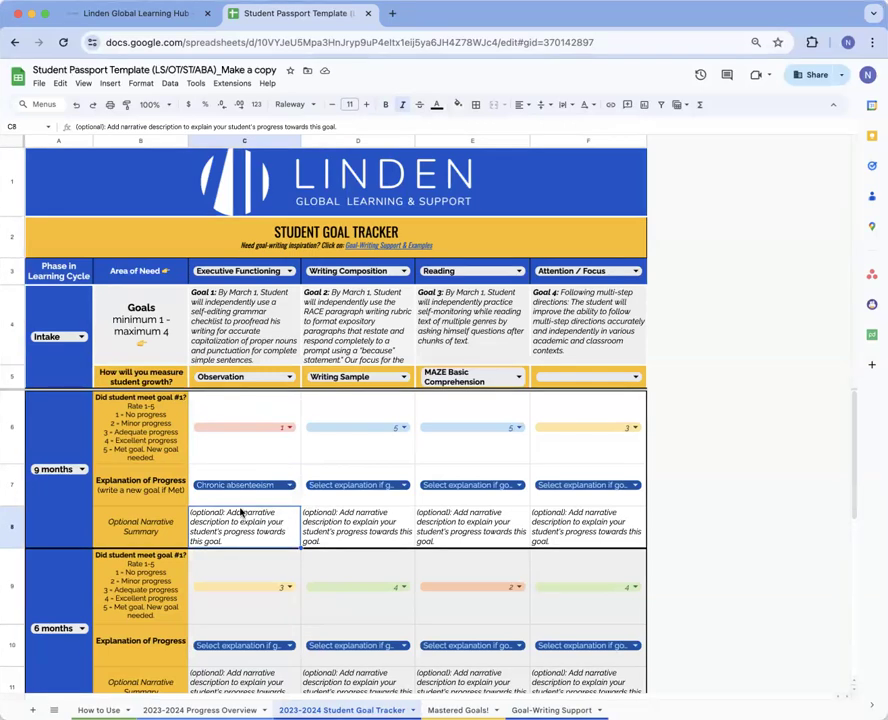
pyautogui.doubleClick(254, 537)
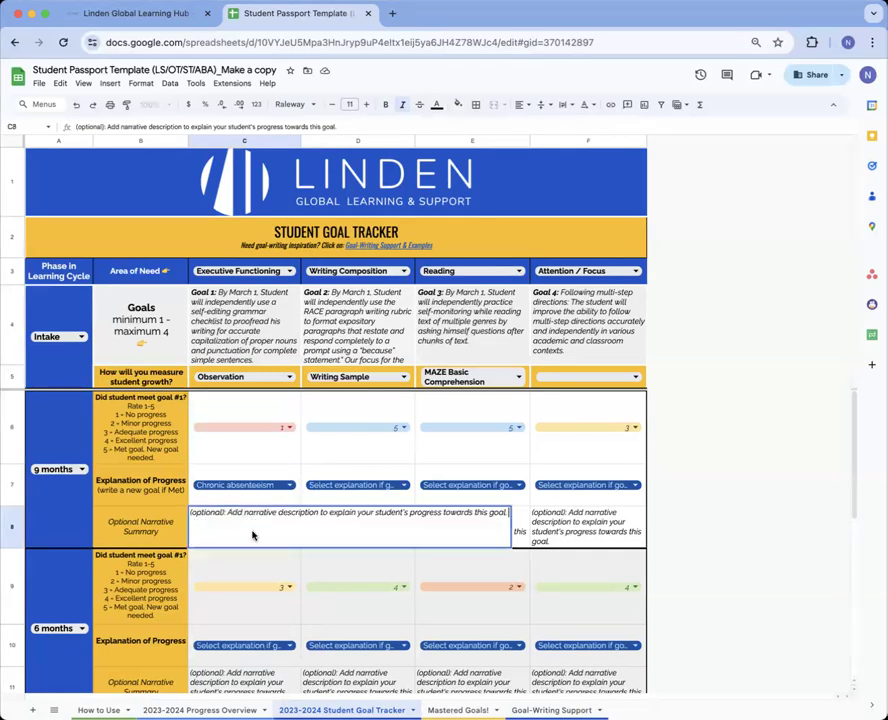
pyautogui.click(292, 450)
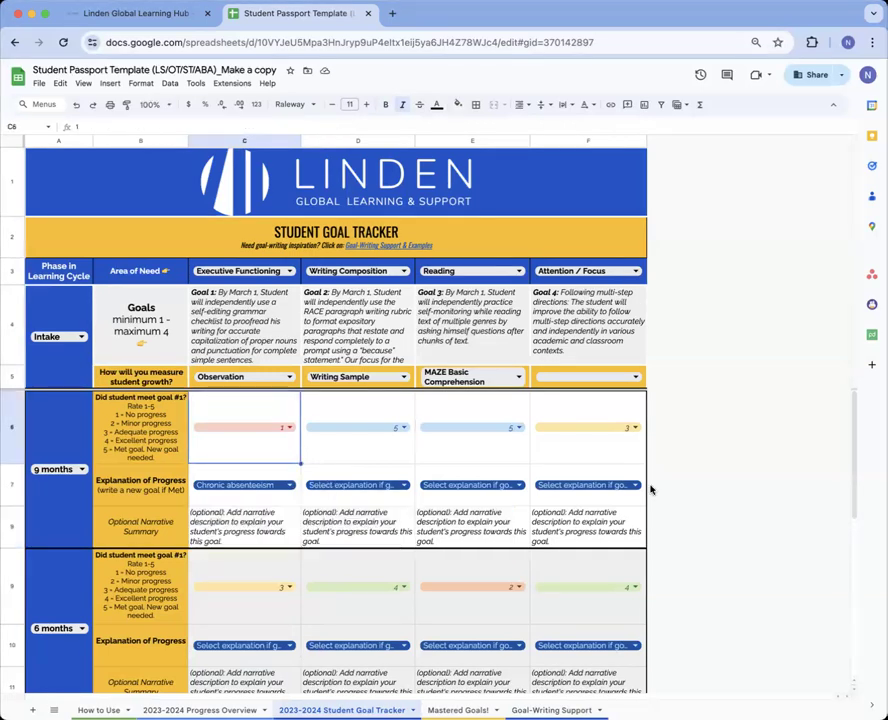
pyautogui.click(278, 521)
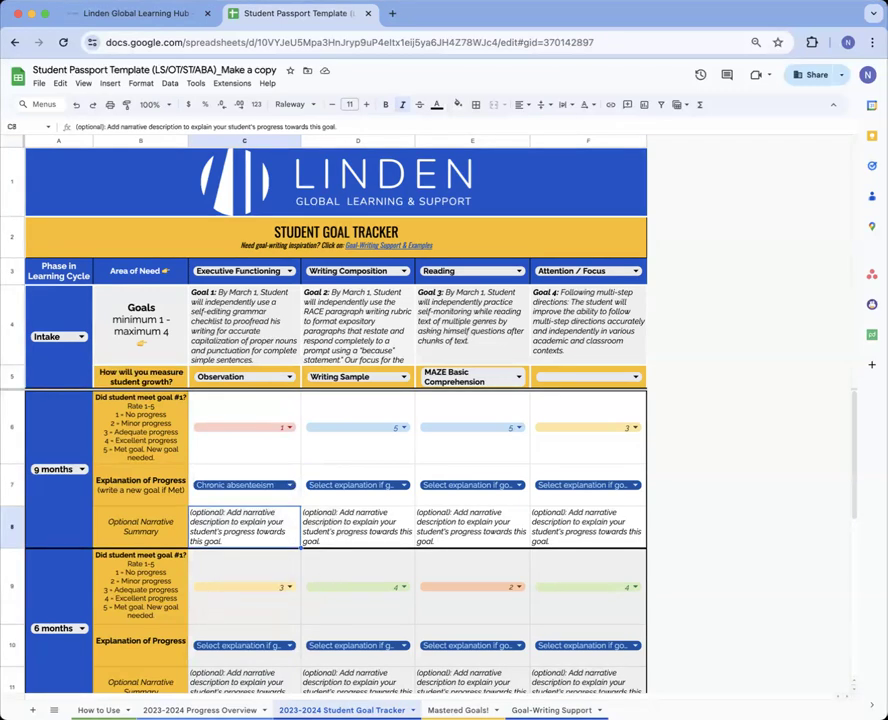
# Open the 2023-2024 Progress Overview sheet with its roster, phase averages and progress chart
pyautogui.click(200, 710)
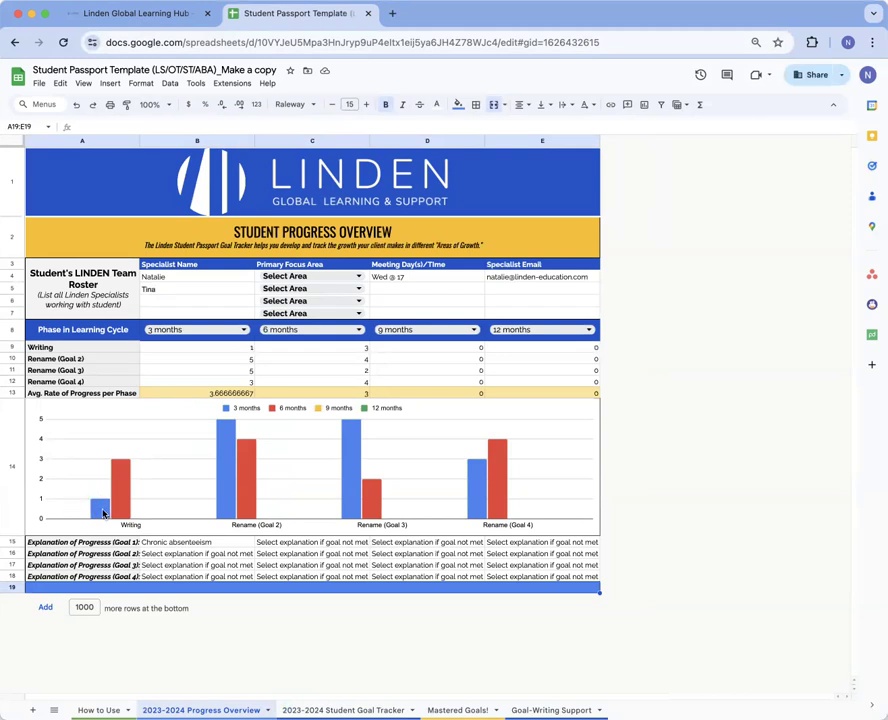
# Fill cell B15 (Chronic absenteeism) yellow, then return to the 2023-2024 Student Goal Tracker sheet
pyautogui.click(170, 546)
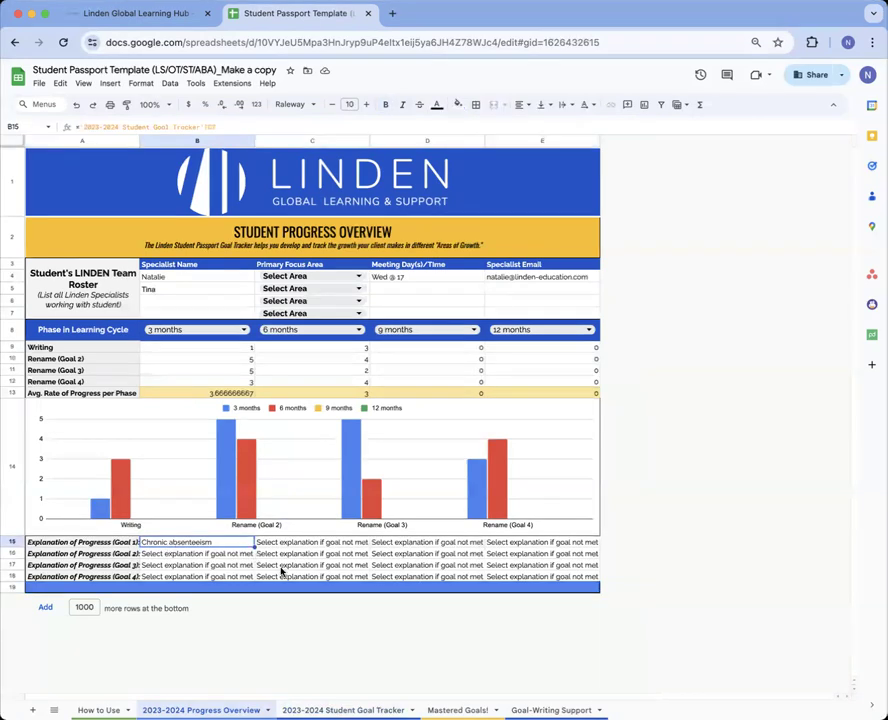
pyautogui.click(458, 104)
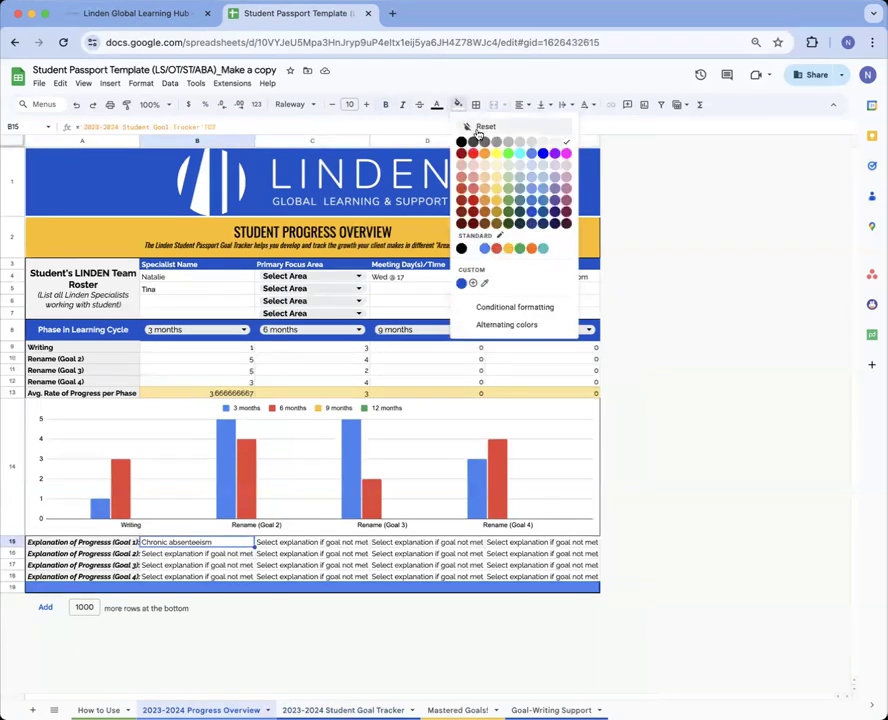
pyautogui.click(496, 153)
pyautogui.click(590, 400)
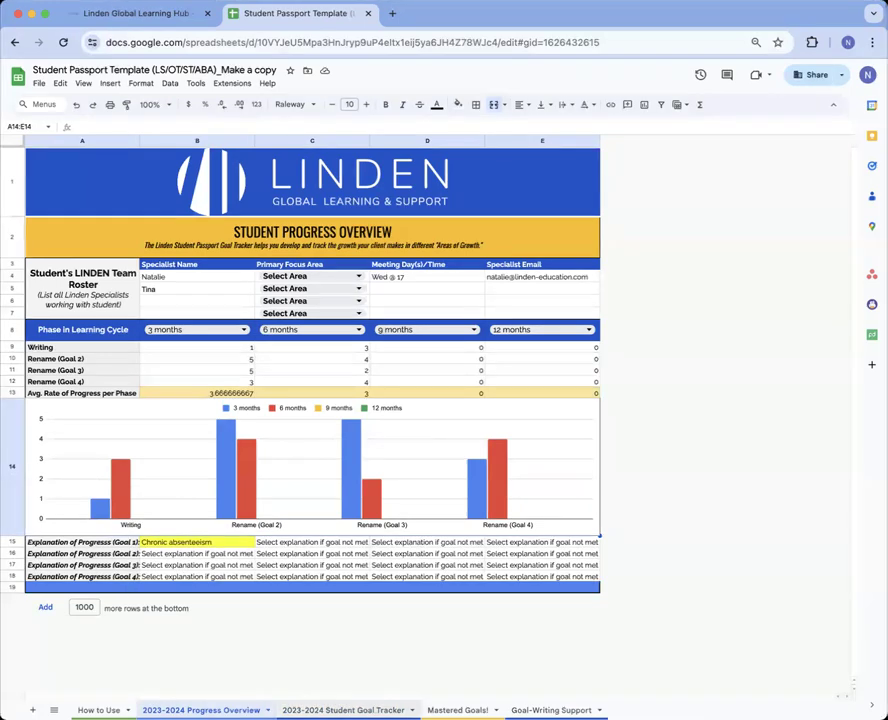
pyautogui.click(343, 710)
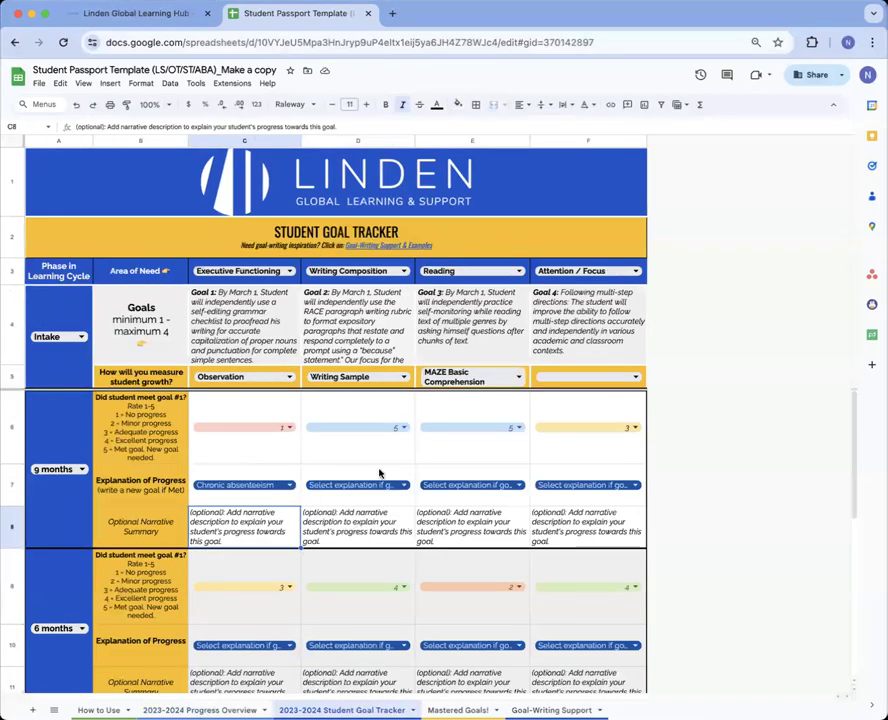
# Rate Goal 2 as 3 and Goal 3 as 2 at 9 months
pyautogui.click(395, 428)
pyautogui.click(384, 507)
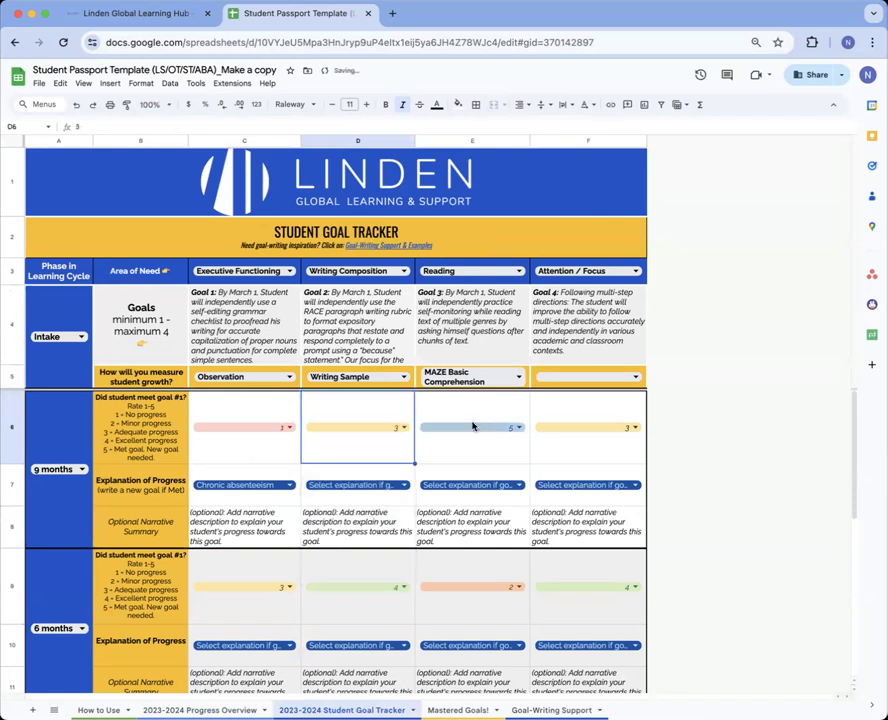
pyautogui.click(473, 424)
pyautogui.click(477, 500)
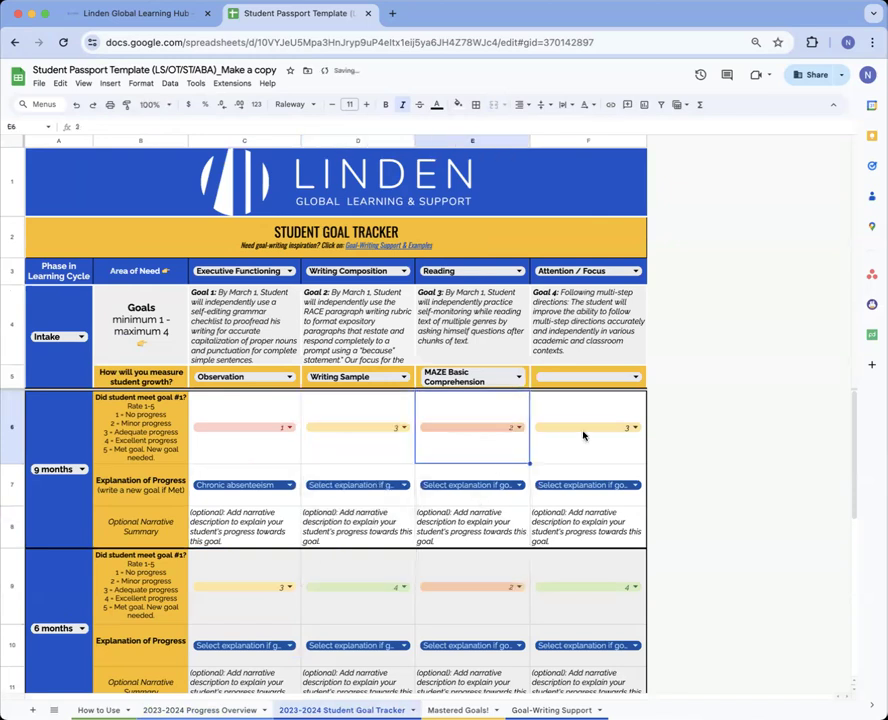
# Set Goal 1's measure to Math quiz
pyautogui.scroll(-3, 776, 456)
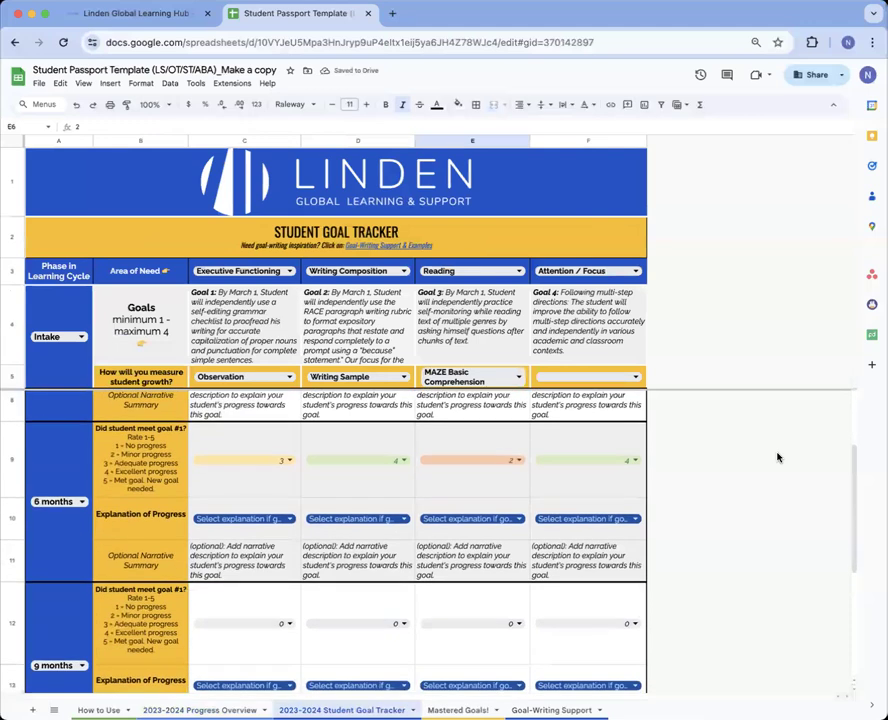
pyautogui.scroll(-1, 600, 400)
pyautogui.click(262, 318)
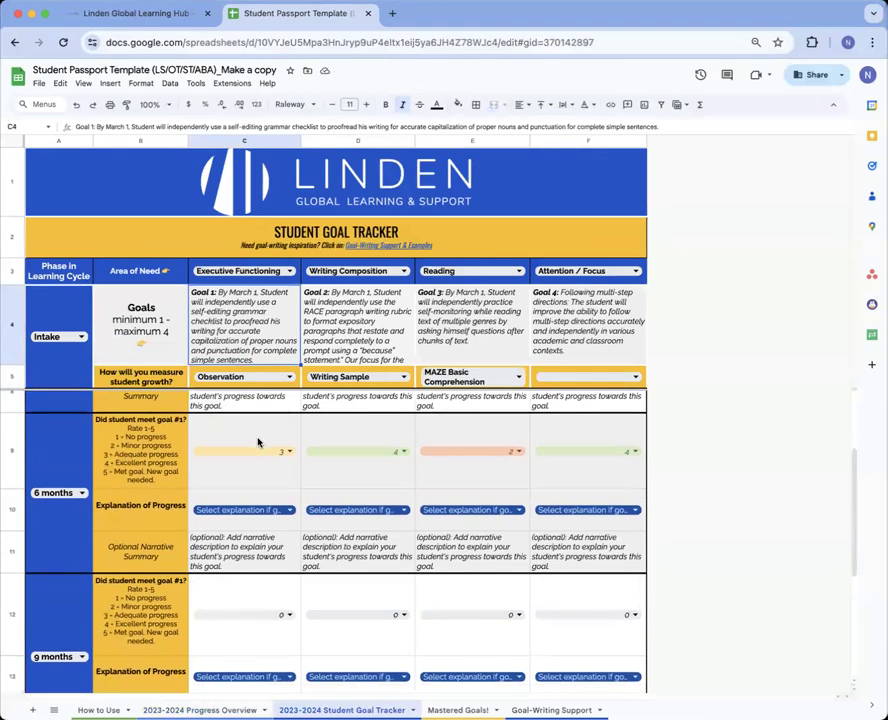
pyautogui.click(215, 377)
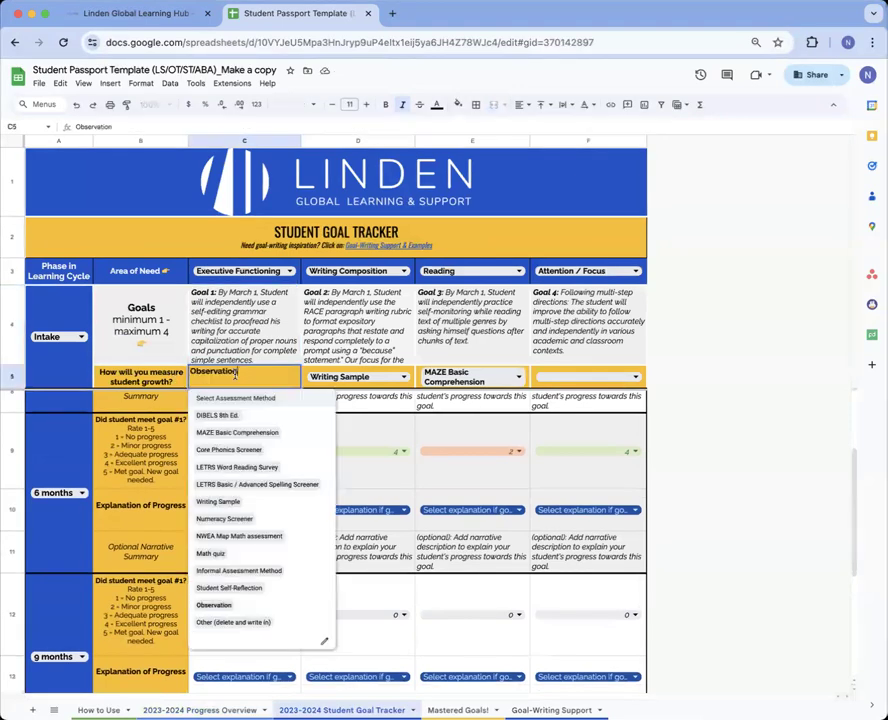
pyautogui.click(254, 561)
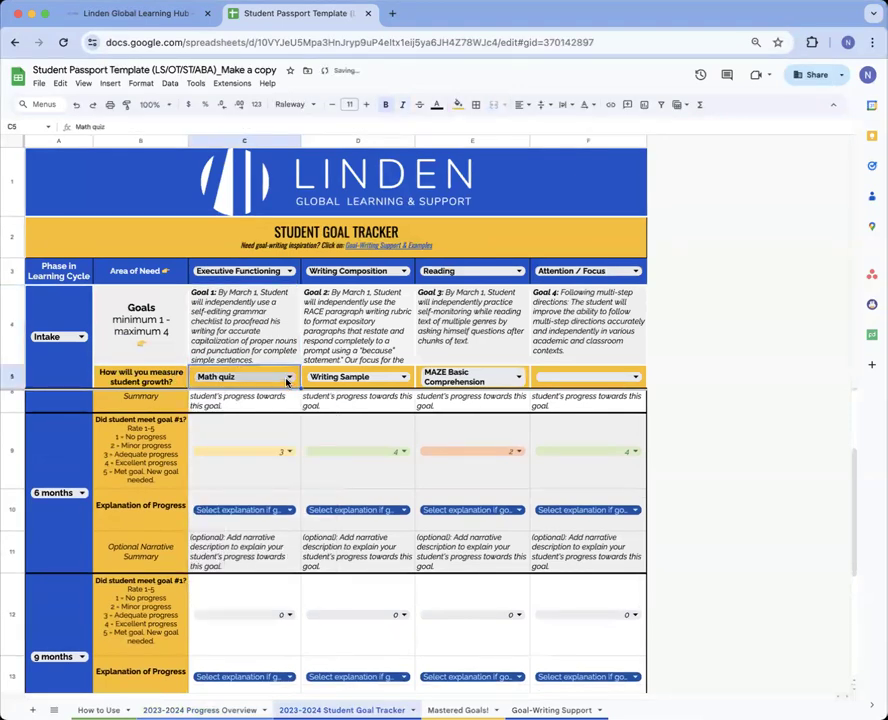
# Rate Goal 1 at 9 months as 5 with the explanation Exceeded Target!
pyautogui.scroll(3, 284, 466)
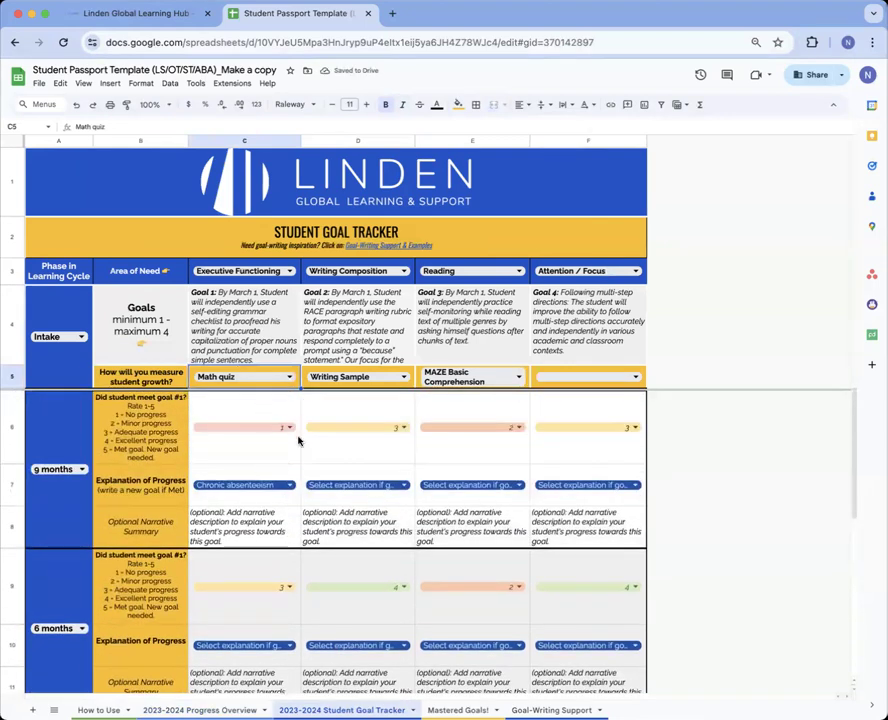
pyautogui.click(291, 428)
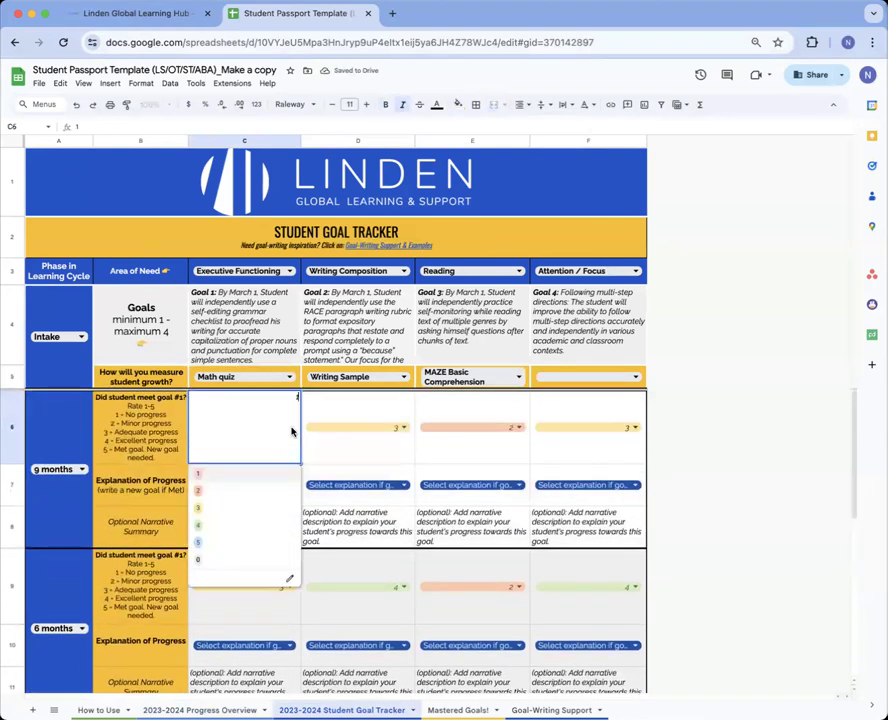
pyautogui.click(278, 548)
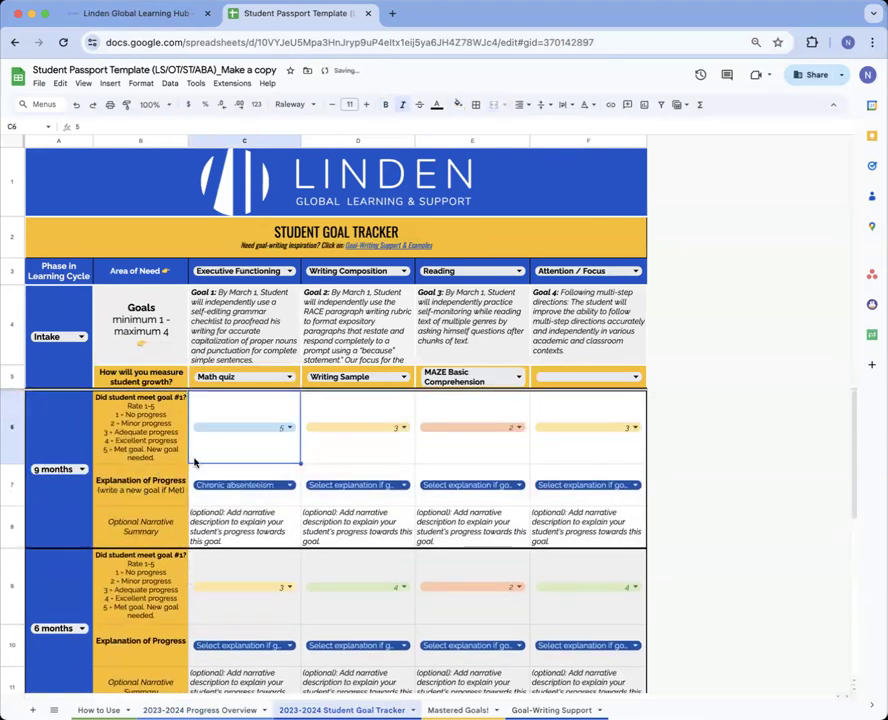
pyautogui.click(248, 484)
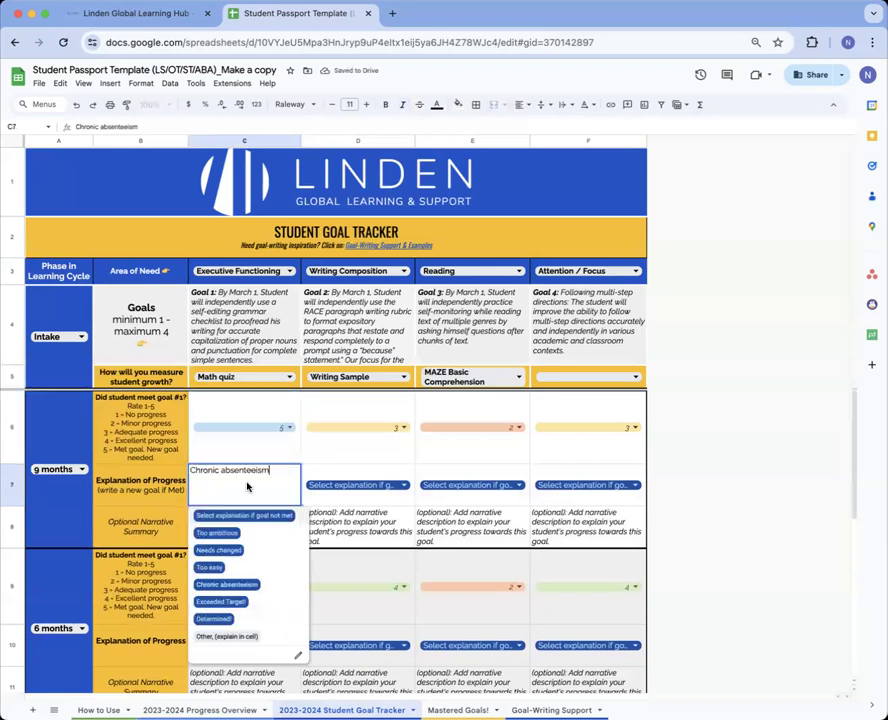
pyautogui.click(258, 602)
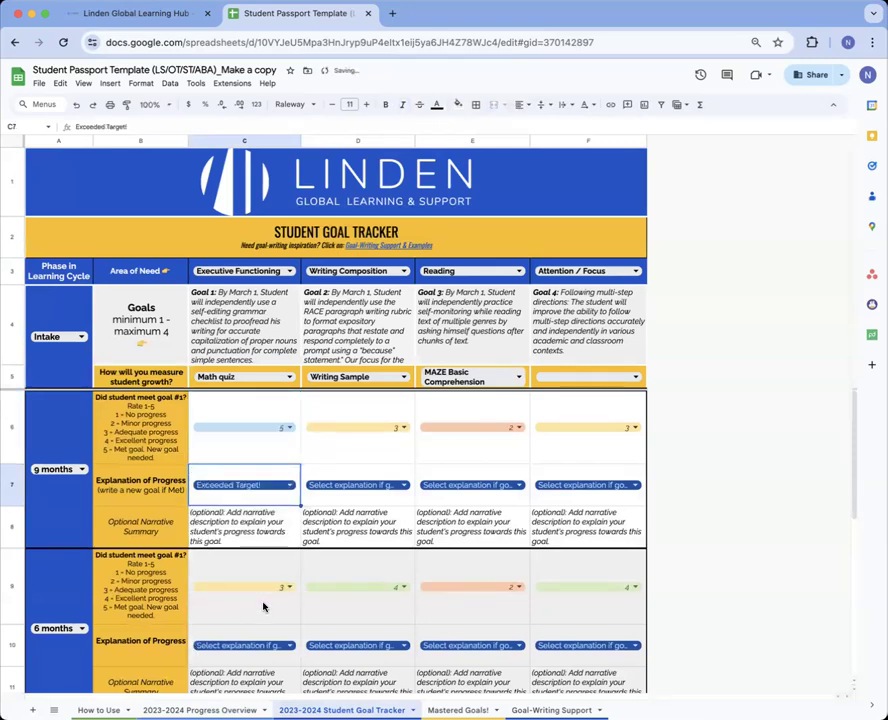
pyautogui.click(242, 530)
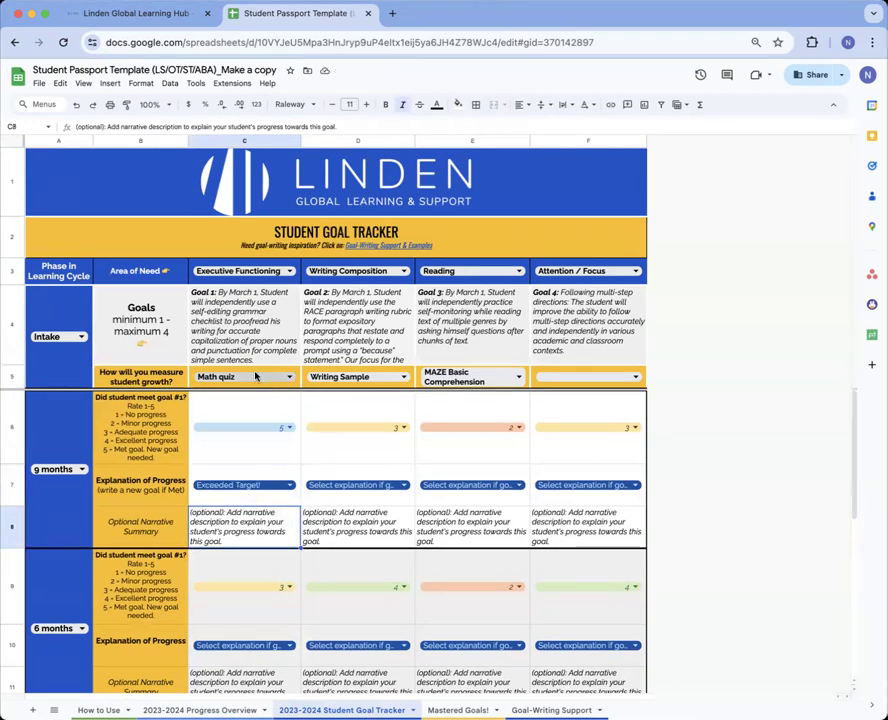
# Copy the whole Goal 1 text from C4 and go to the Mastered Goals! sheet
pyautogui.doubleClick(234, 314)
pyautogui.moveTo(263, 301); pyautogui.dragTo(190, 293)
pyautogui.press('super+c')
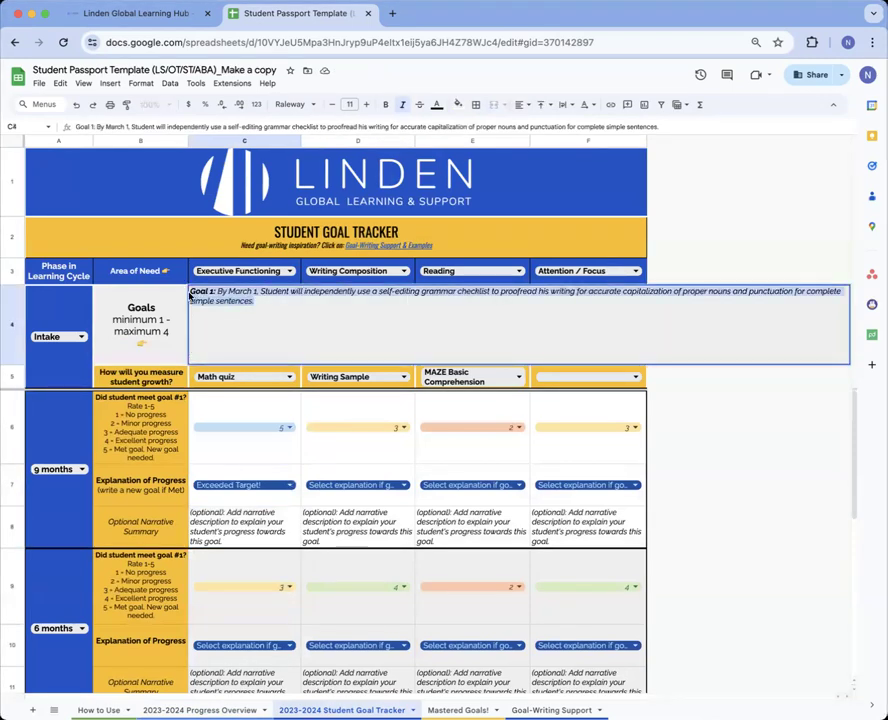
pyautogui.click(591, 269)
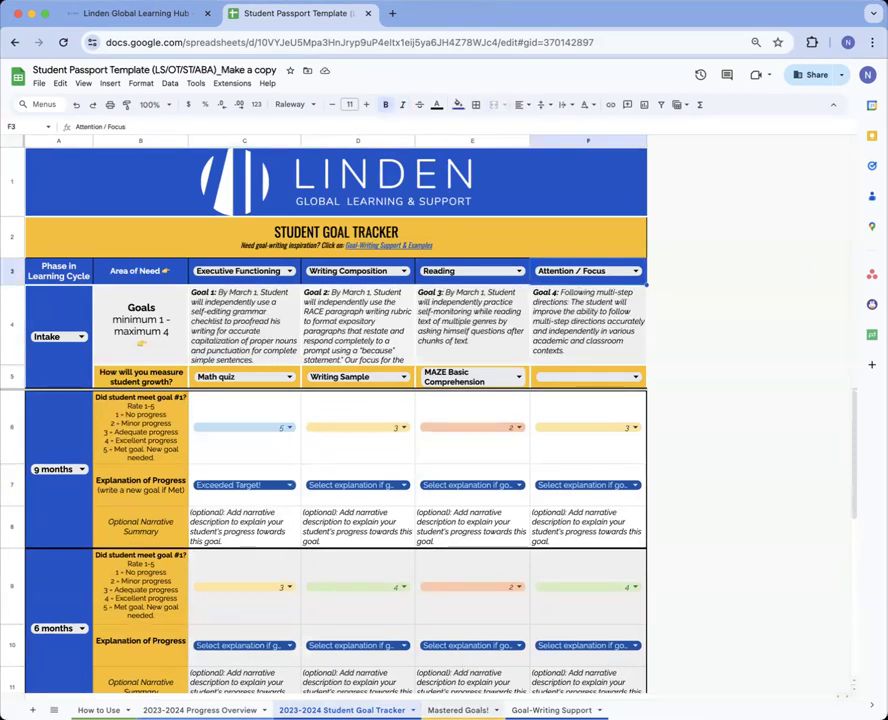
pyautogui.click(458, 710)
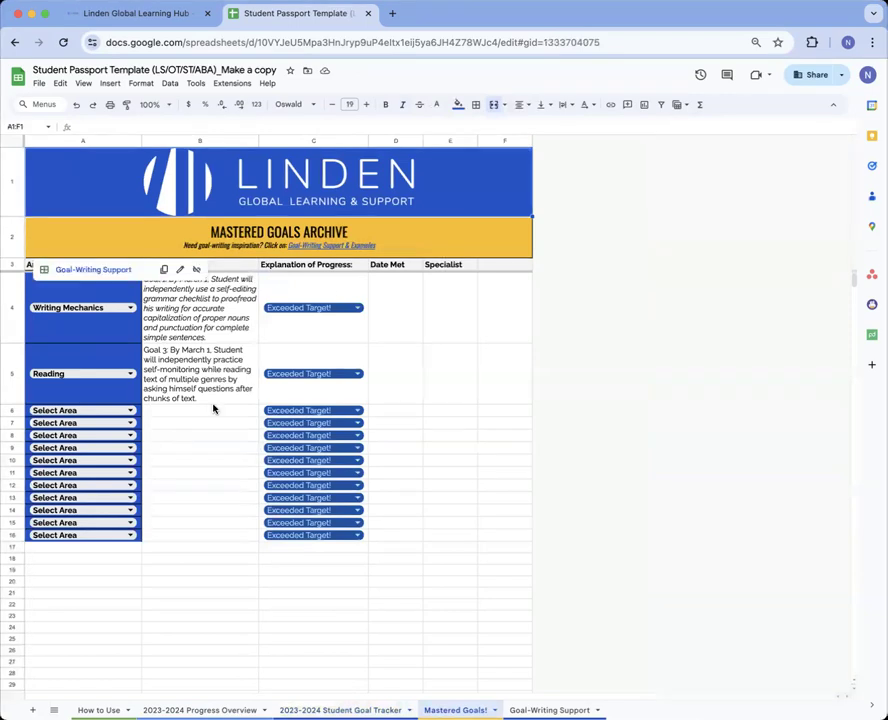
# Paste the Goal 1 text into B6 and set row 6's area to Executive Functioning
pyautogui.click(174, 410)
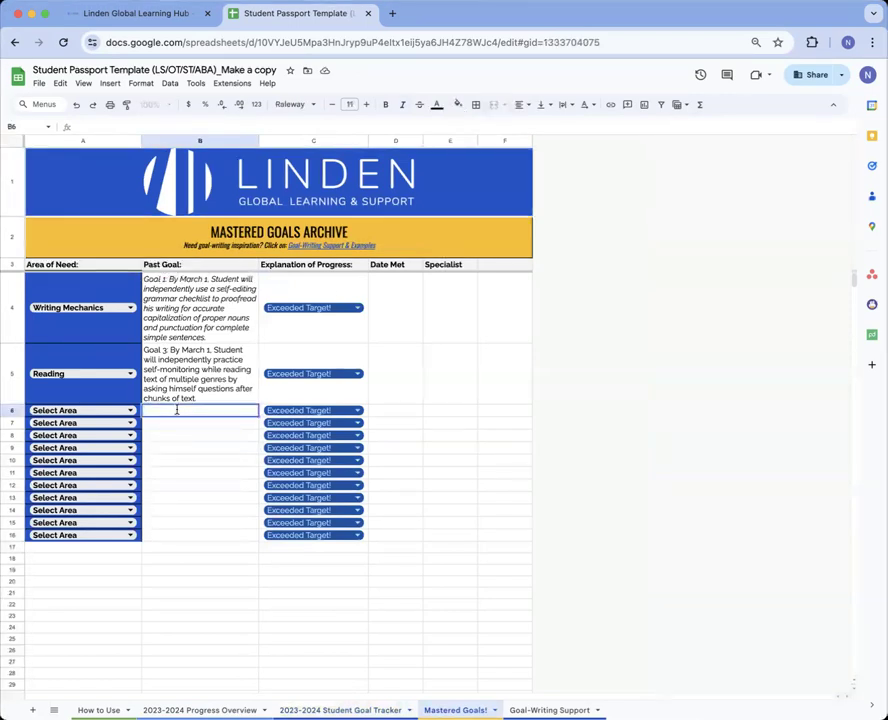
pyautogui.press('super+v')
pyautogui.click(185, 470)
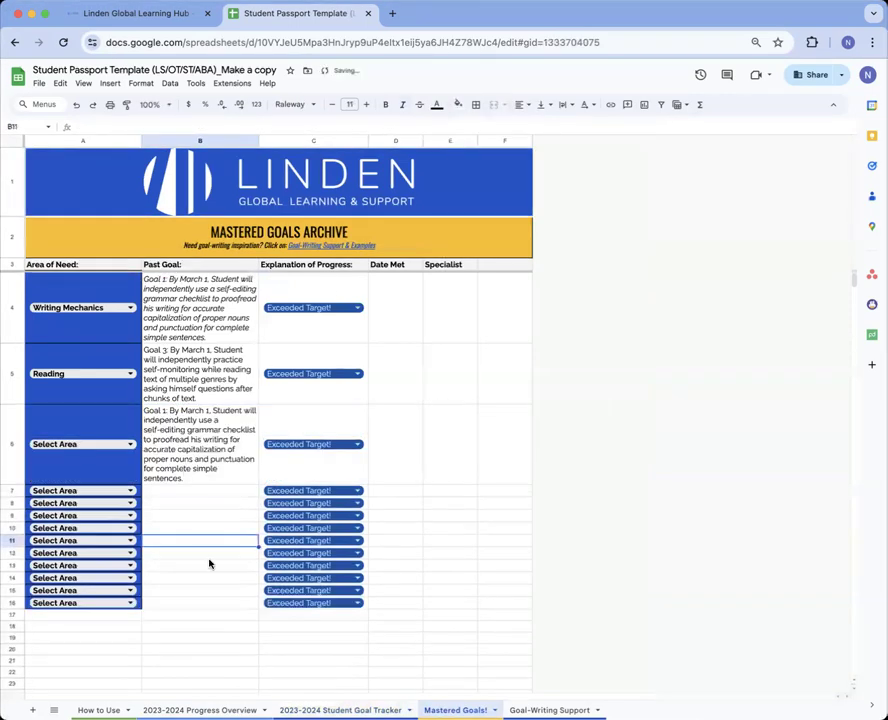
pyautogui.click(124, 443)
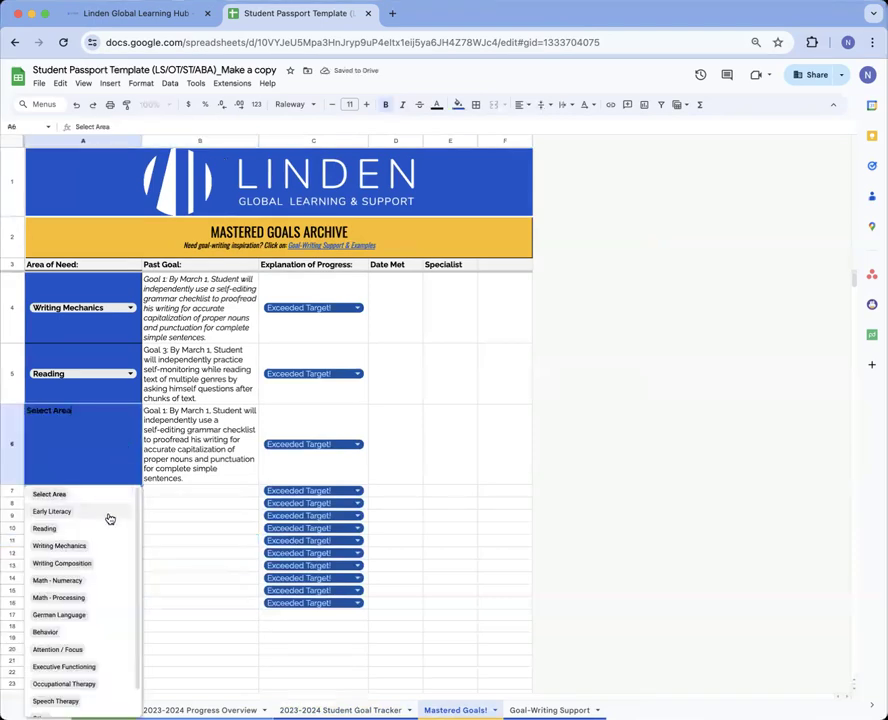
pyautogui.click(101, 666)
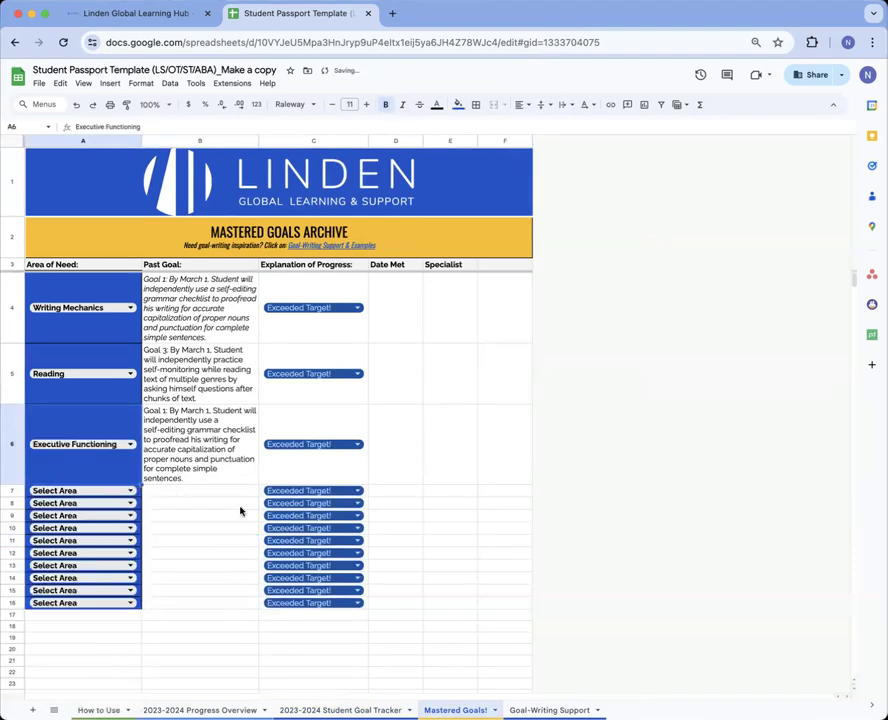
# Enter 11/06/2024 as the date met in D6 and the specialist's initials in E6
pyautogui.click(396, 452)
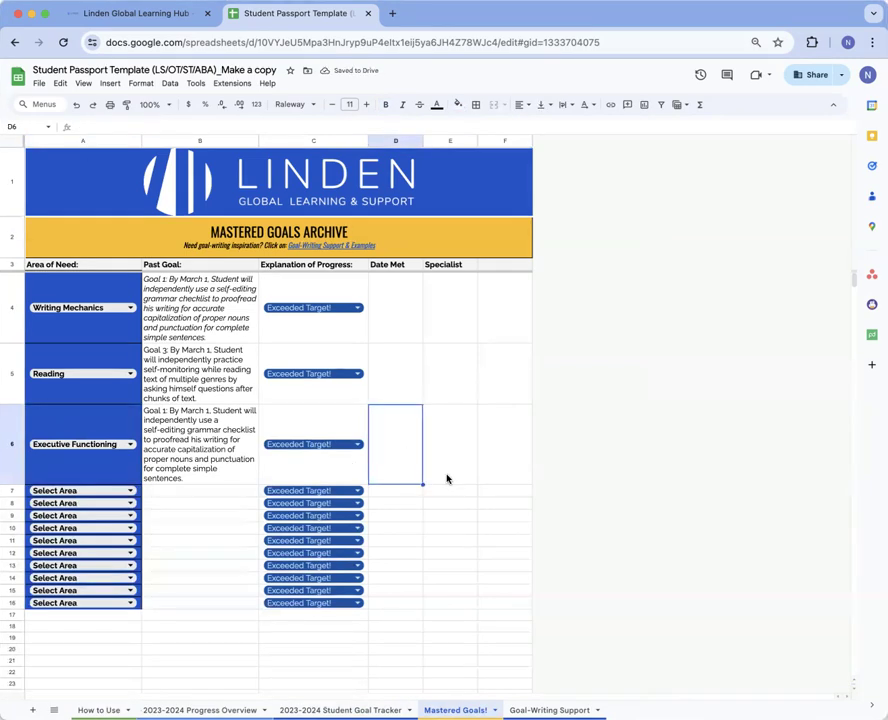
pyautogui.write('11/')
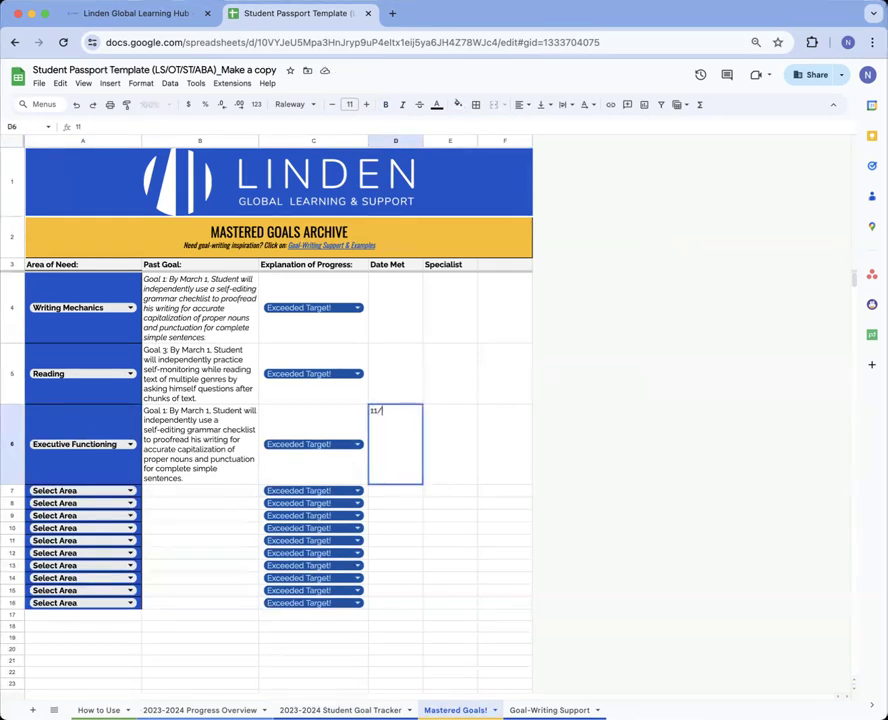
pyautogui.write('06/2024')
pyautogui.click(446, 441)
pyautogui.write('NS')
pyautogui.click(510, 517)
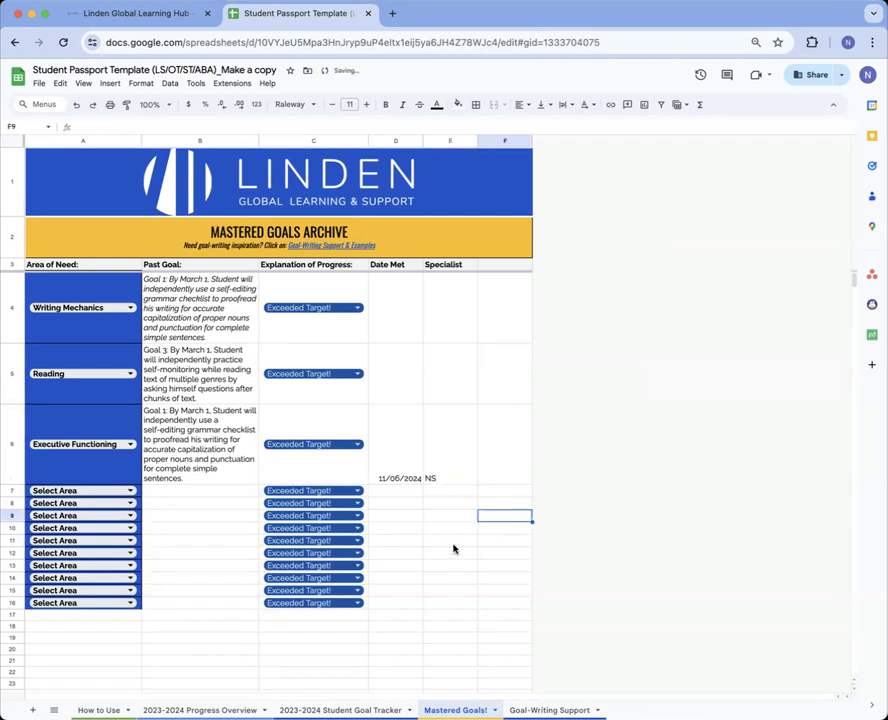
pyautogui.click(454, 444)
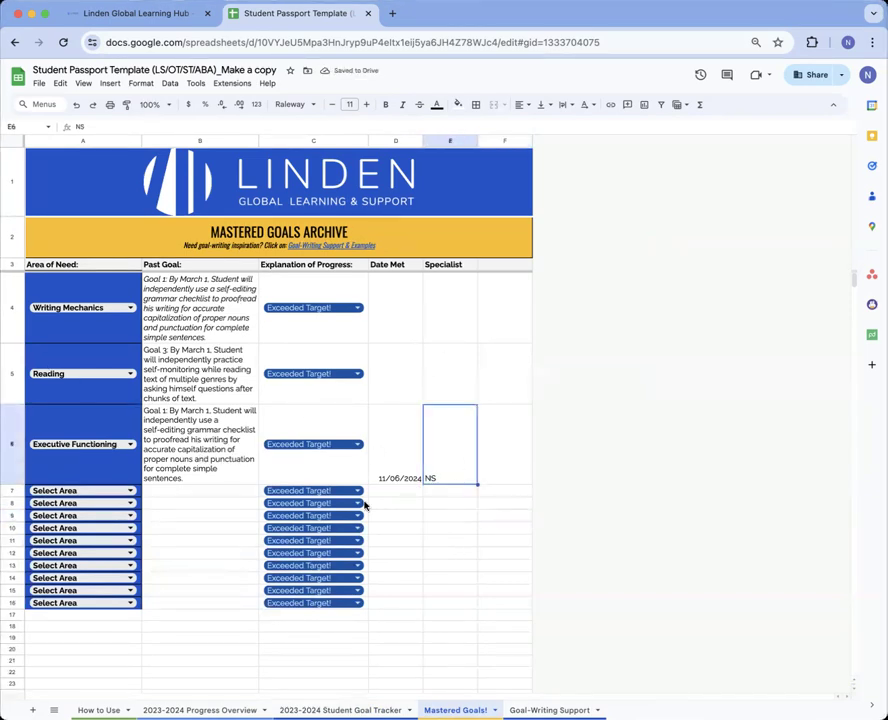
pyautogui.click(515, 472)
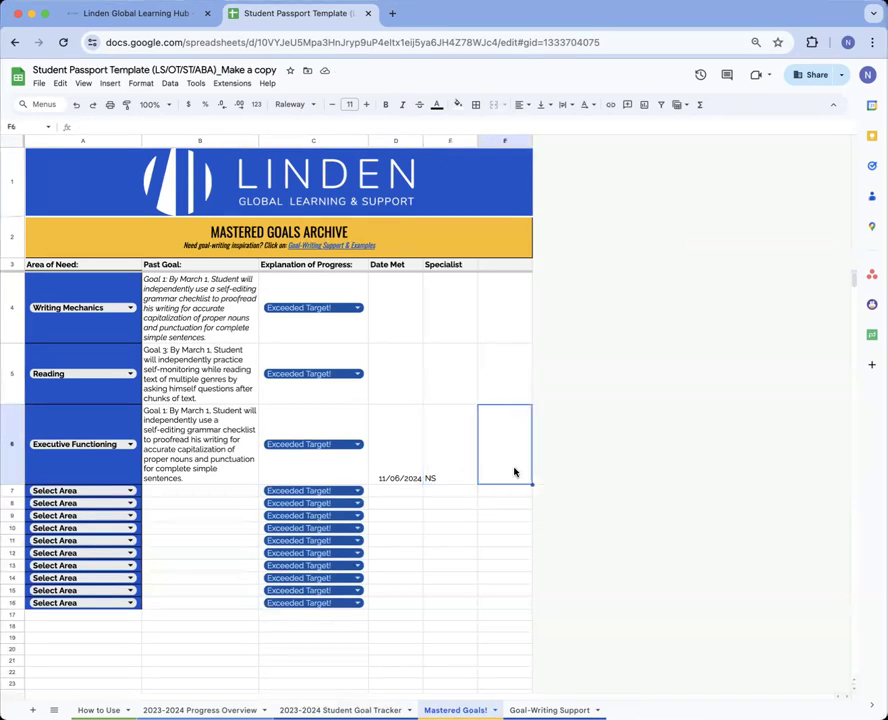
pyautogui.click(501, 266)
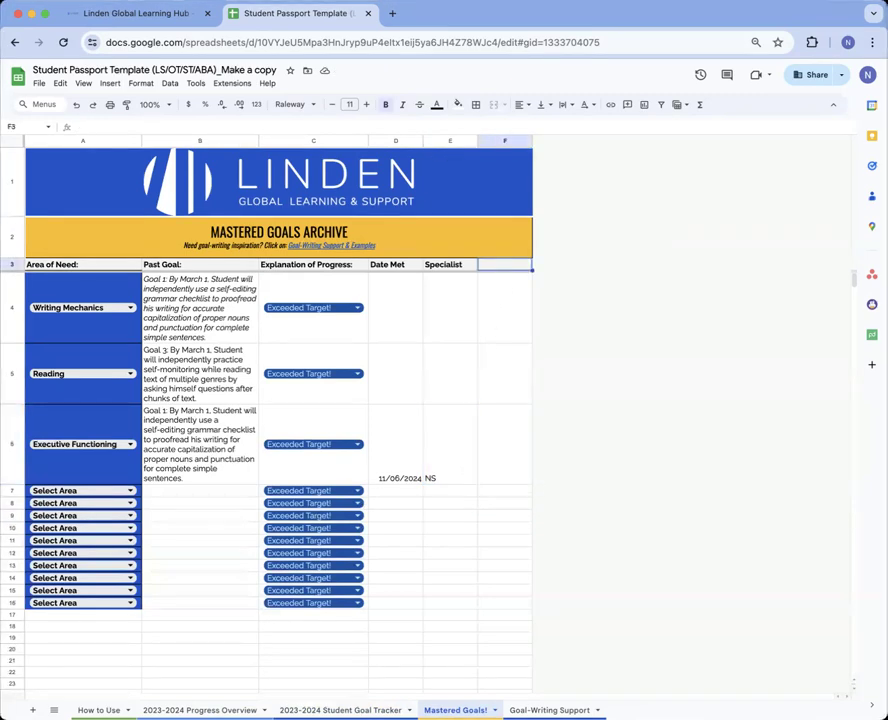
# Enter 'Notes' as the F3 header, check the tracker and archived B6, then reach How to Use
pyautogui.write('Notes')
pyautogui.click(511, 471)
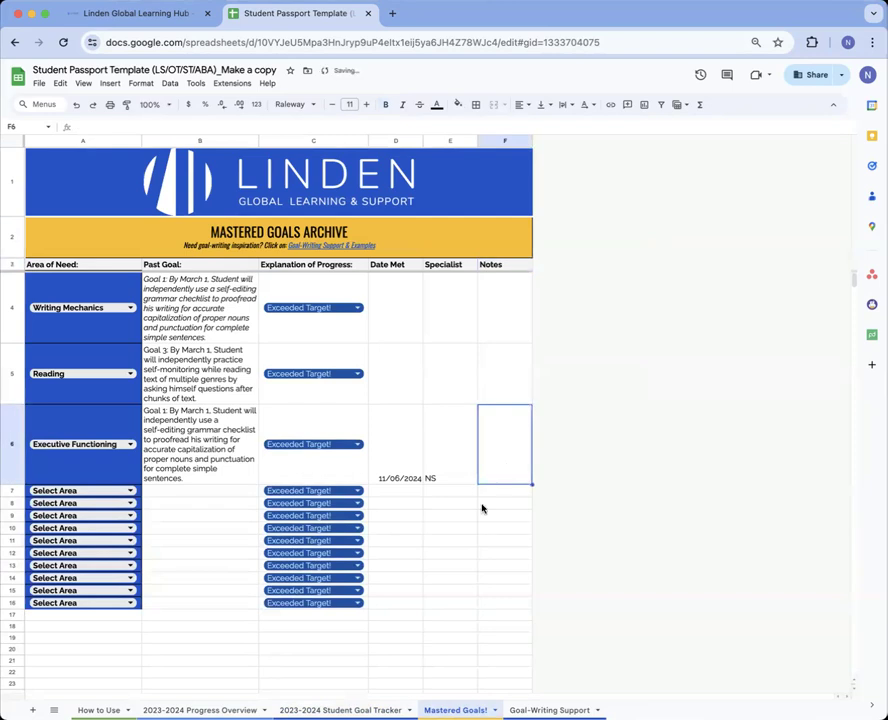
pyautogui.click(342, 710)
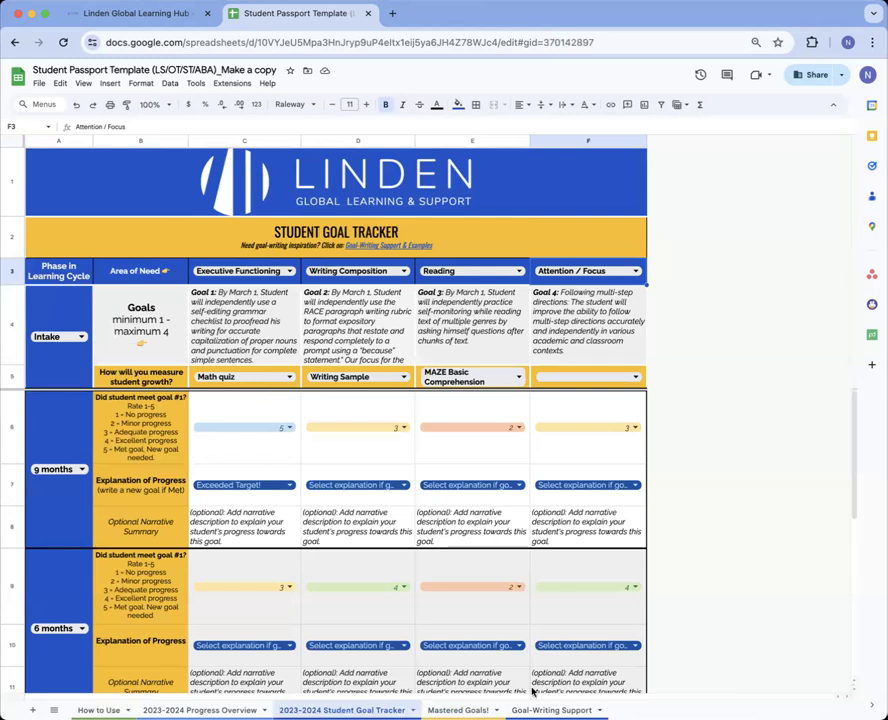
pyautogui.click(462, 710)
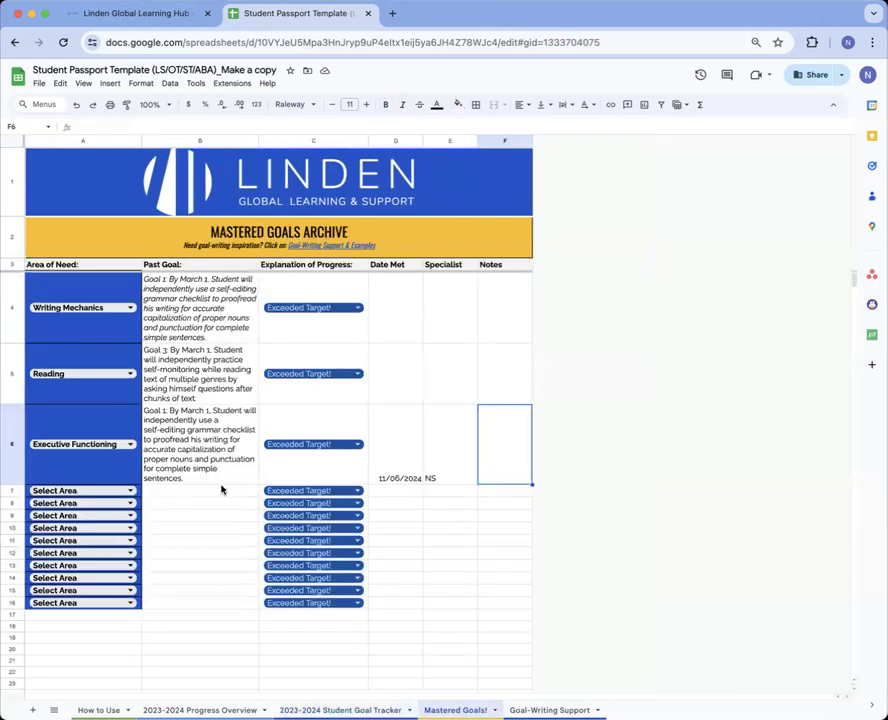
pyautogui.click(226, 436)
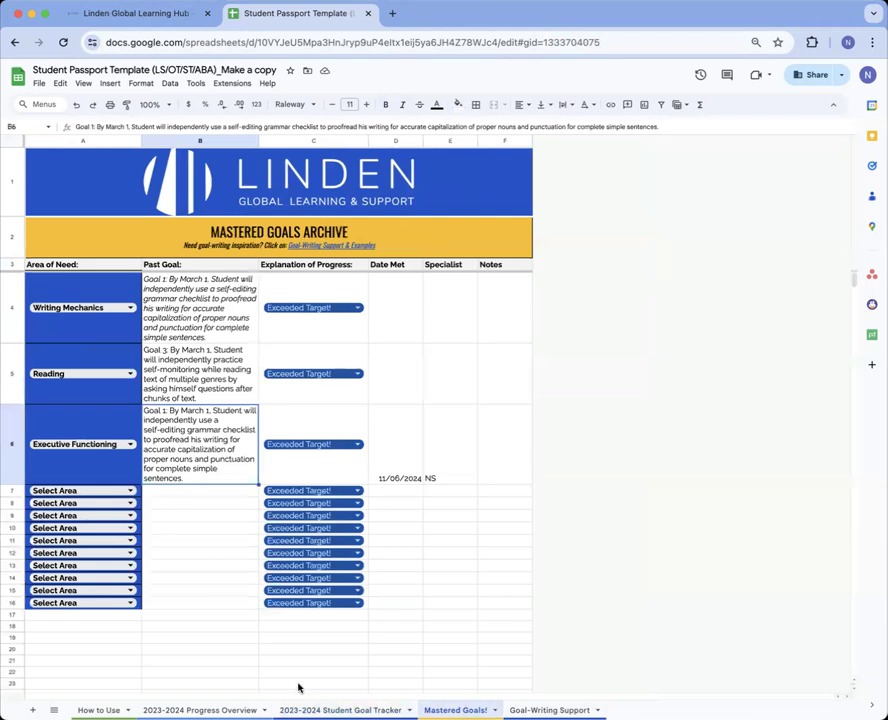
pyautogui.click(201, 710)
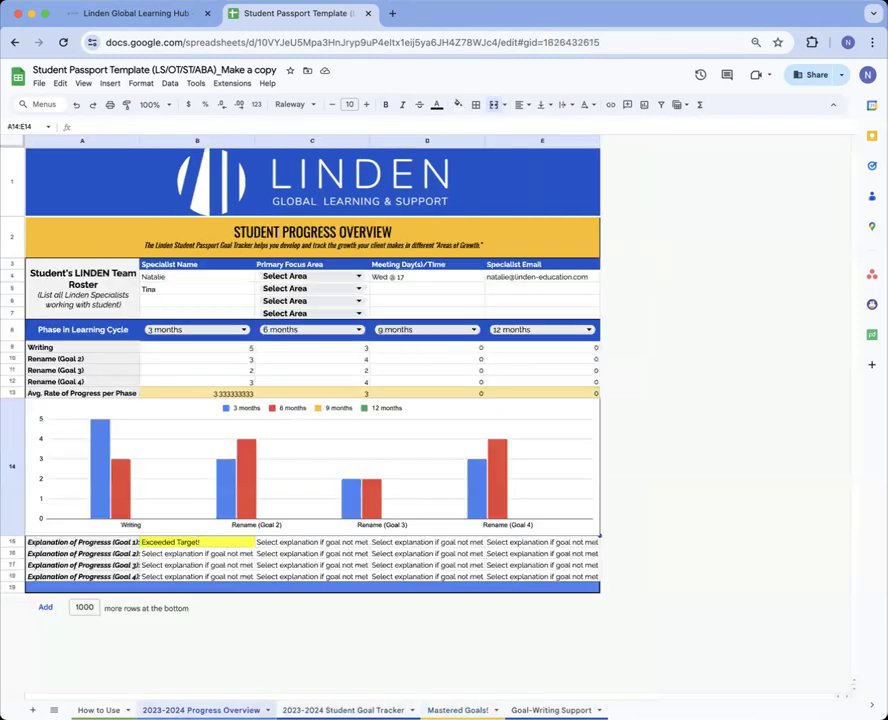
pyautogui.click(99, 710)
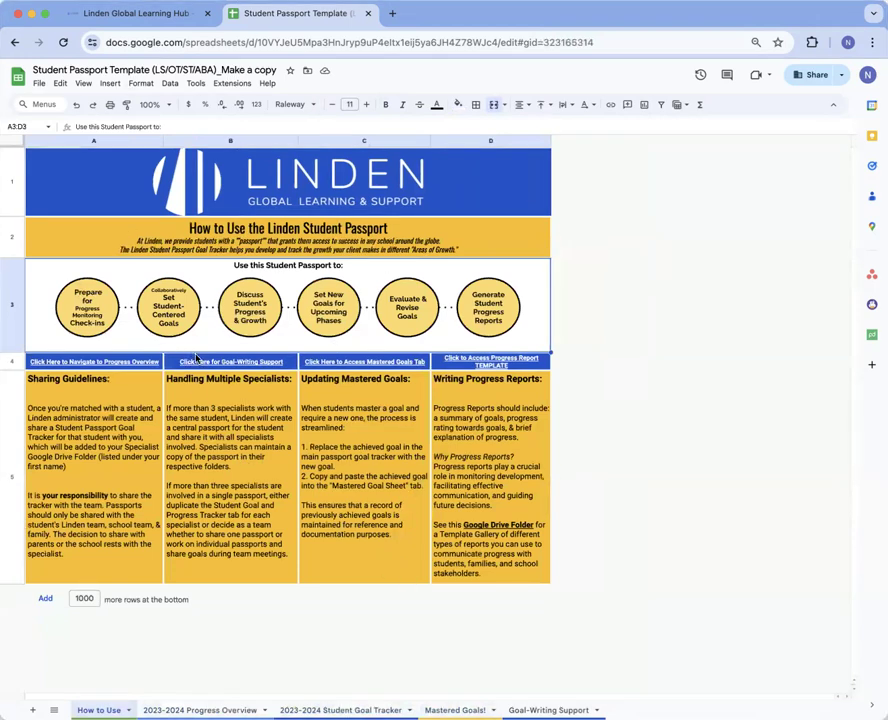
pyautogui.moveTo(135, 366)
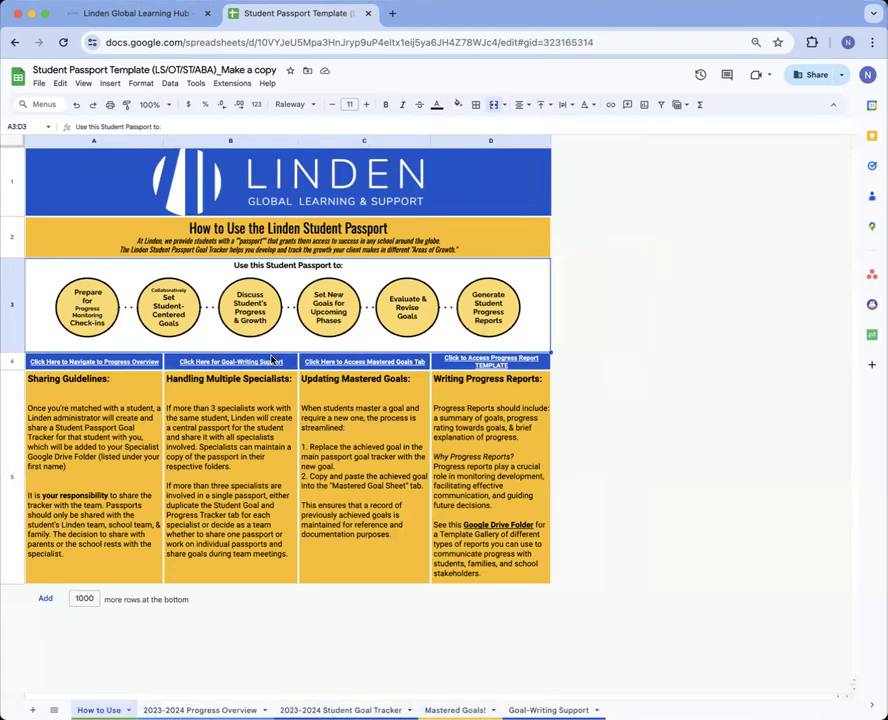
pyautogui.moveTo(271, 359)
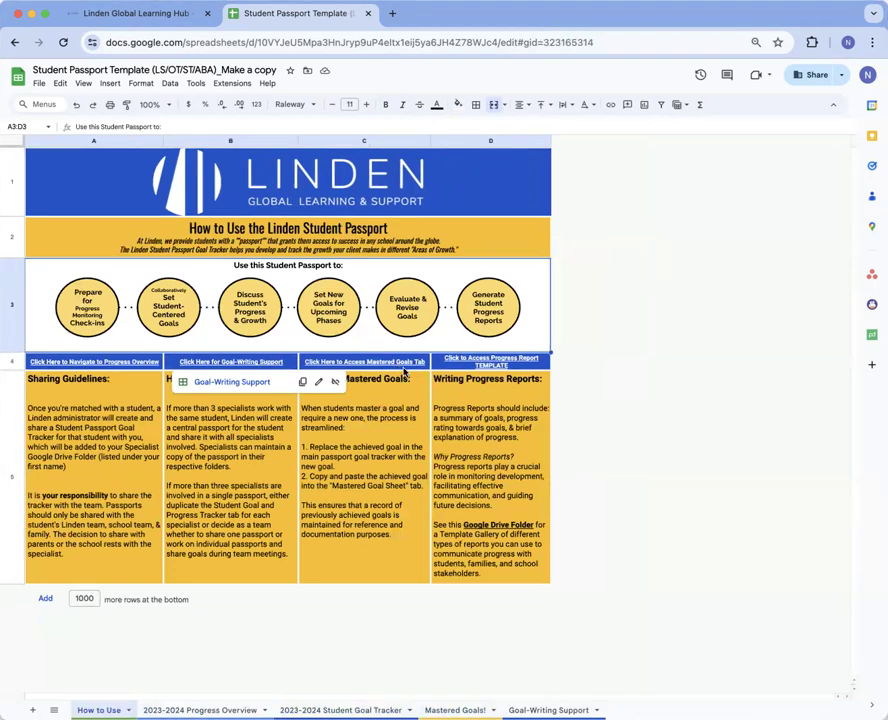
pyautogui.moveTo(404, 371)
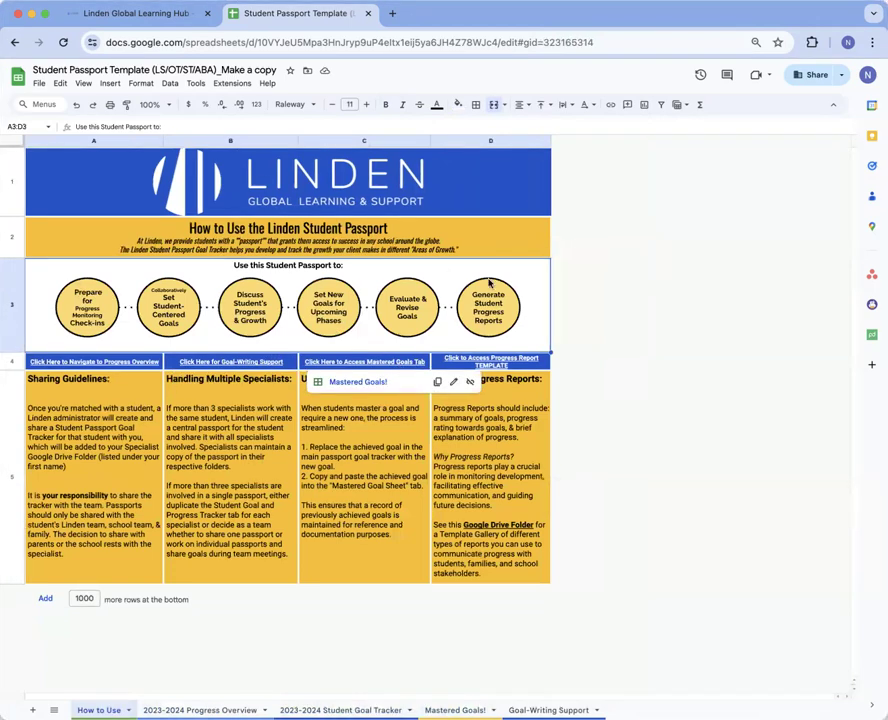
pyautogui.moveTo(517, 426)
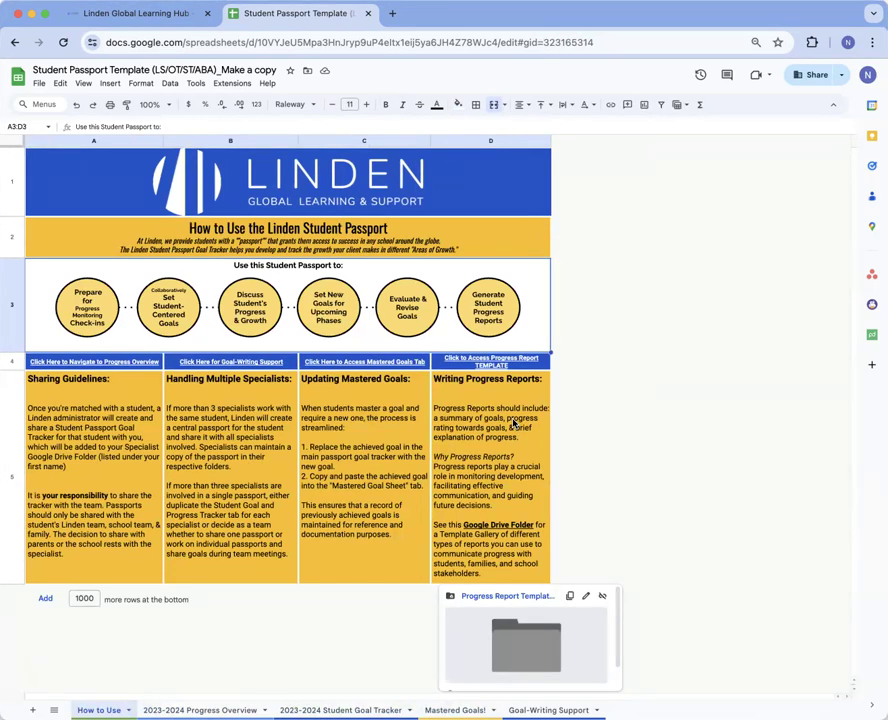
pyautogui.click(101, 11)
# Scroll the Student Passports page down to STEP 2: Track Meaningful Progress
pyautogui.scroll(-2, 309, 290)
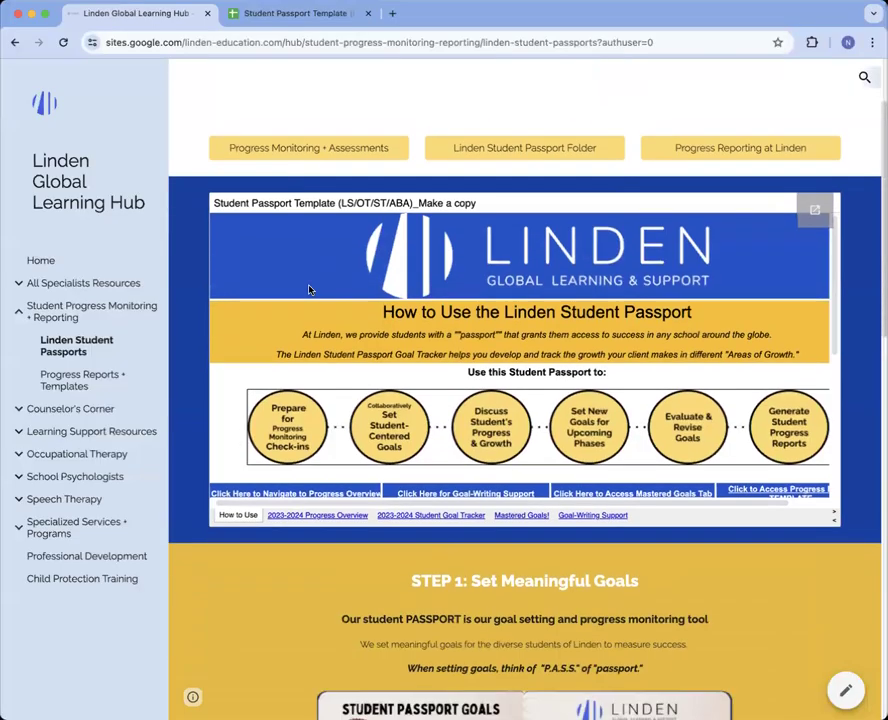
pyautogui.scroll(-6, 309, 290)
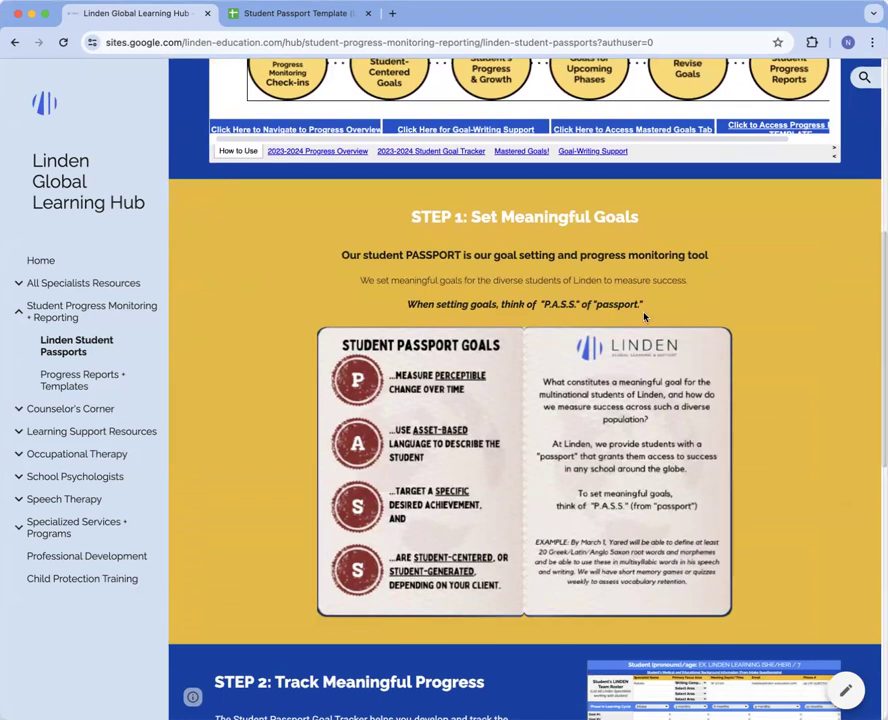
pyautogui.scroll(-1, 662, 426)
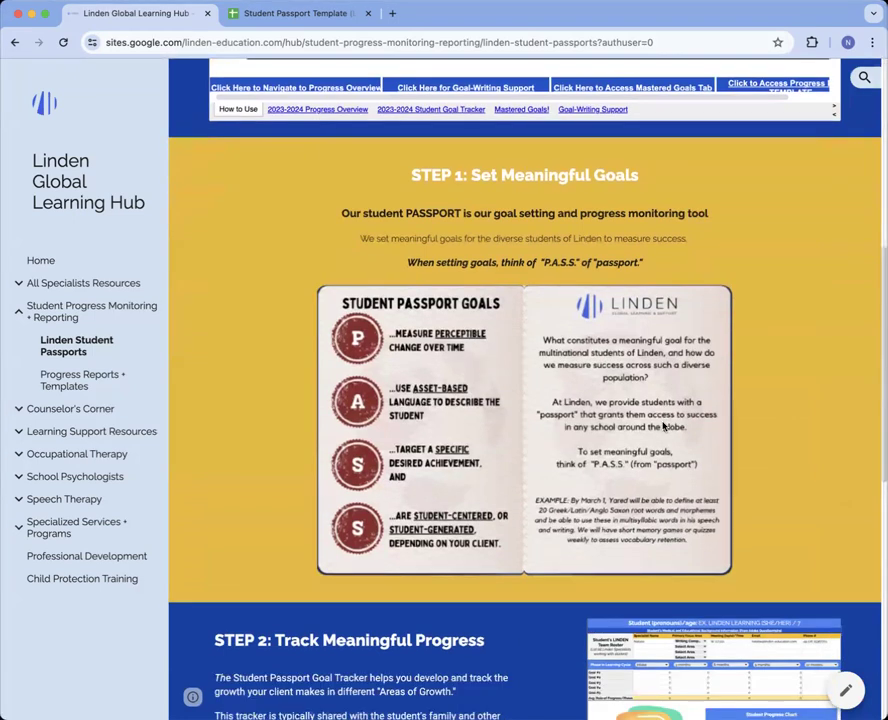
pyautogui.scroll(-1, 662, 426)
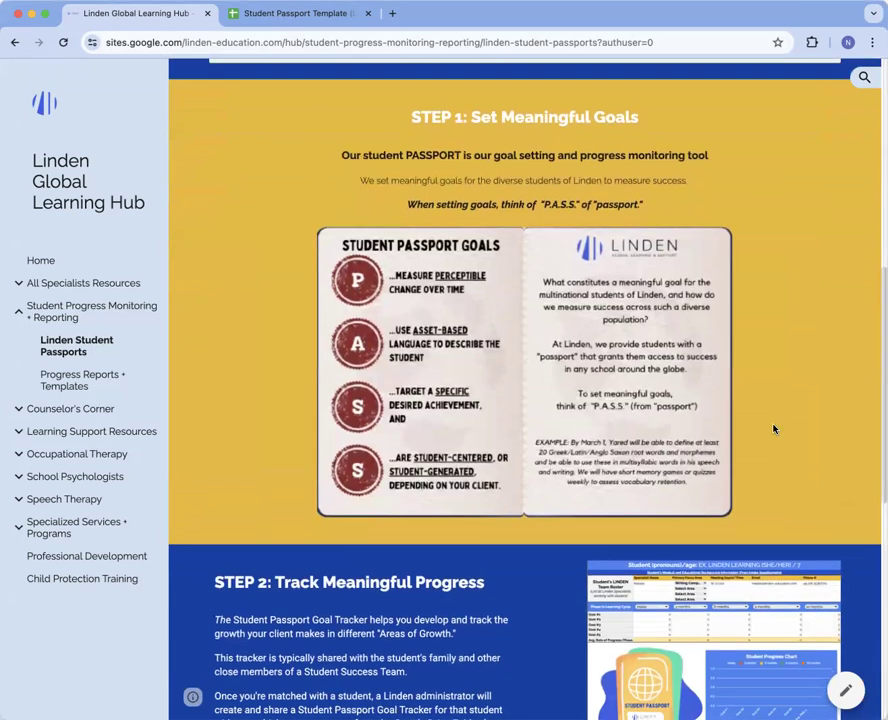
pyautogui.scroll(-5, 773, 429)
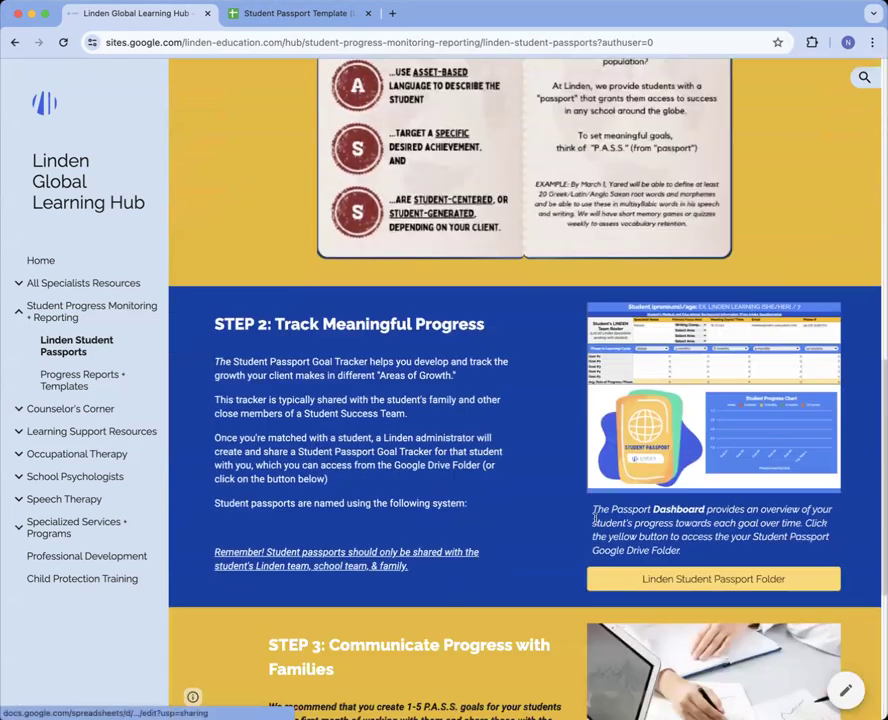
pyautogui.scroll(-1, 694, 474)
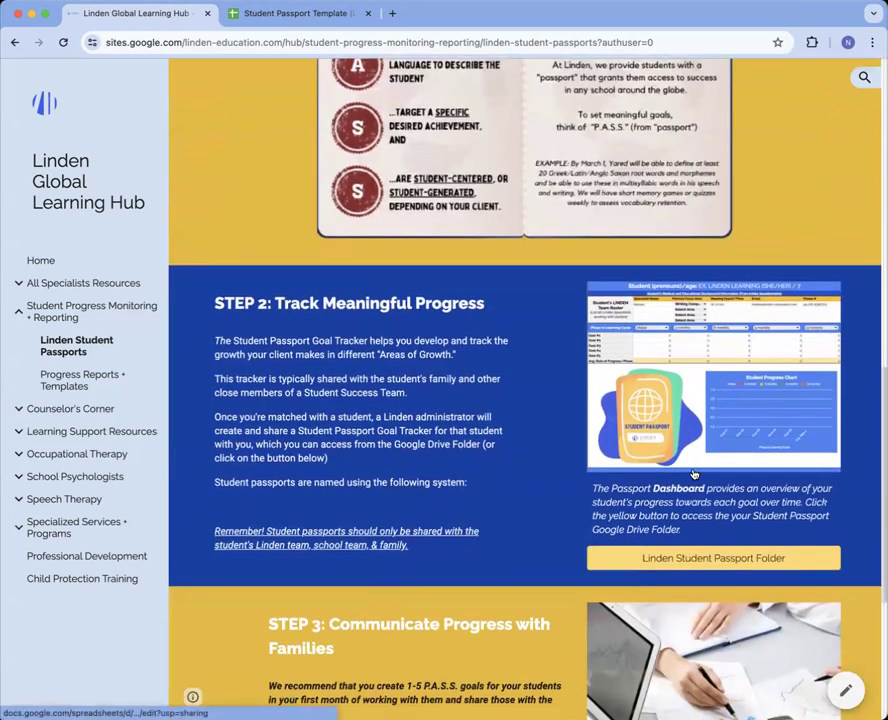
pyautogui.scroll(-2, 573, 483)
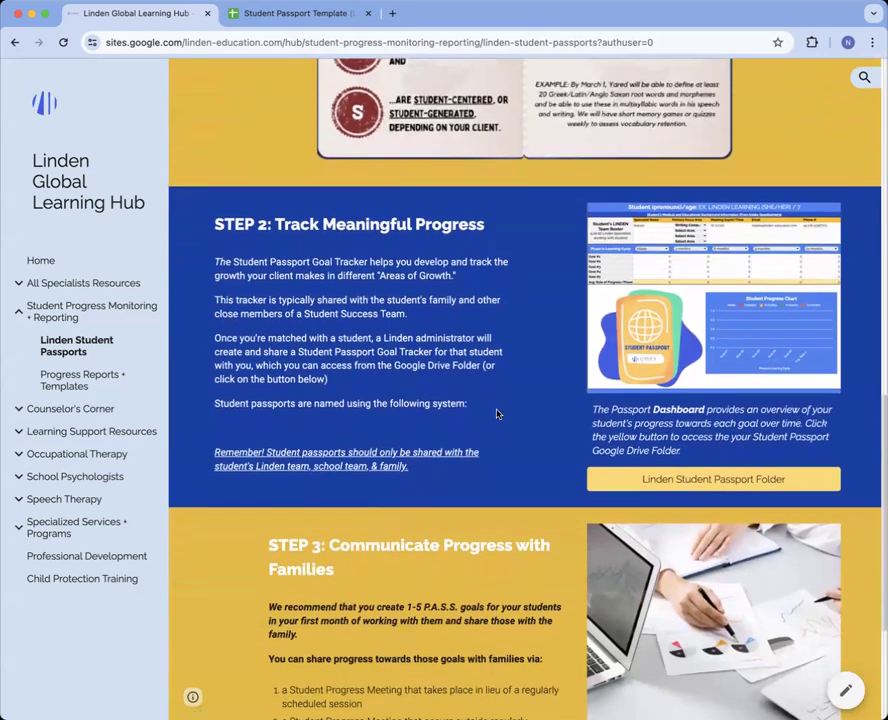
# Open the Linden Student Passport Folder, then the LS folder and its passport spreadsheet
pyautogui.click(694, 482)
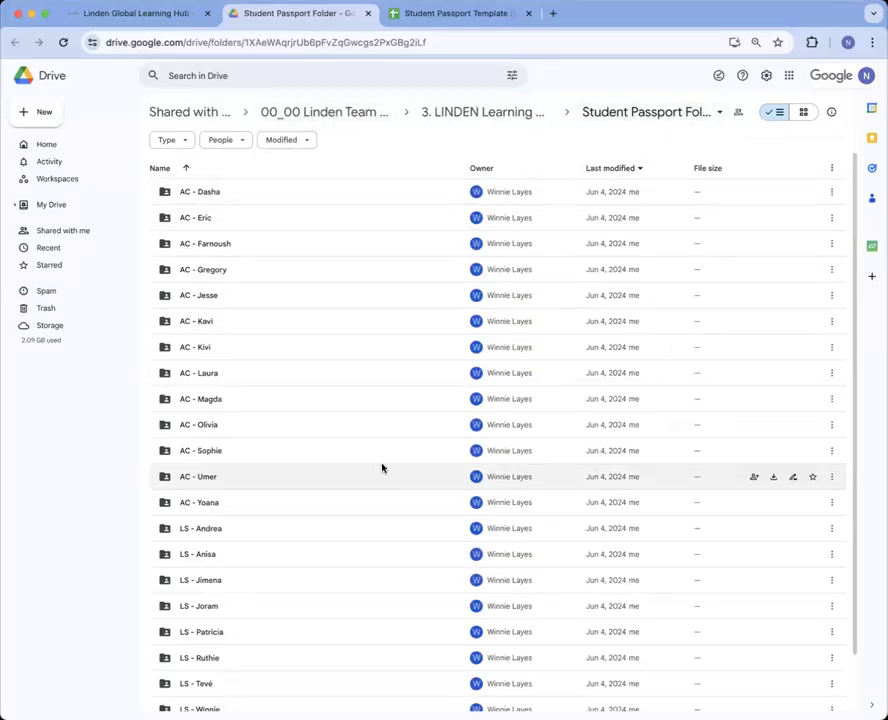
pyautogui.scroll(-1, 384, 470)
pyautogui.scroll(1, 321, 205)
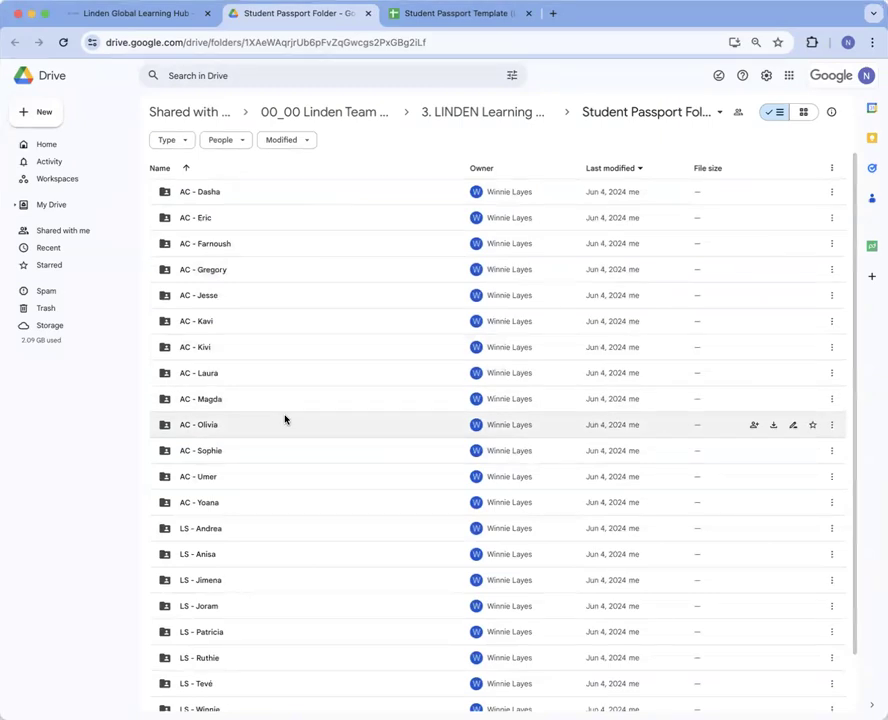
pyautogui.scroll(-1, 278, 501)
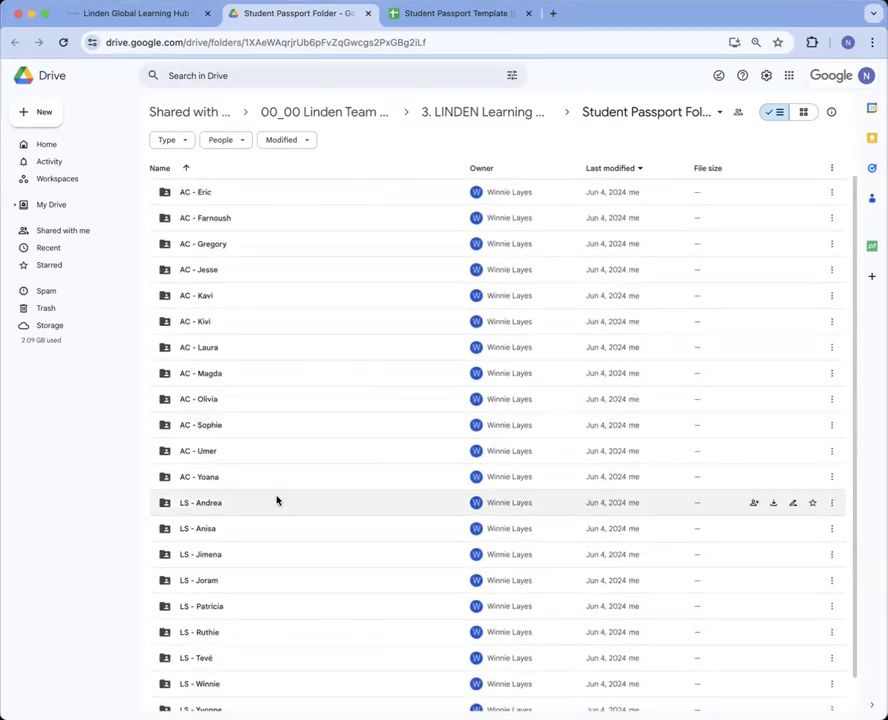
pyautogui.doubleClick(277, 501)
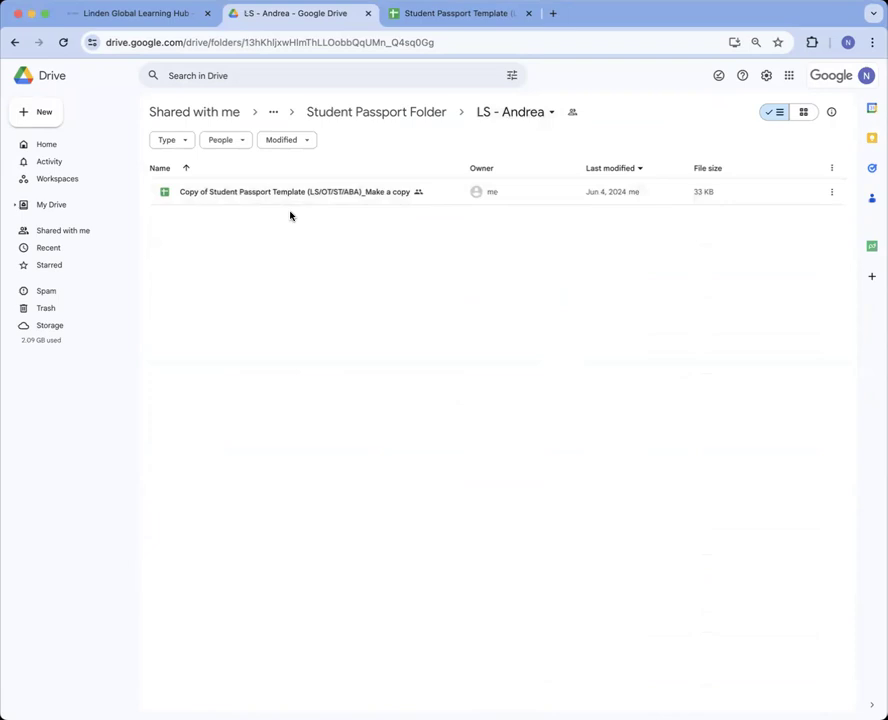
pyautogui.doubleClick(321, 201)
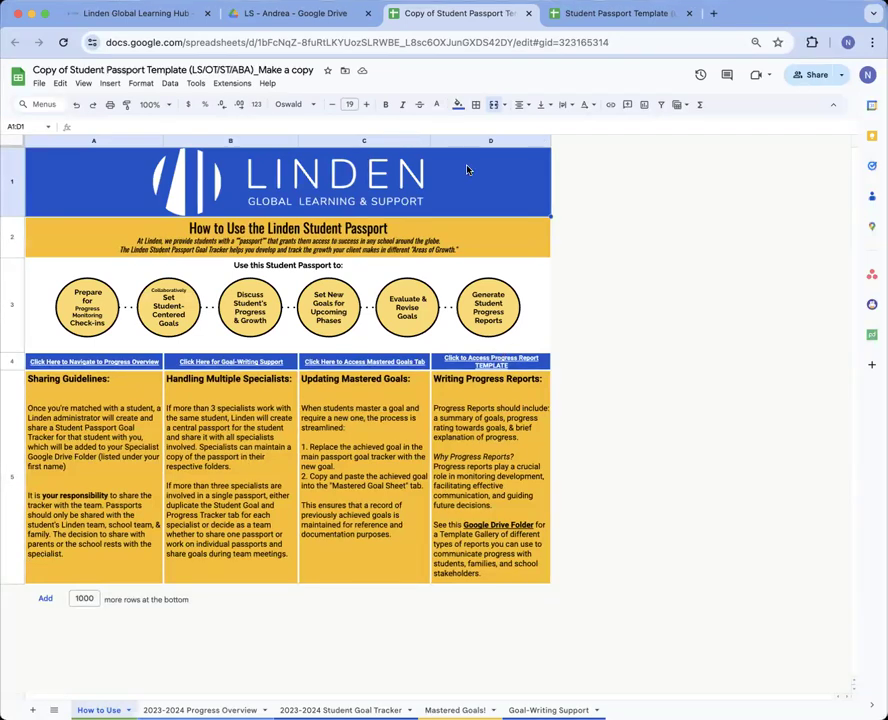
# Back in Drive, make a copy of the passport spreadsheet and open the earlier copy
pyautogui.click(337, 14)
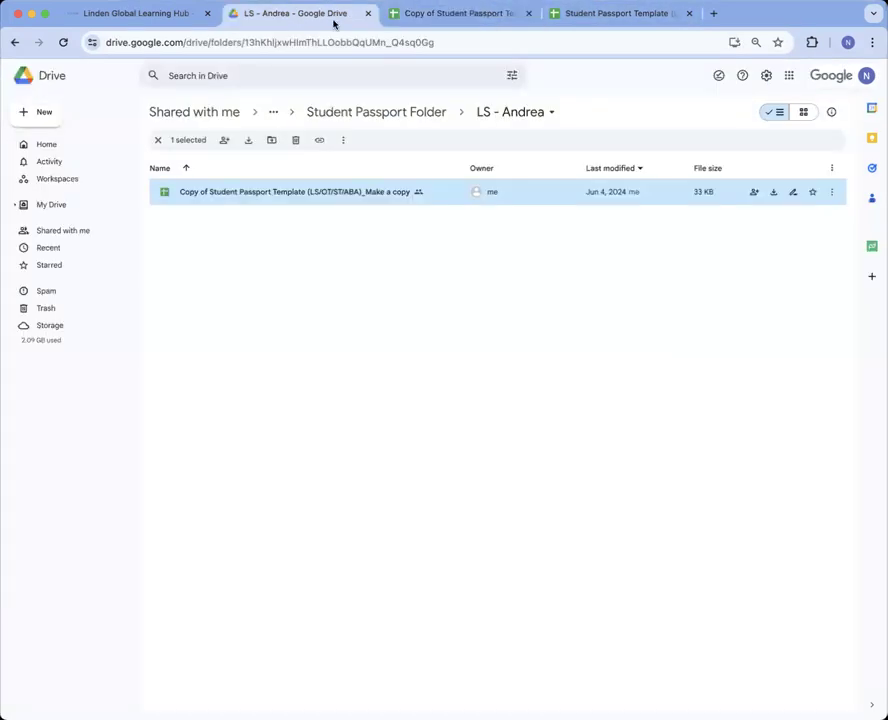
pyautogui.rightClick(434, 195)
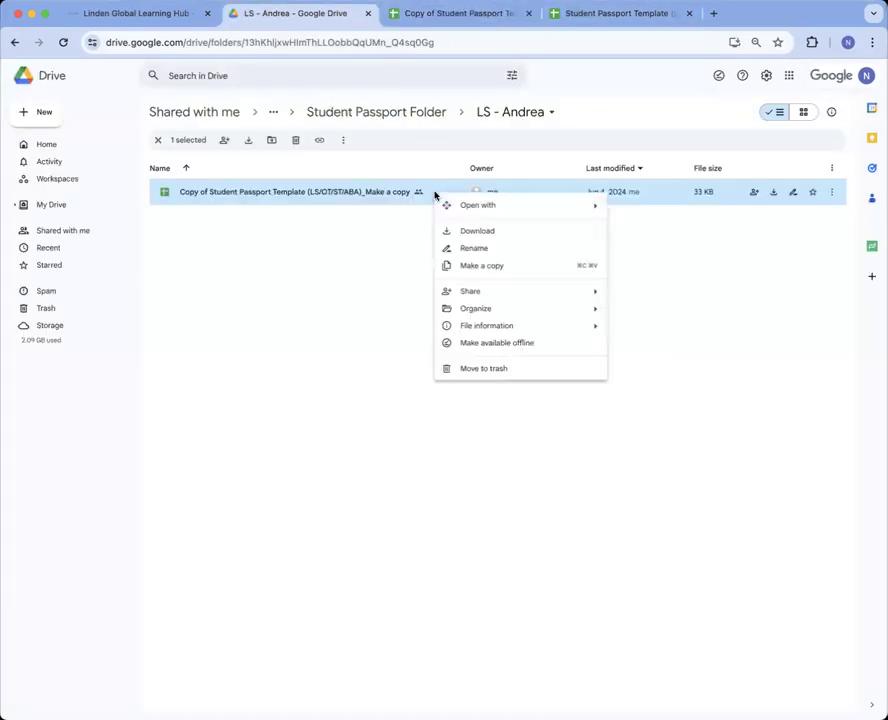
pyautogui.click(490, 266)
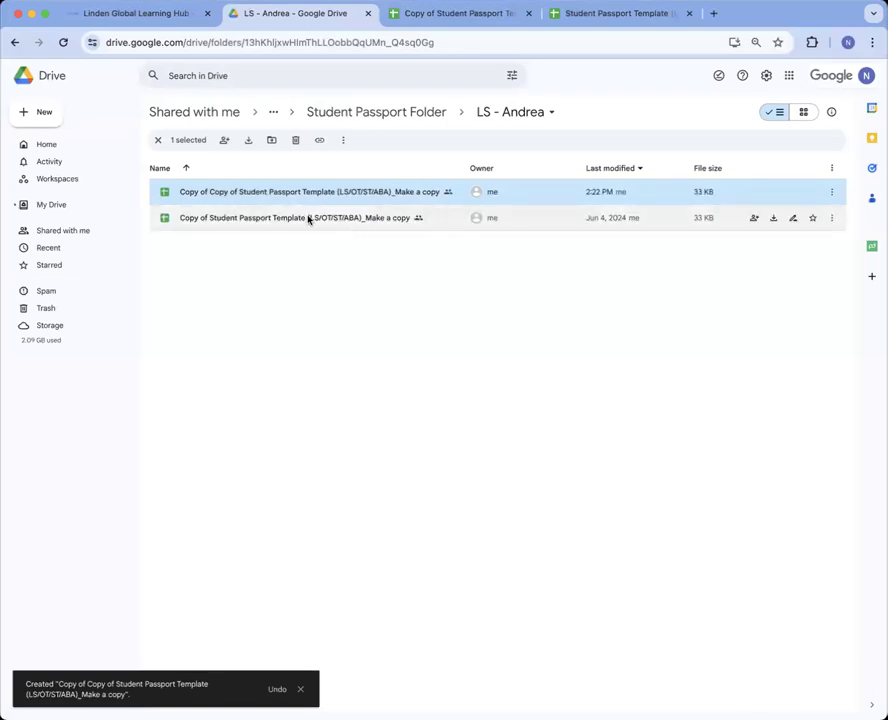
pyautogui.doubleClick(310, 219)
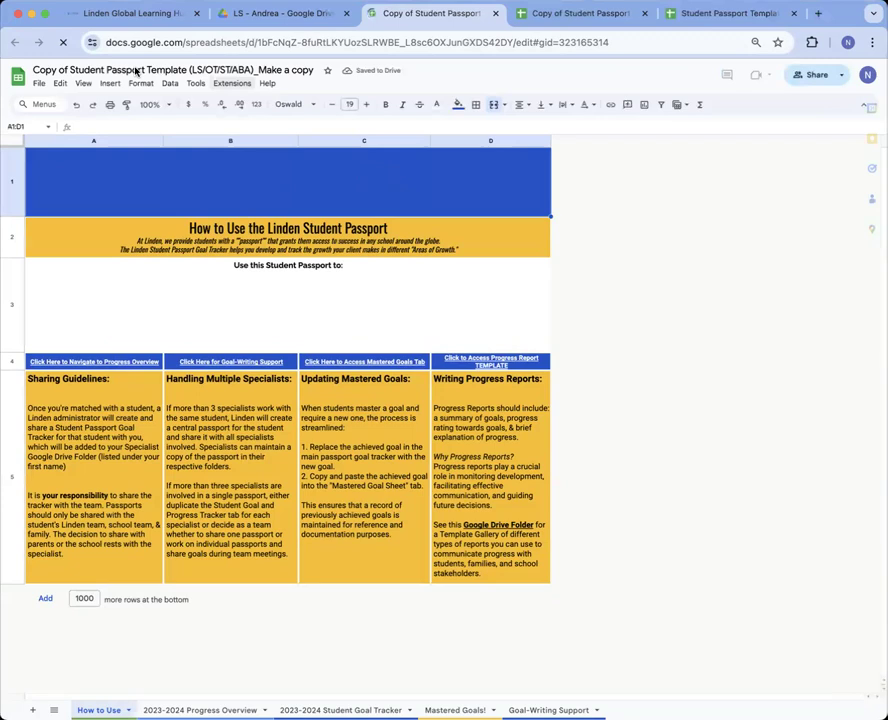
# Rename the spreadsheet to NS_Passport
pyautogui.click(98, 69)
pyautogui.write('NS')
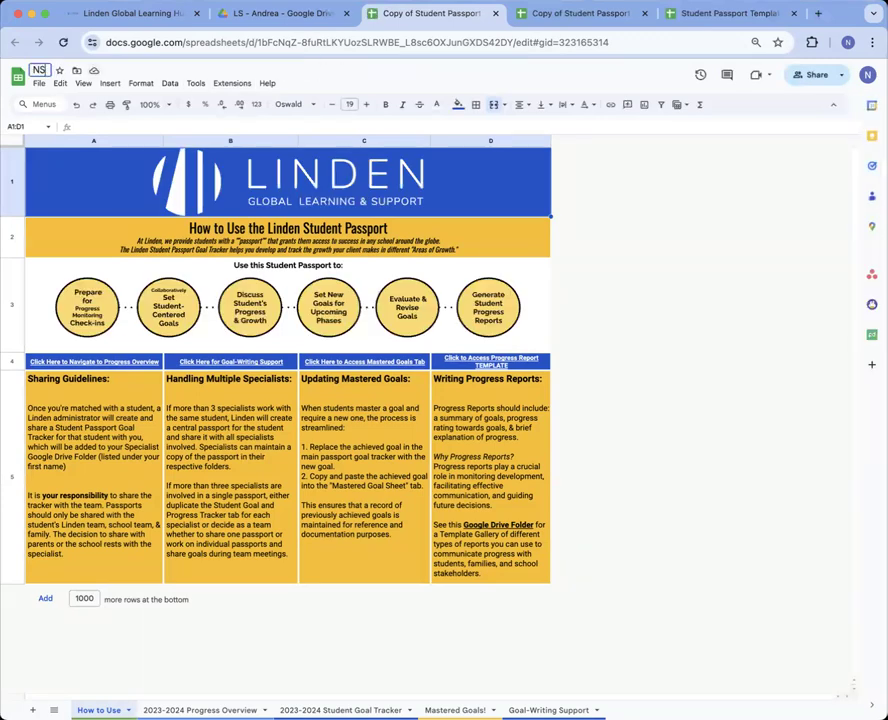
pyautogui.write('_Passport')
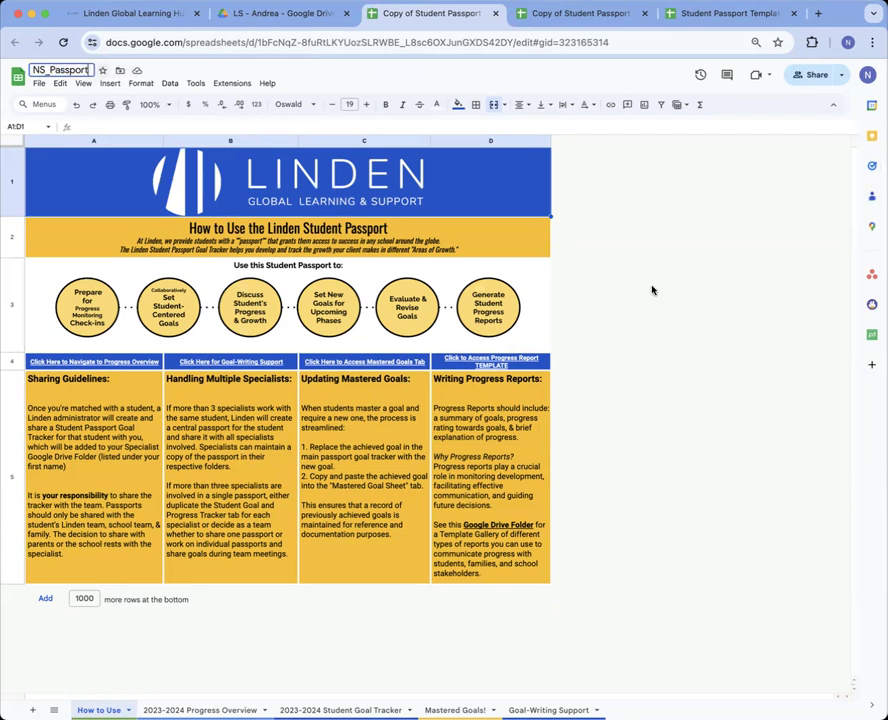
pyautogui.click(301, 289)
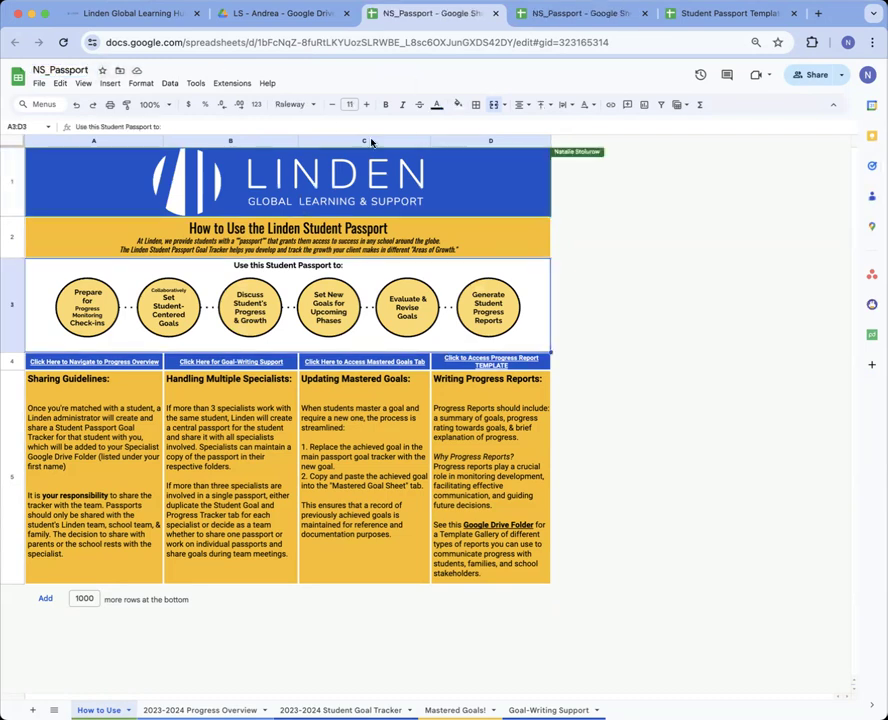
pyautogui.click(386, 200)
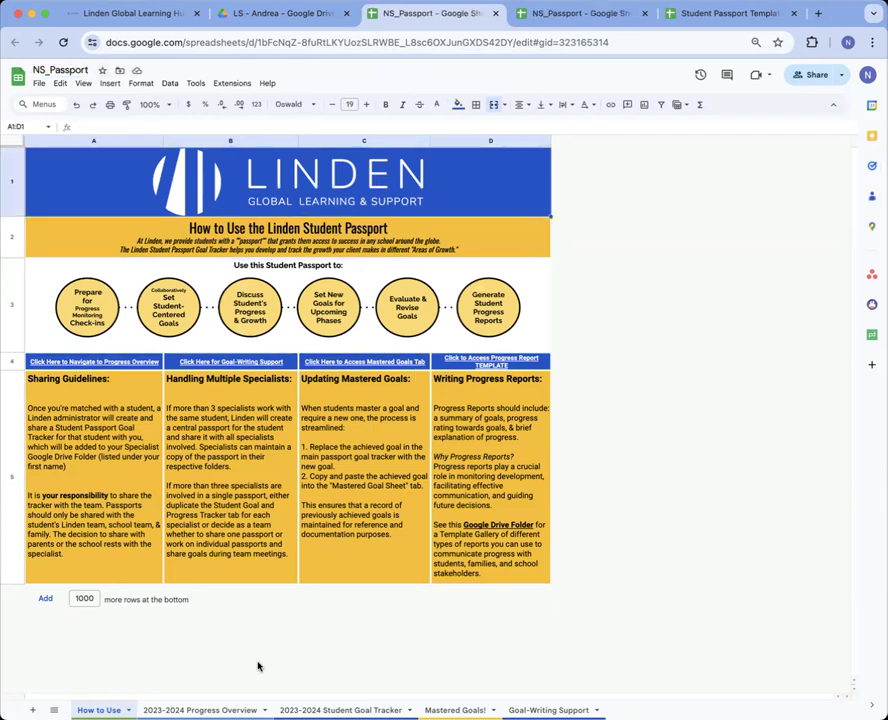
# Look through Progress Overview, Student Goal Tracker, Mastered Goals! and How to Use, then return to Drive
pyautogui.click(204, 709)
pyautogui.click(340, 709)
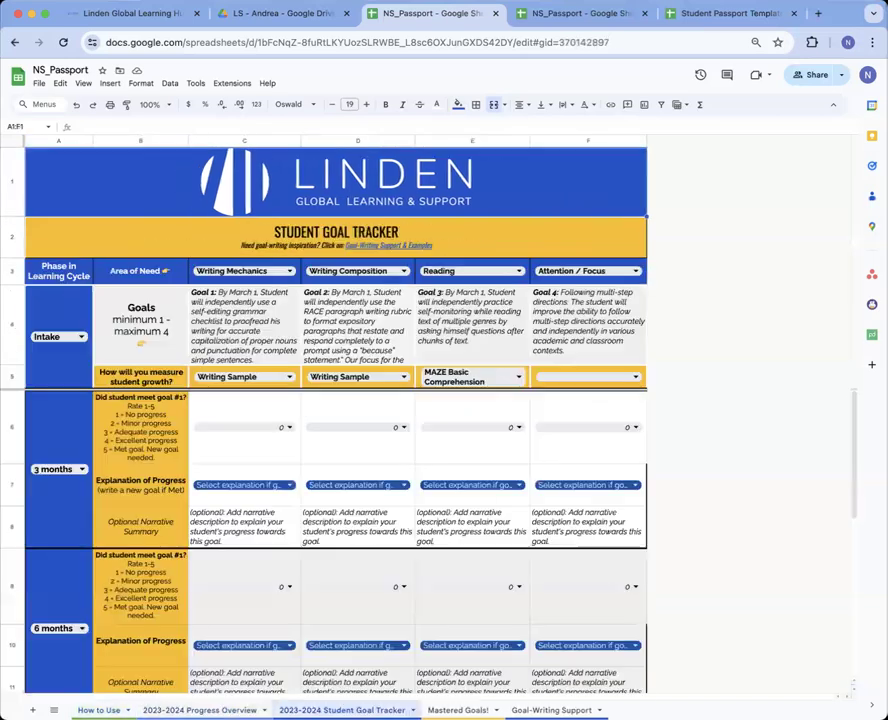
pyautogui.click(457, 709)
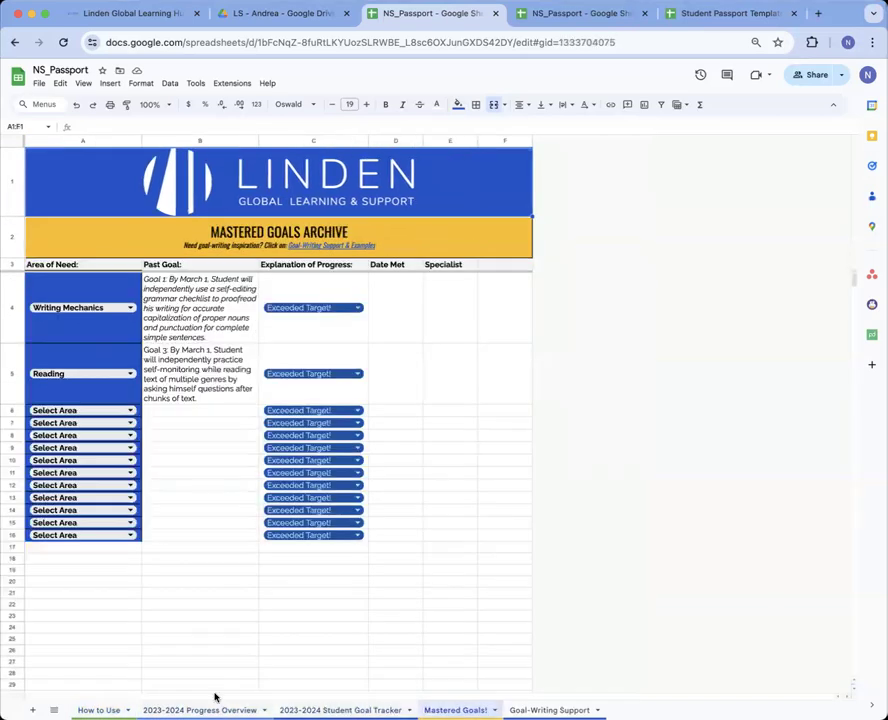
pyautogui.click(210, 708)
pyautogui.click(99, 709)
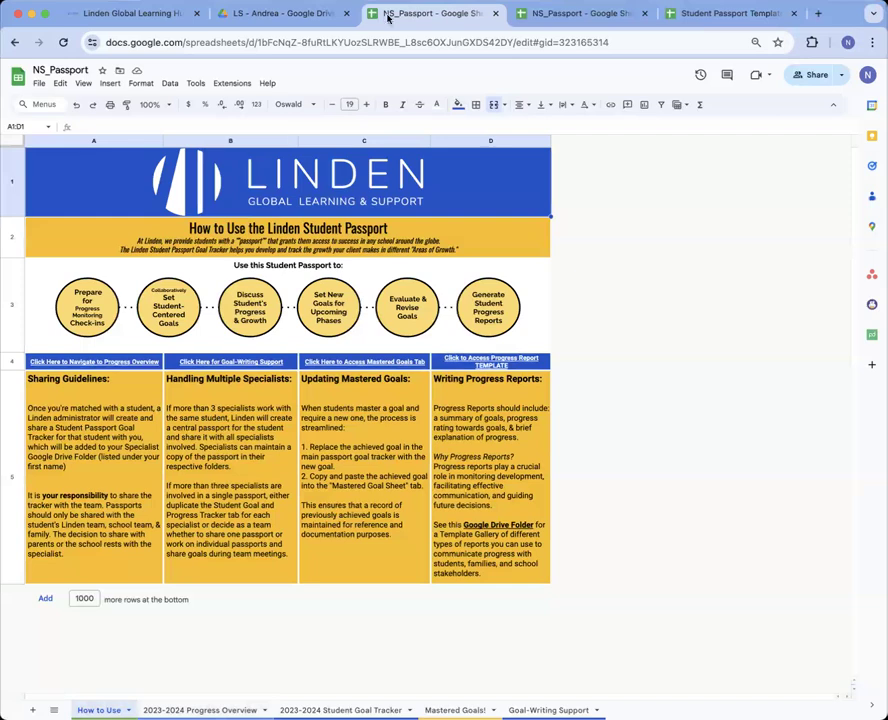
pyautogui.click(290, 13)
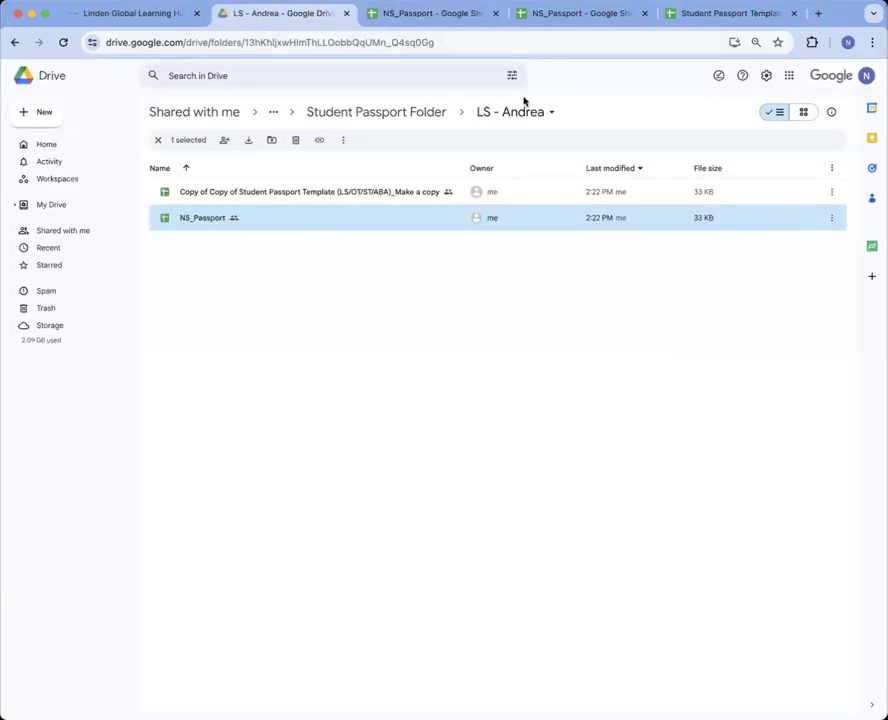
# Climb the Drive breadcrumbs to the 00_00 Linden Team folder, then return to the hub's Student Passports page
pyautogui.click(422, 113)
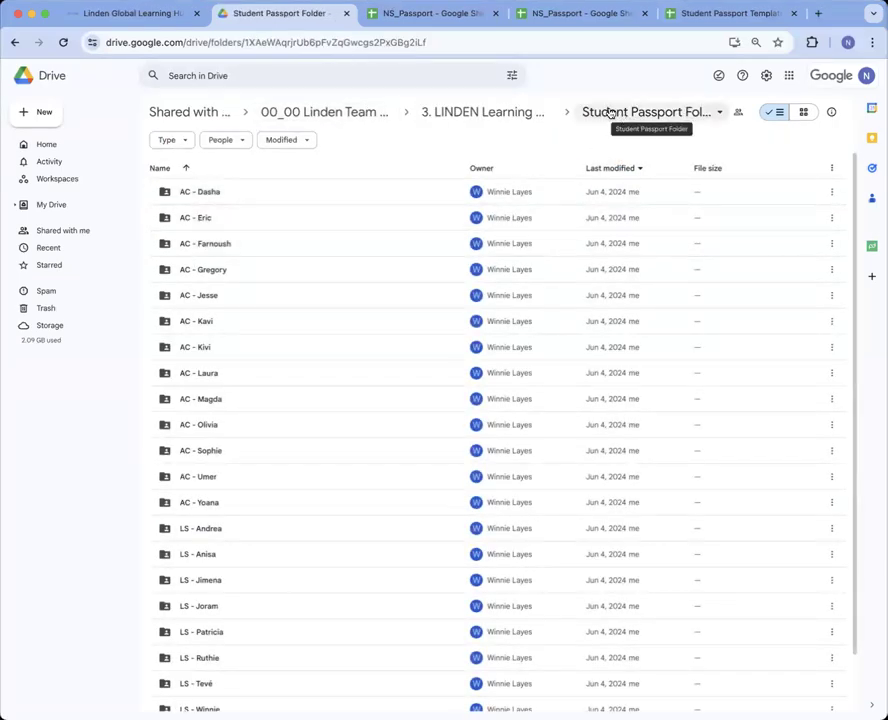
pyautogui.click(367, 114)
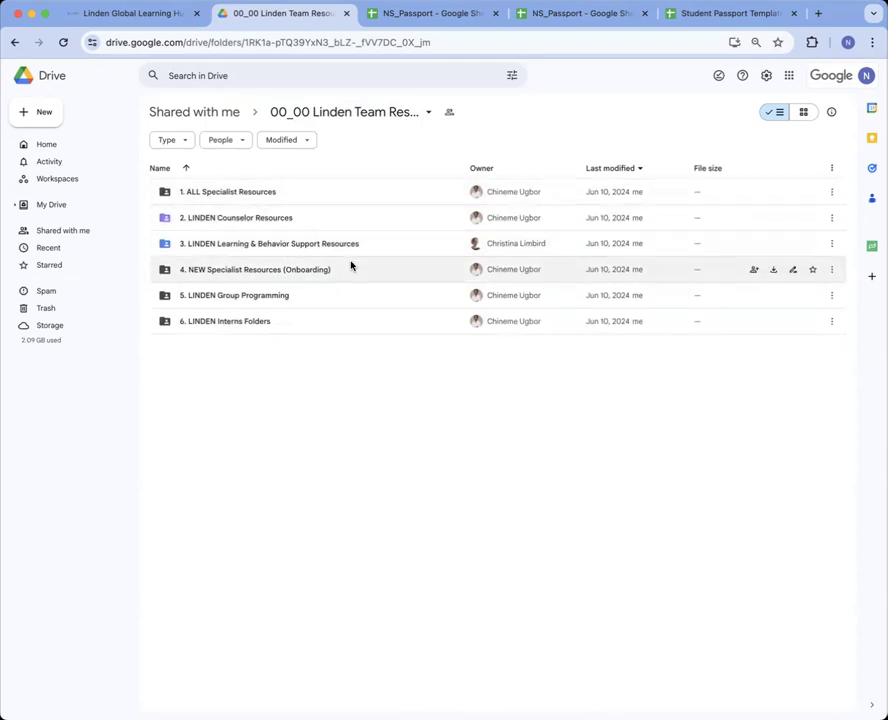
pyautogui.click(150, 14)
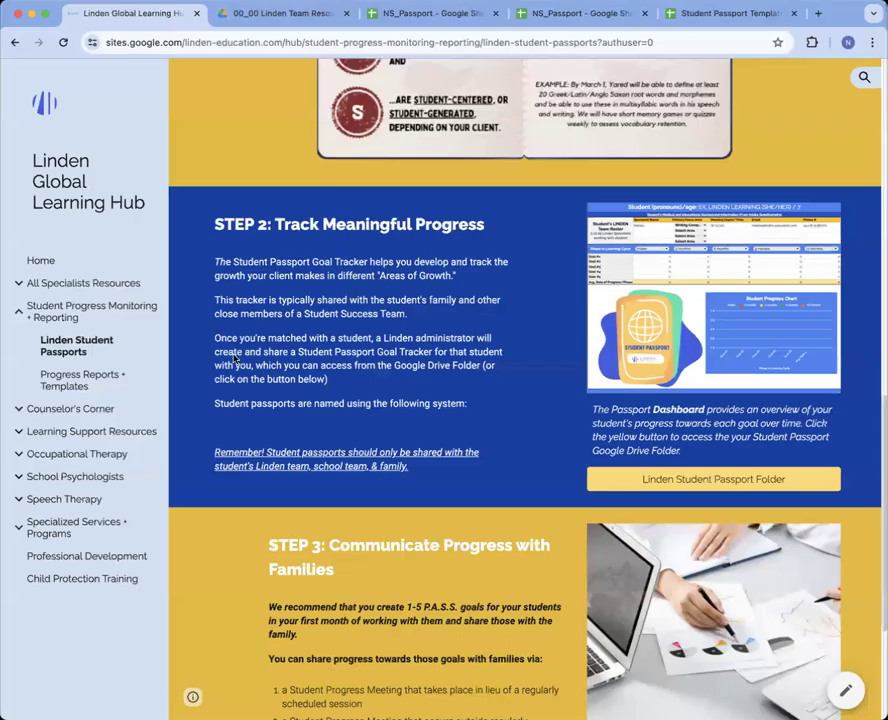
# Scroll to Step 3 and highlight 'Student Progress Meeting' and 'one additional hour' in its list
pyautogui.scroll(3, 299, 451)
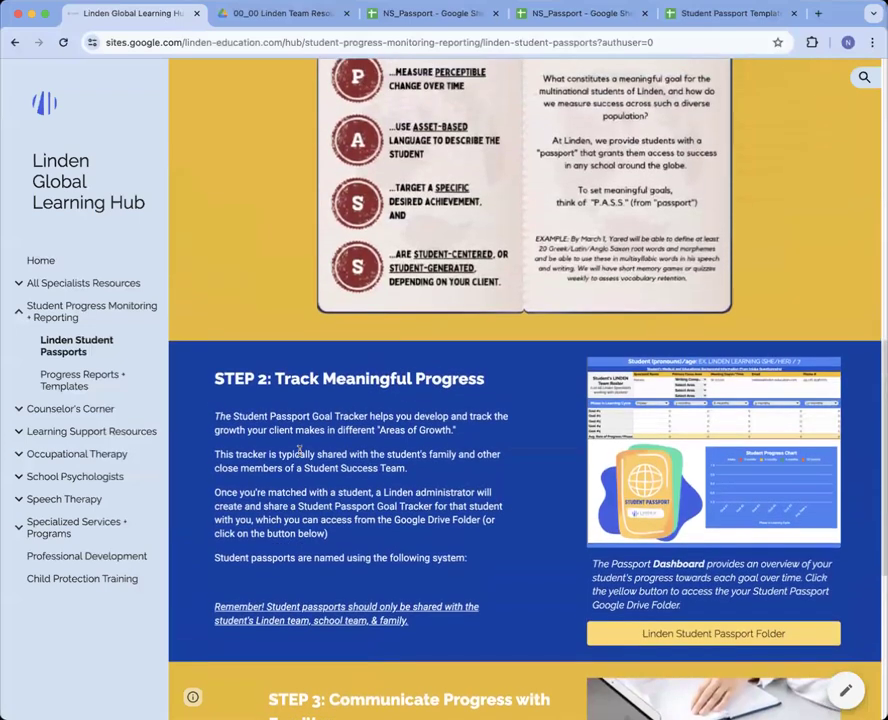
pyautogui.scroll(-8, 299, 451)
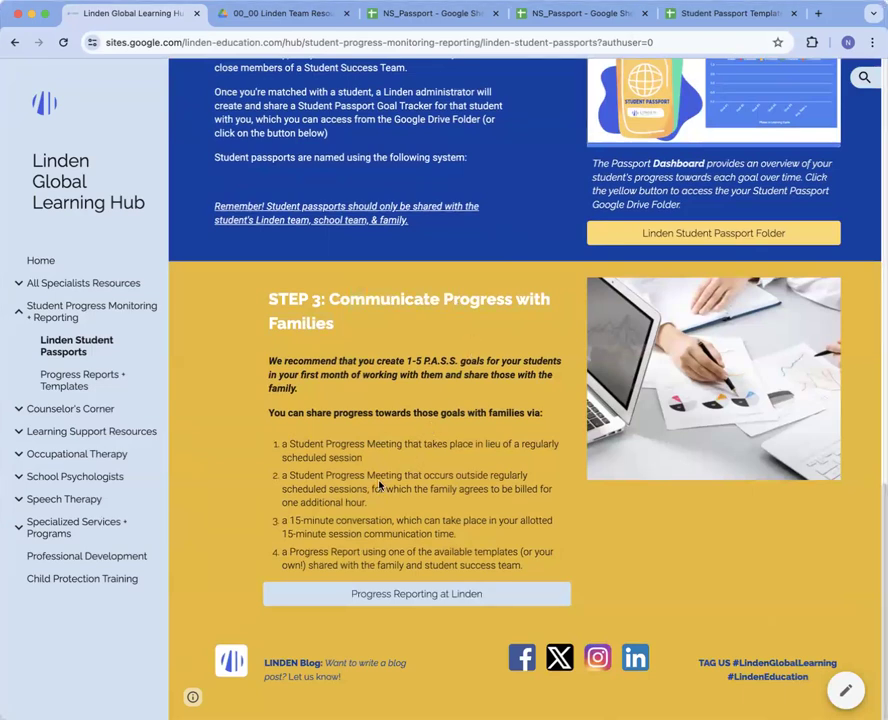
pyautogui.moveTo(289, 443); pyautogui.dragTo(399, 447)
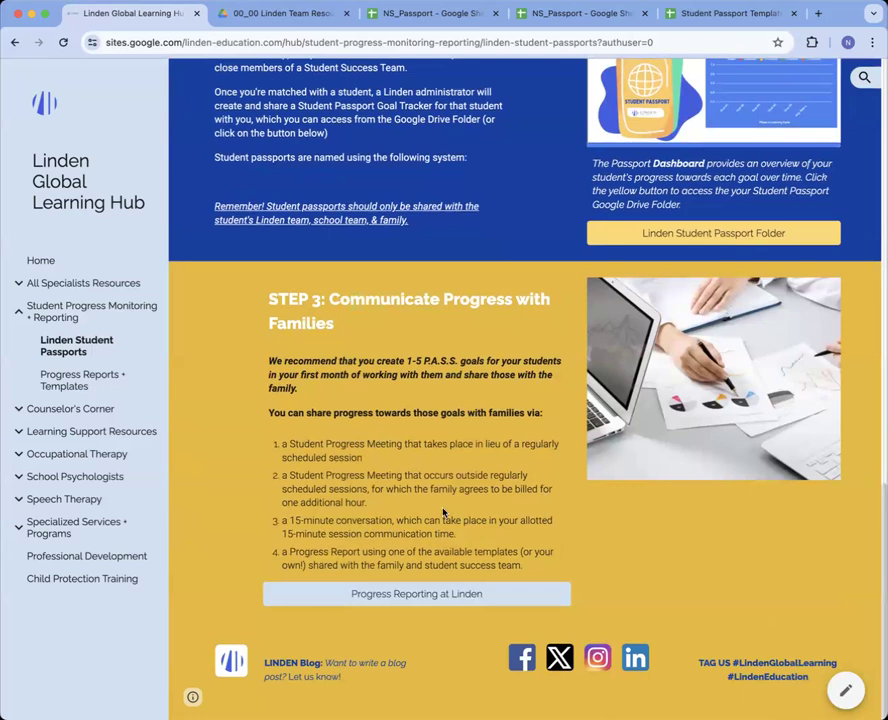
pyautogui.moveTo(282, 502); pyautogui.dragTo(318, 504)
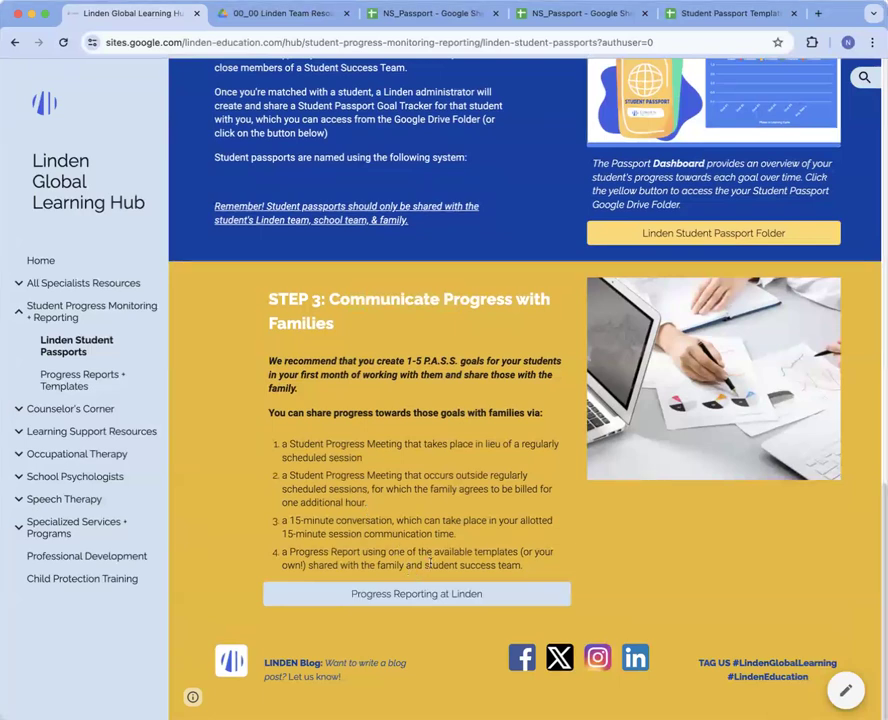
pyautogui.scroll(-1, 417, 500)
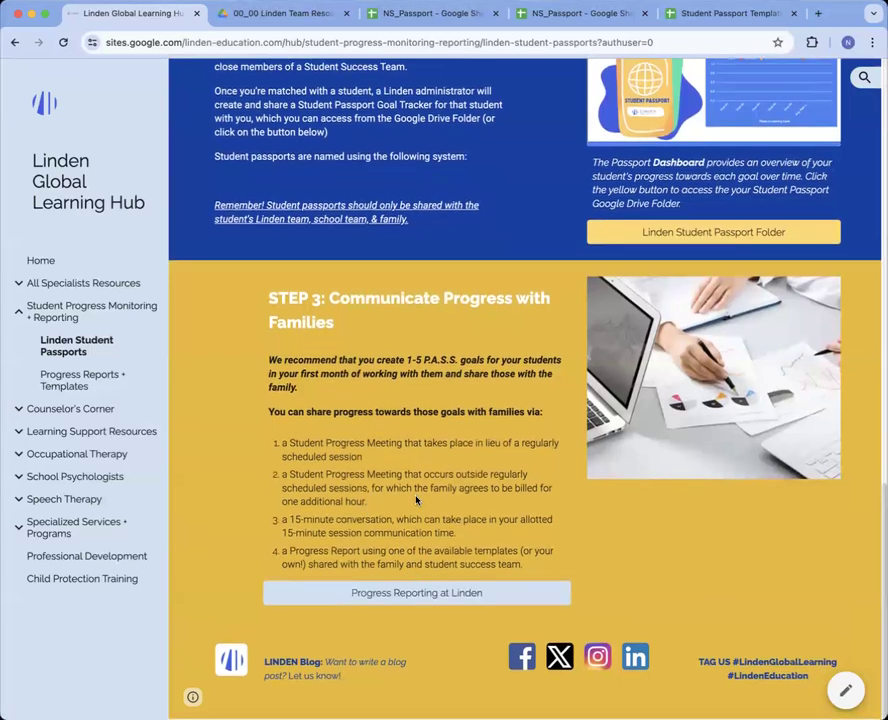
# Go to the Progress Reporting at Linden page and scroll past the embedded guide to the six templates
pyautogui.click(440, 595)
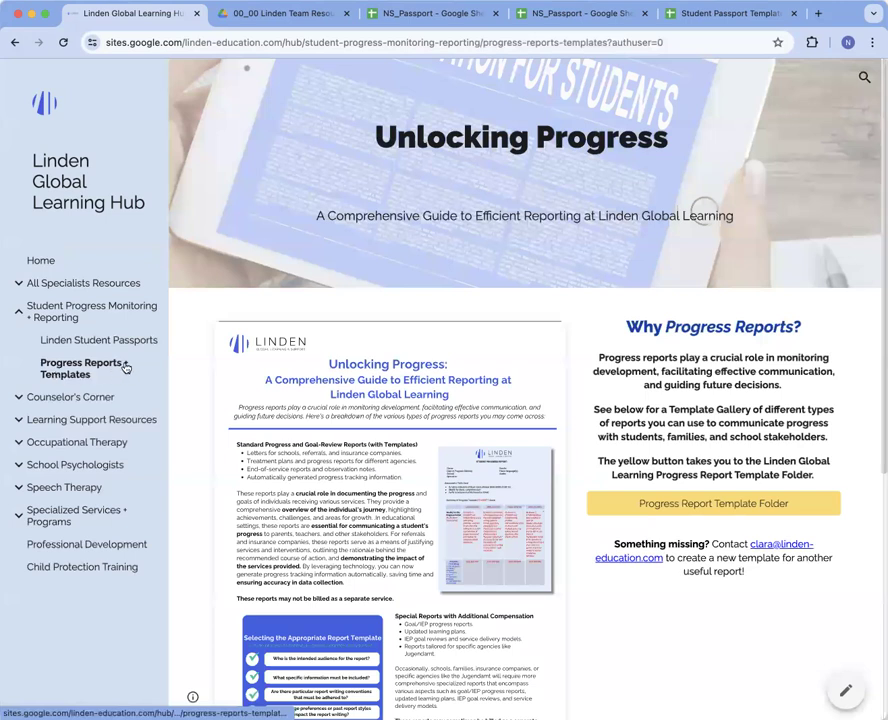
pyautogui.scroll(-3, 440, 600)
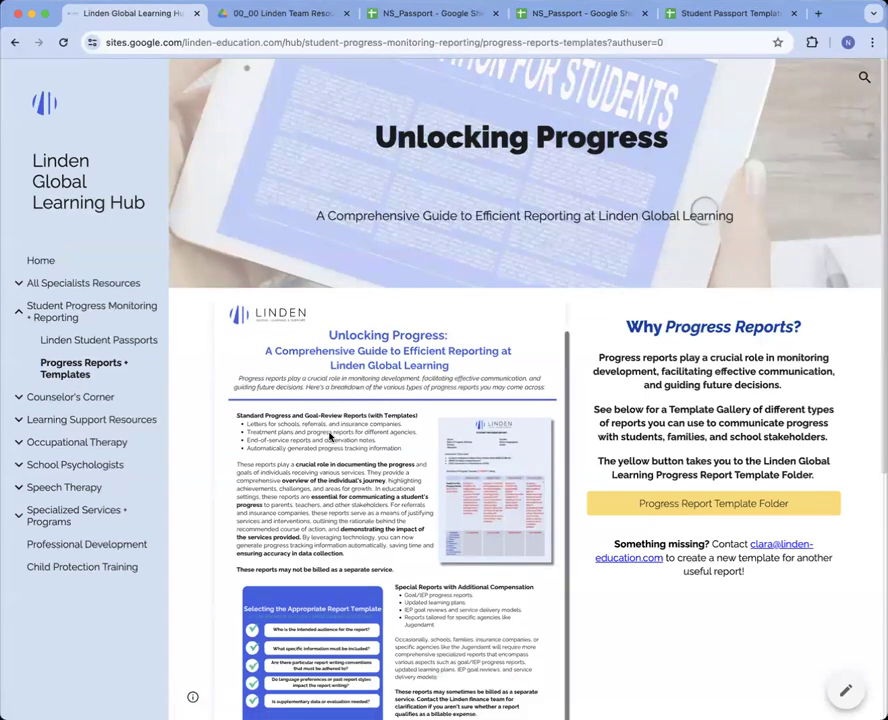
pyautogui.scroll(-4, 553, 381)
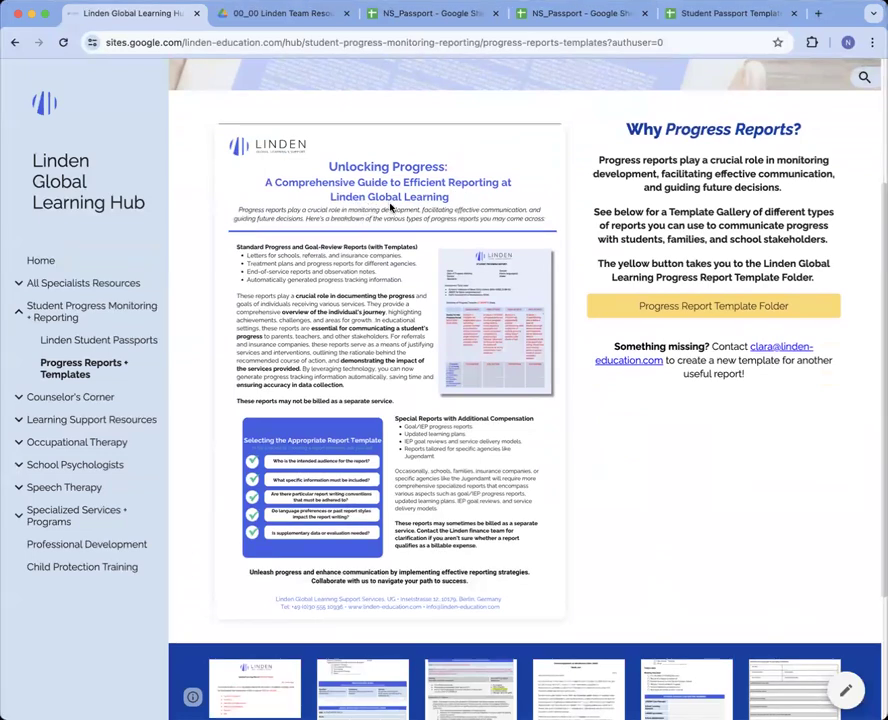
pyautogui.scroll(-2, 432, 305)
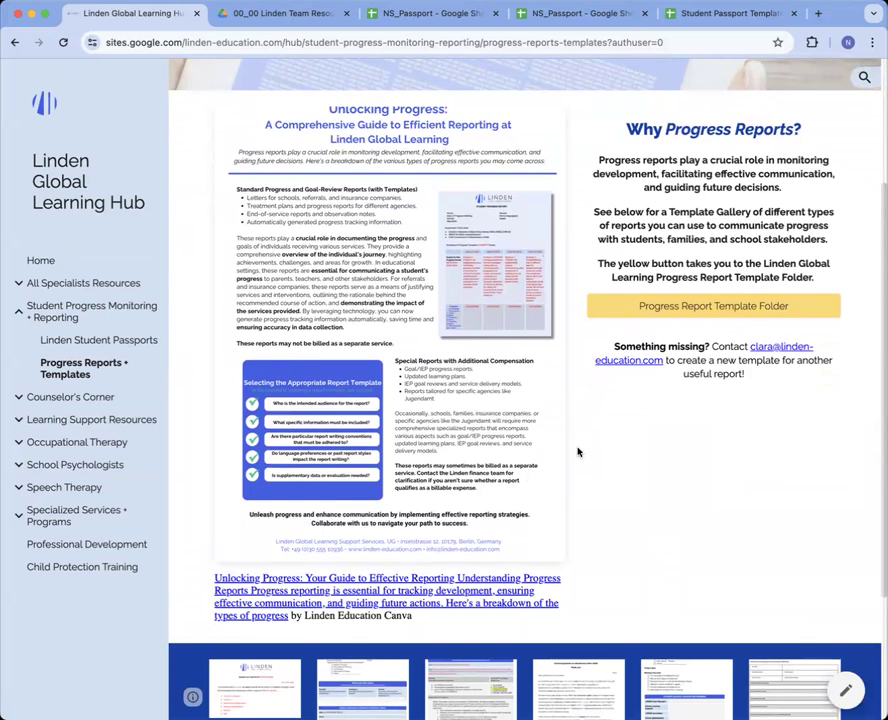
pyautogui.scroll(-1, 528, 398)
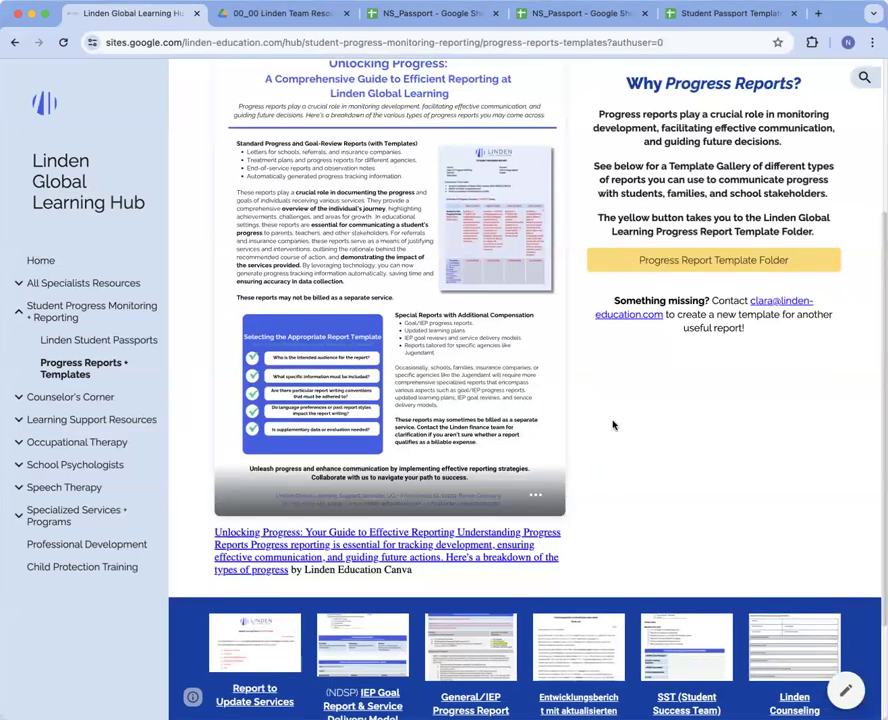
pyautogui.scroll(-3, 613, 425)
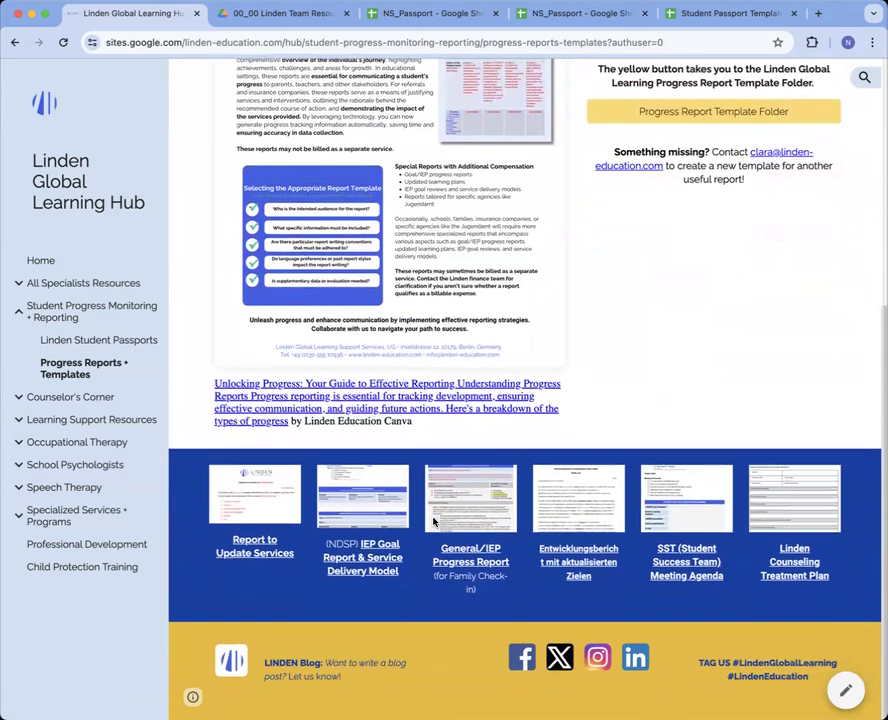
# Preview the Report to Update Services and General/IEP Progress Report templates, then open the Progress Report Template Folder
pyautogui.click(260, 553)
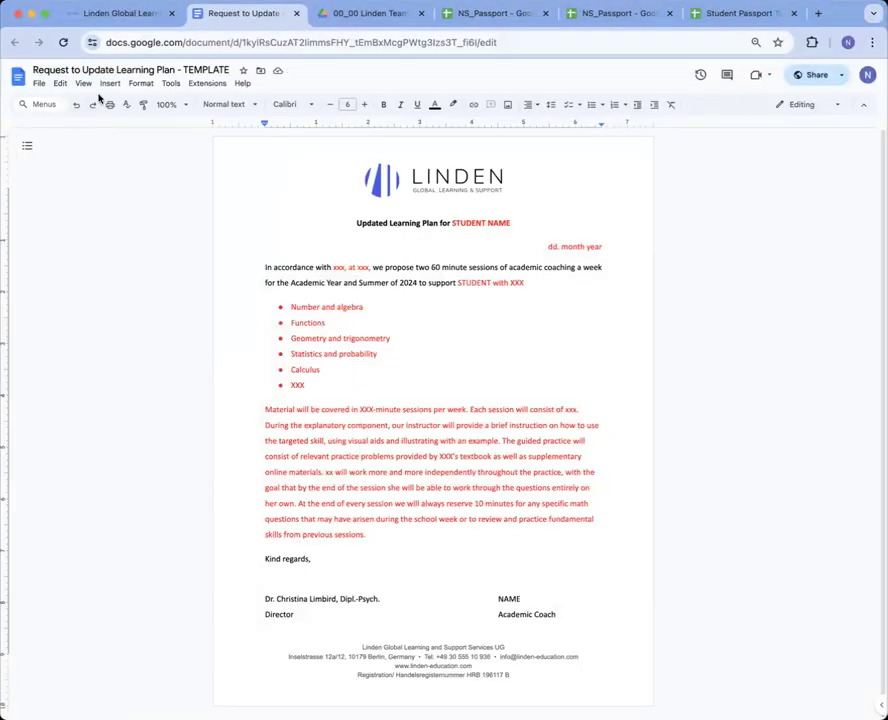
pyautogui.click(93, 17)
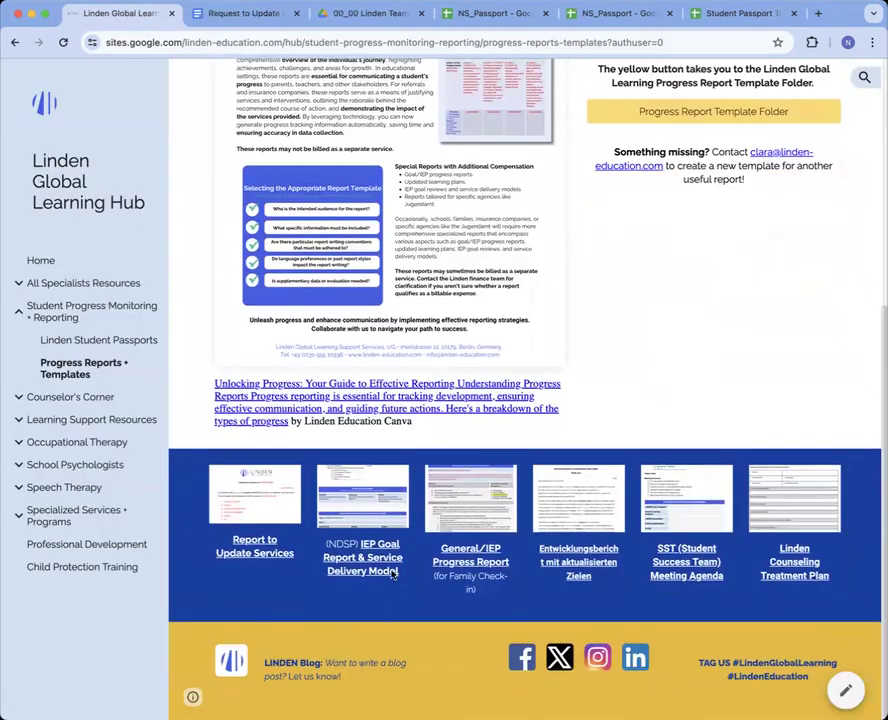
pyautogui.click(484, 563)
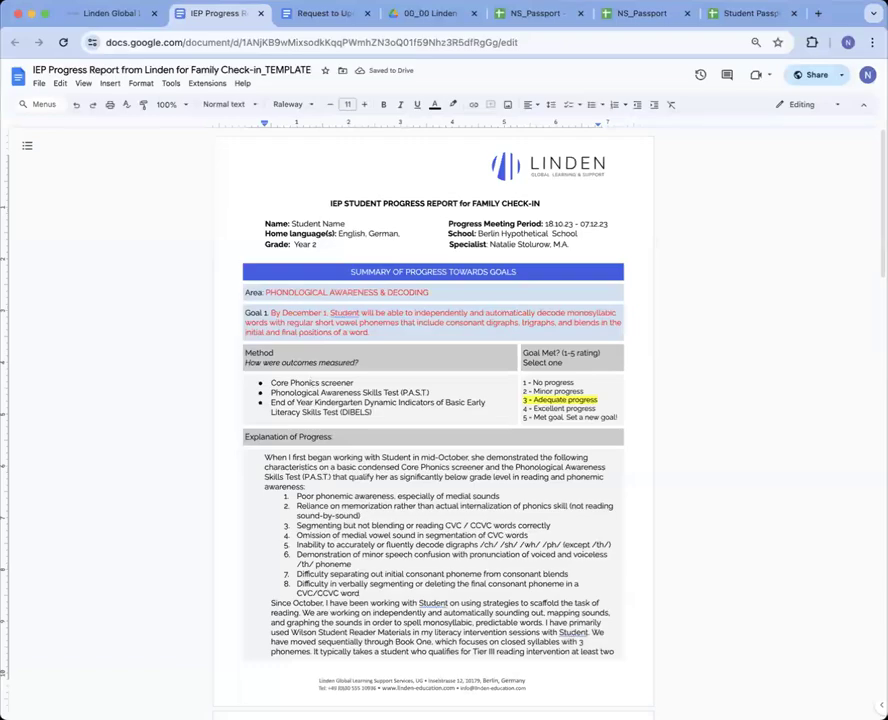
pyautogui.click(118, 14)
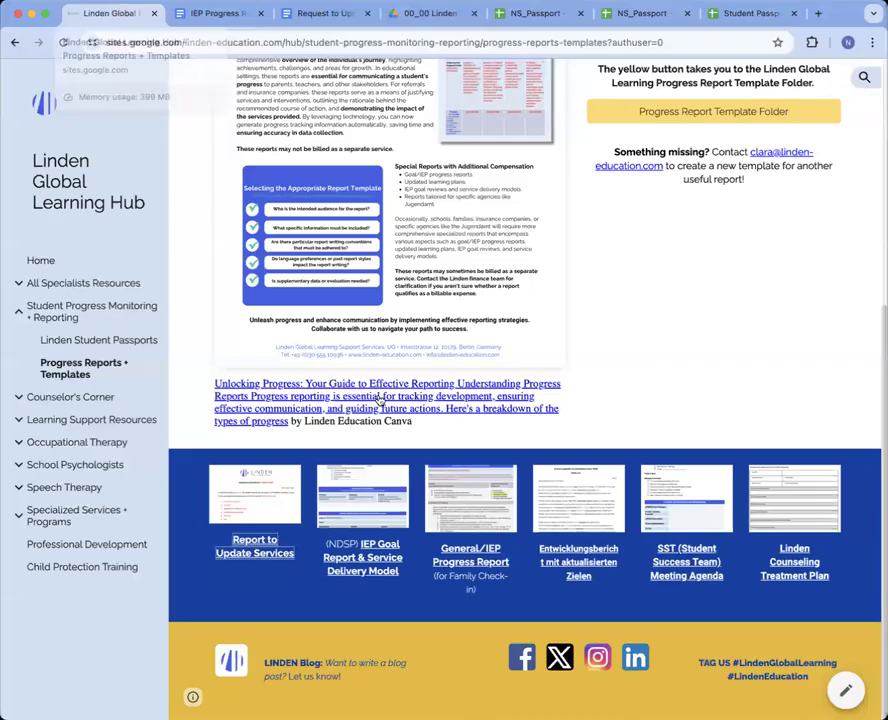
pyautogui.scroll(5, 659, 272)
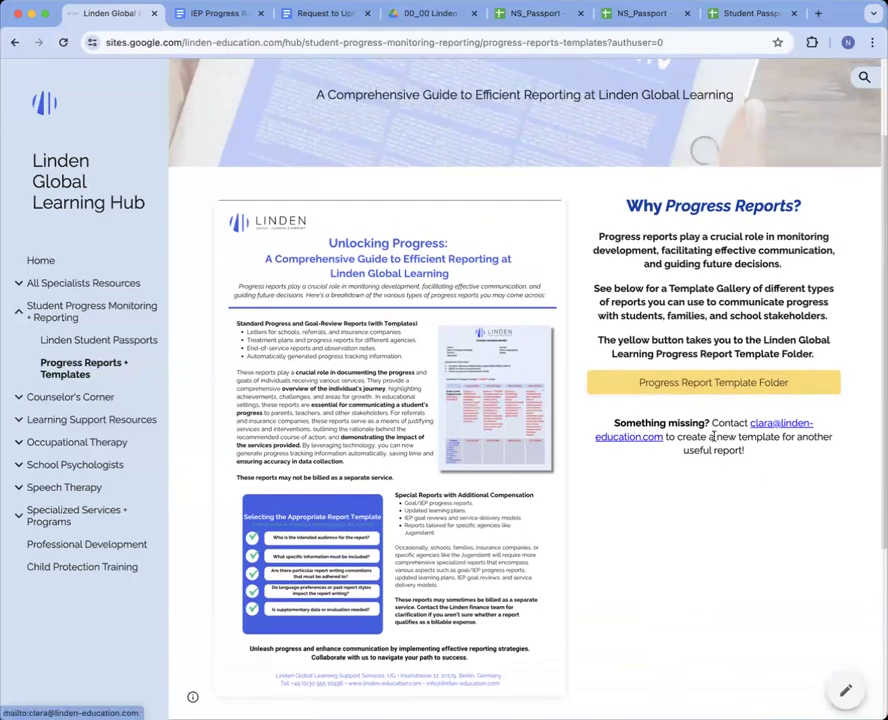
pyautogui.click(741, 383)
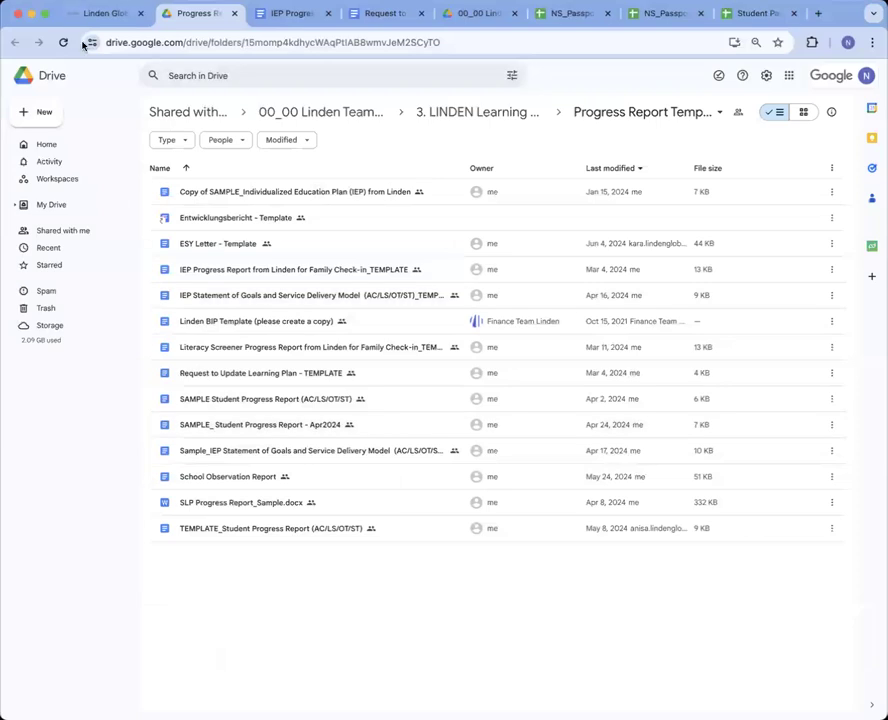
# Collapse Student Progress Monitoring in the hub sidebar, then show NS_Passport's 2023-2024 Progress Overview sheet
pyautogui.click(108, 13)
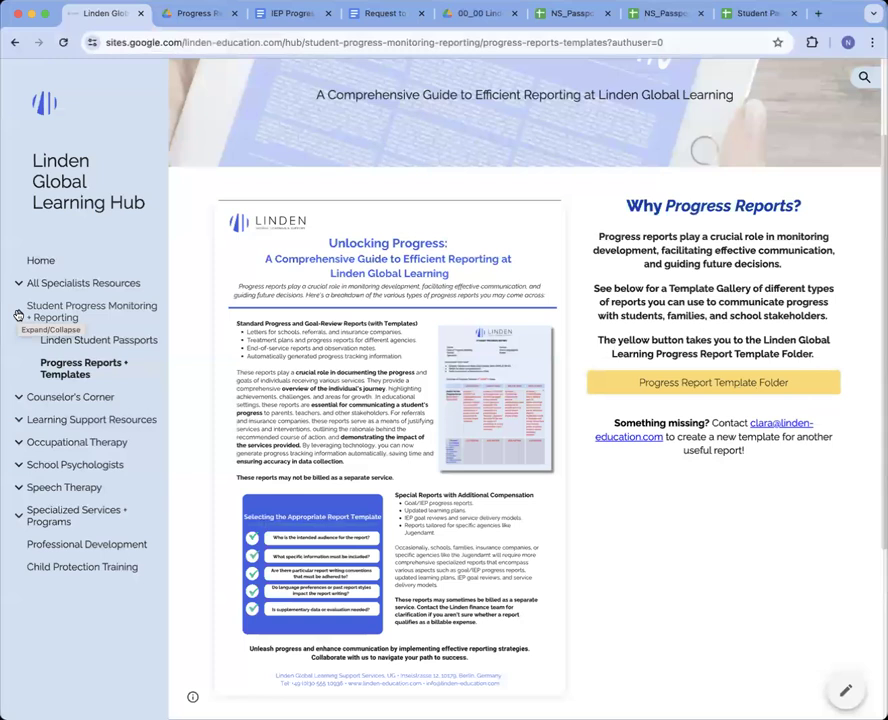
pyautogui.click(18, 316)
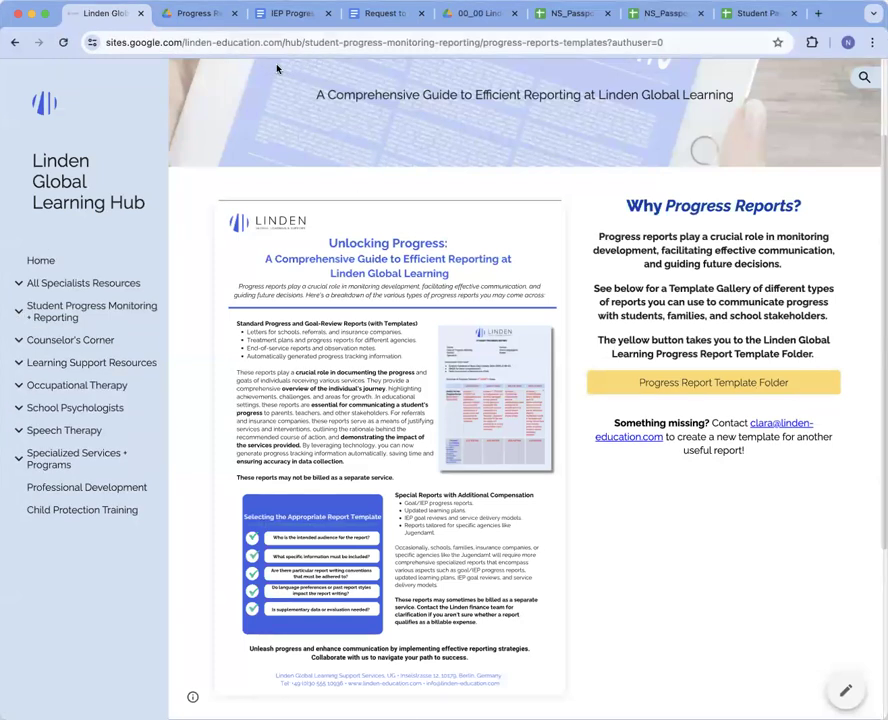
pyautogui.click(571, 18)
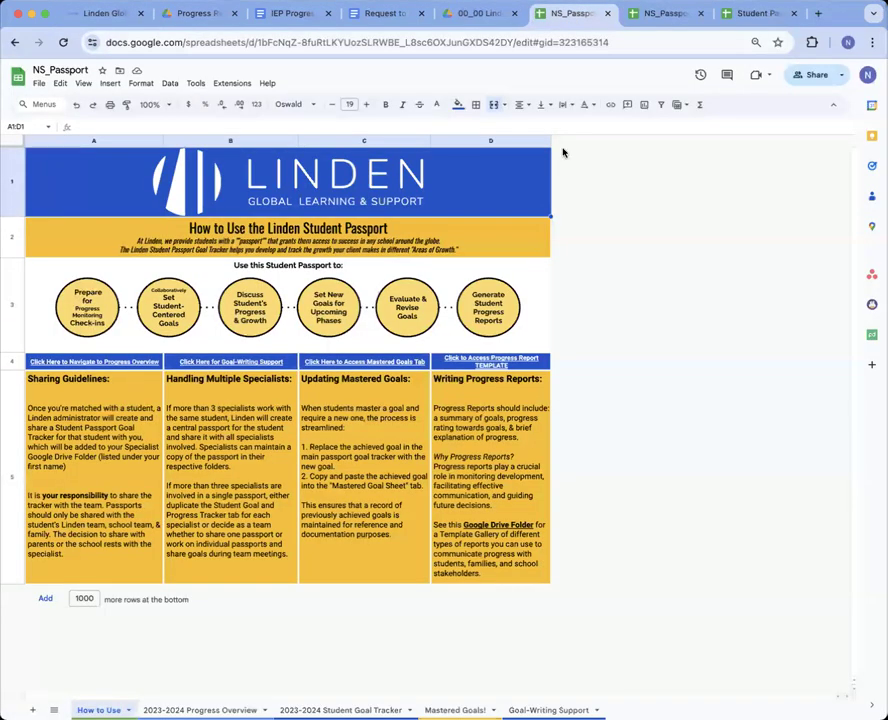
pyautogui.click(200, 710)
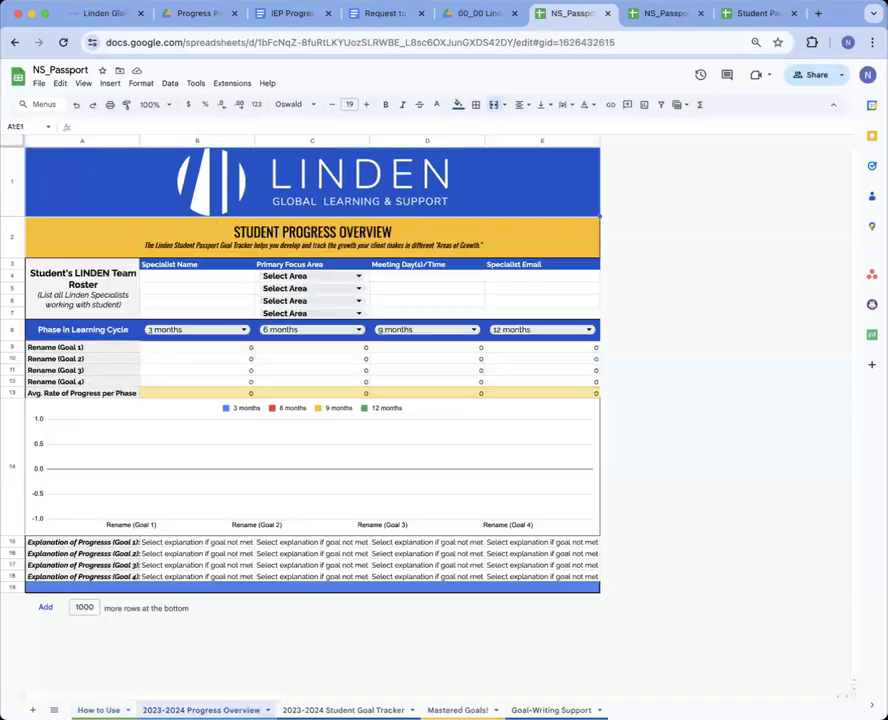